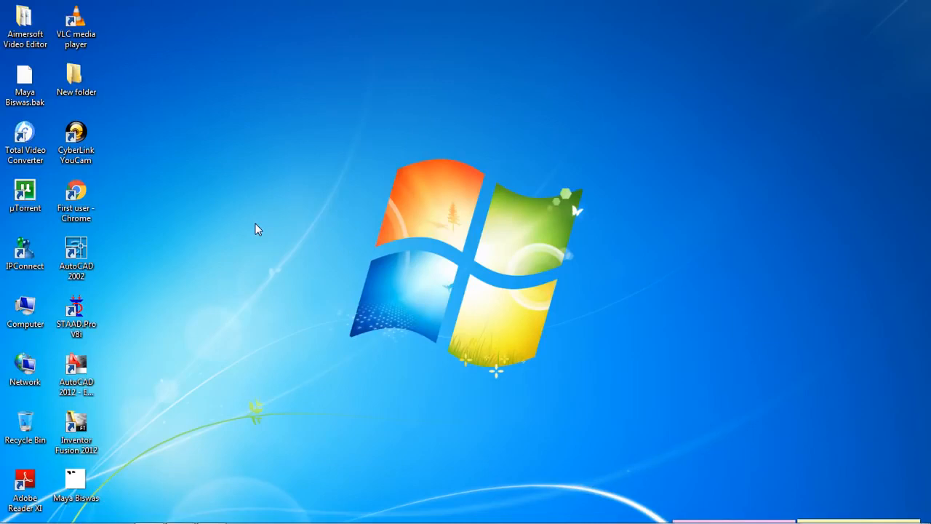
Launch STAAD.Pro and create the Space project Structure1 in E:\Design\concrete\ with meter and kilonewton units, starting in Add Beam mode
double_click(90, 309)
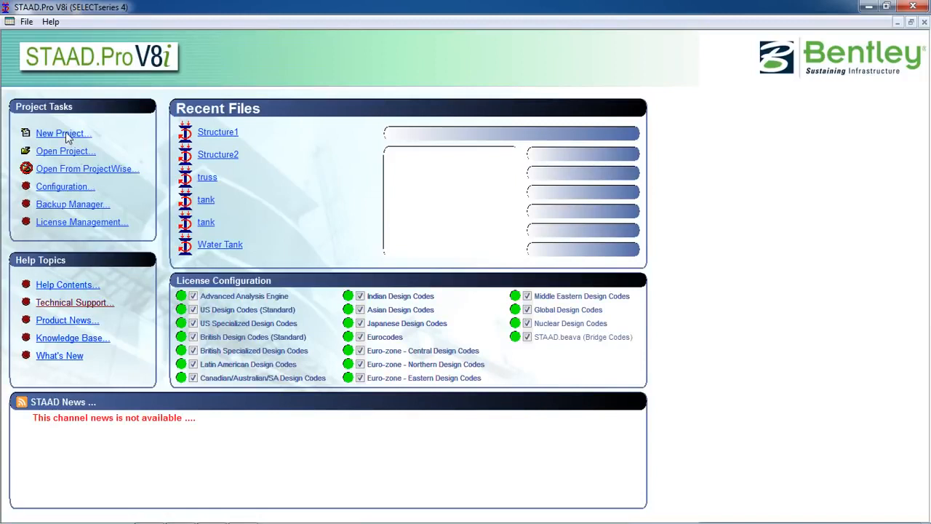
click(64, 134)
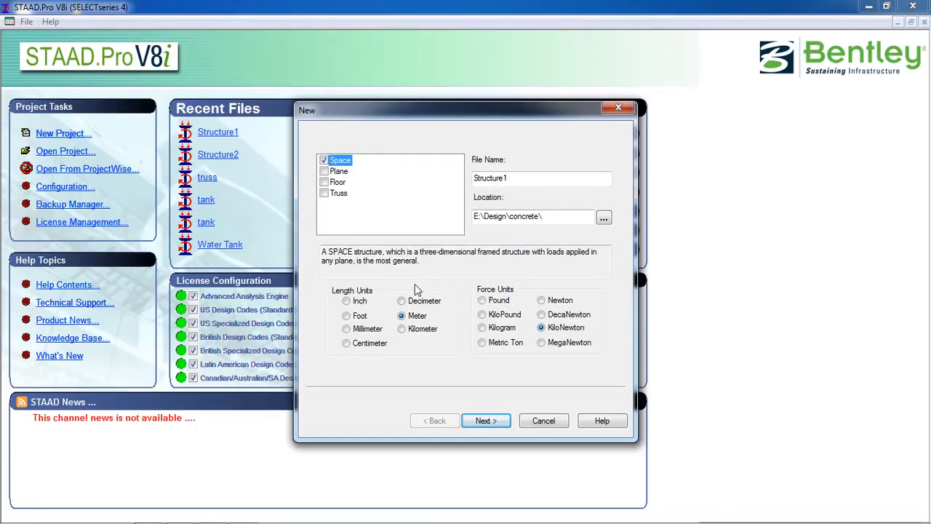
click(492, 425)
click(489, 308)
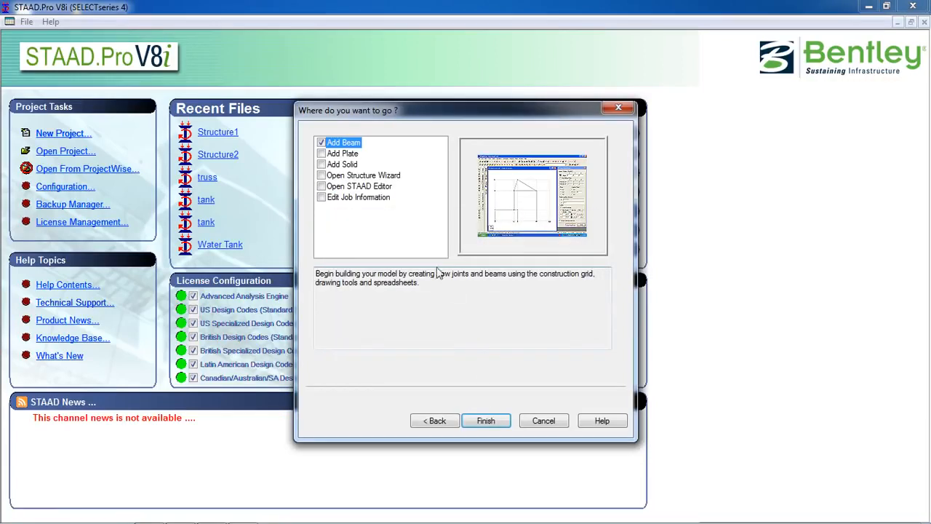
click(487, 422)
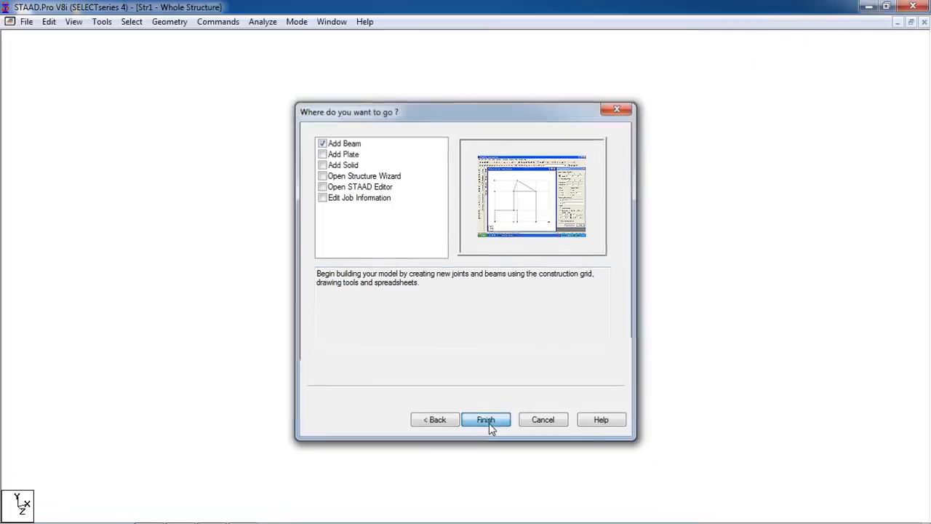
middle_drag(484, 442, 463, 343)
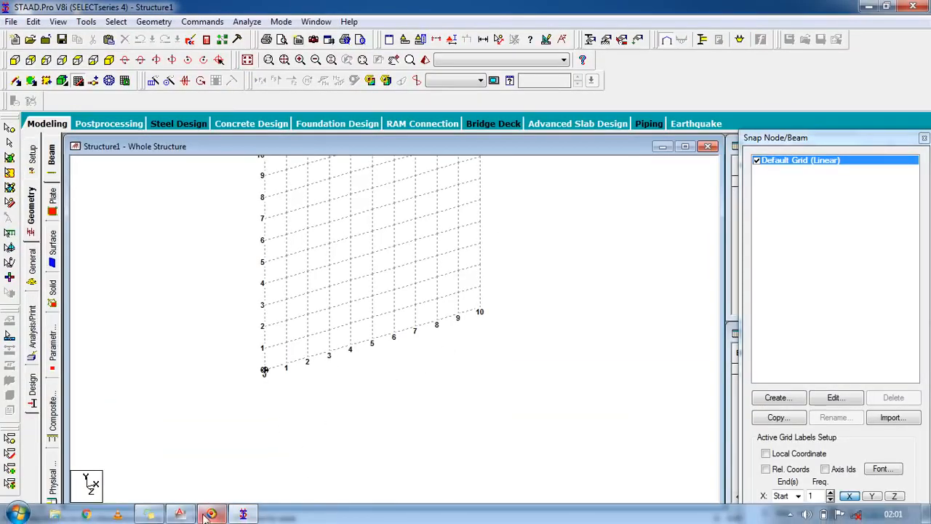
Switch to AutoCAD to examine the one-way and two-way slab layout and its span dimensions, and return to STAAD.Pro
click(193, 514)
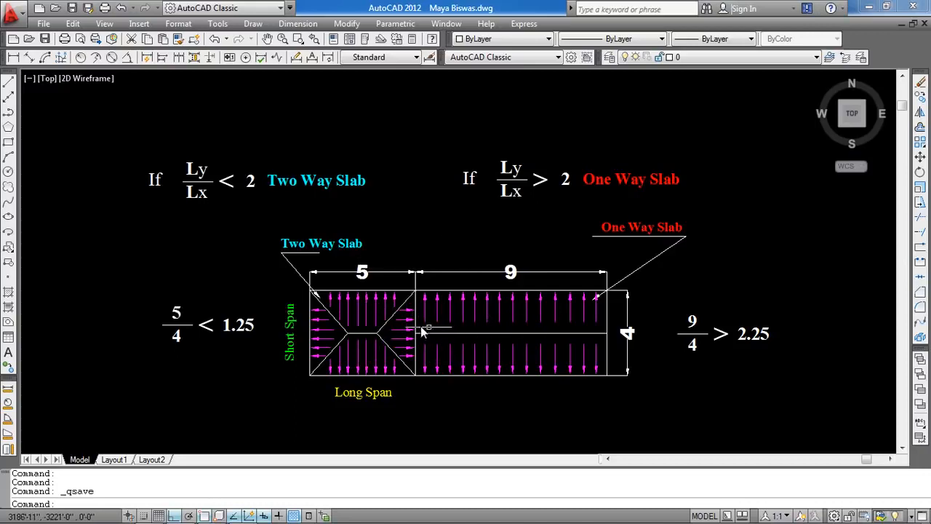
mouse_move(250, 521)
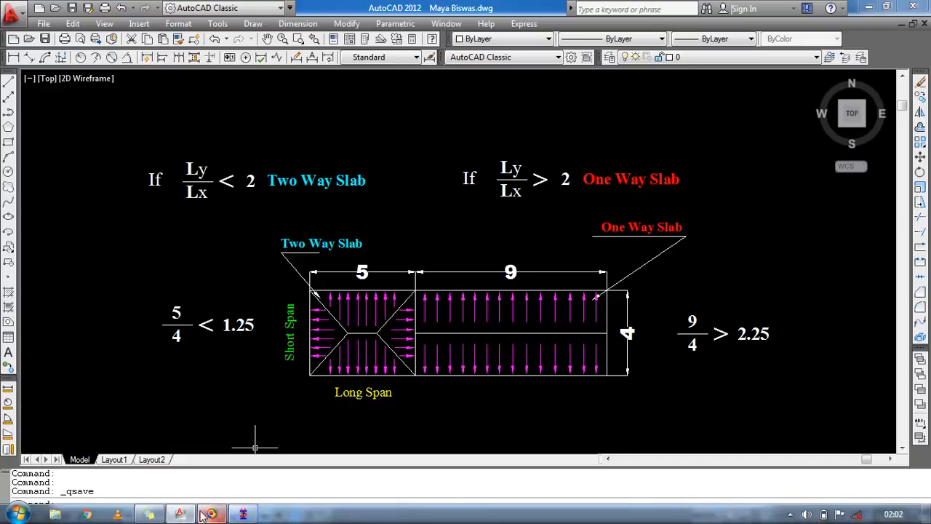
click(243, 515)
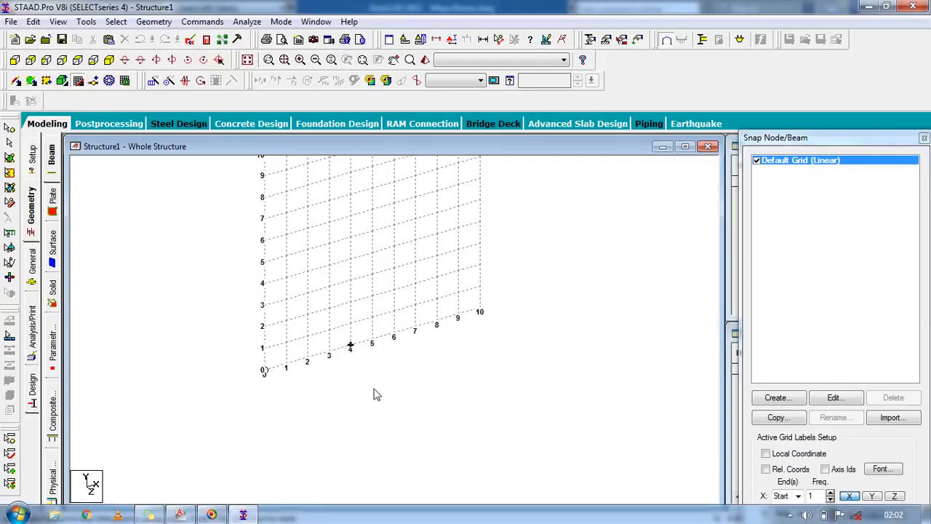
Place a node at the grid origin and close the snap node/beam grid
click(265, 370)
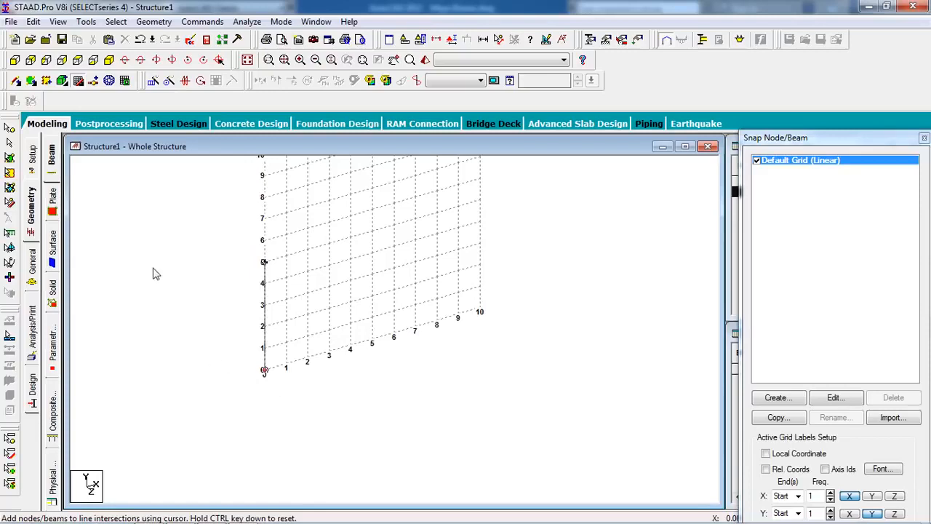
click(77, 82)
middle_drag(390, 299, 294, 305)
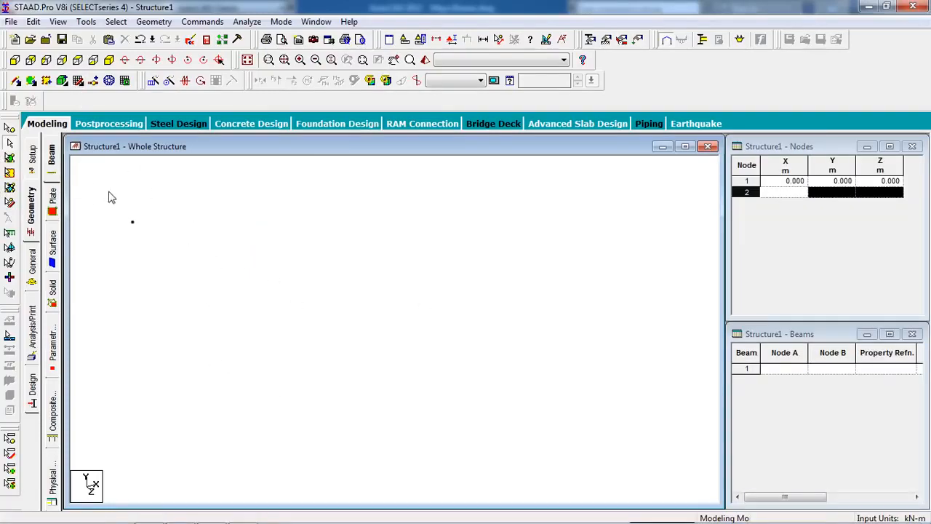
Copy the origin node and paste it with a 5 m offset in X
click(11, 128)
drag(149, 202, 108, 258)
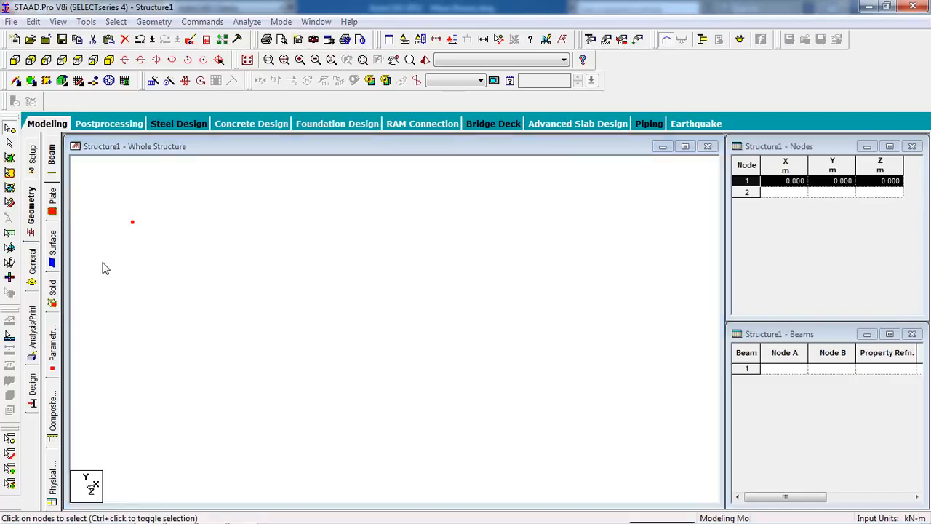
key(ctrl+v)
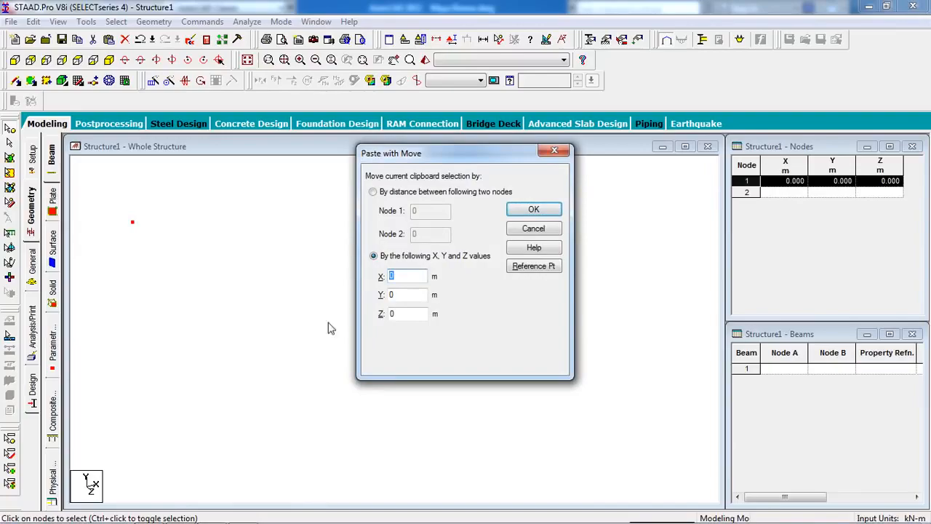
mouse_move(236, 521)
click(188, 513)
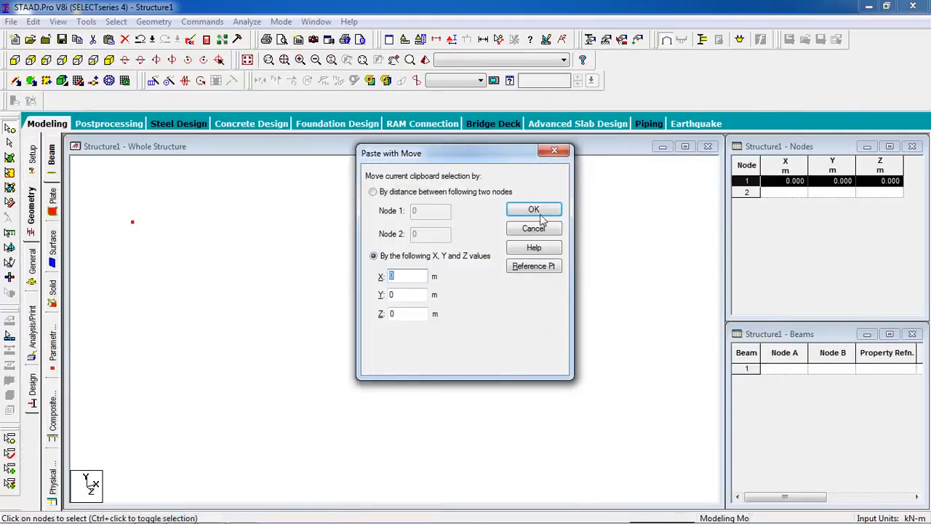
text(5)
click(534, 211)
middle_drag(325, 241, 307, 249)
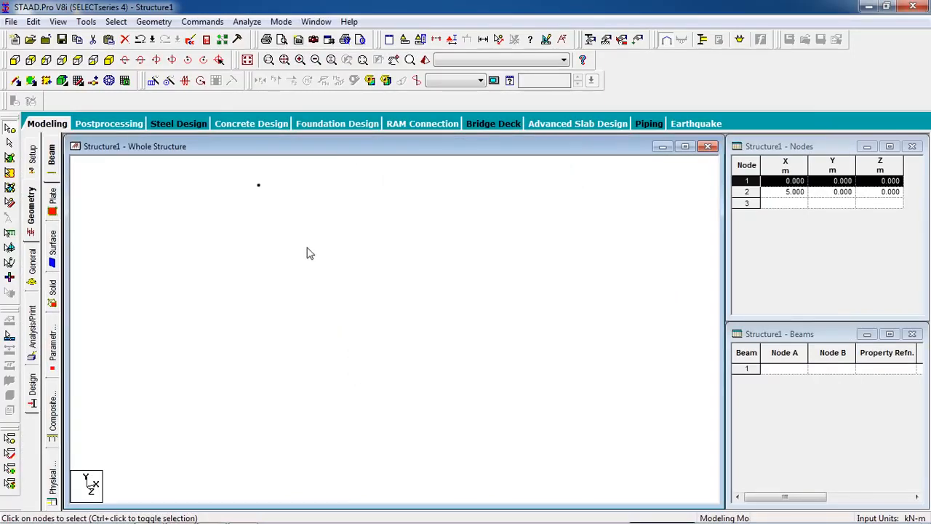
Copy the second node and paste it with a 9 m offset in X
middle_drag(197, 269, 288, 331)
drag(284, 264, 235, 325)
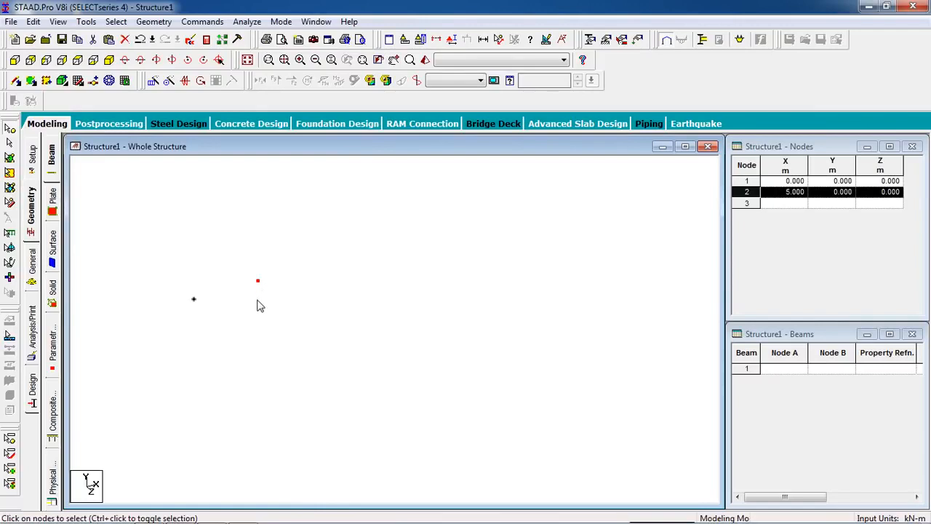
key(ctrl+v)
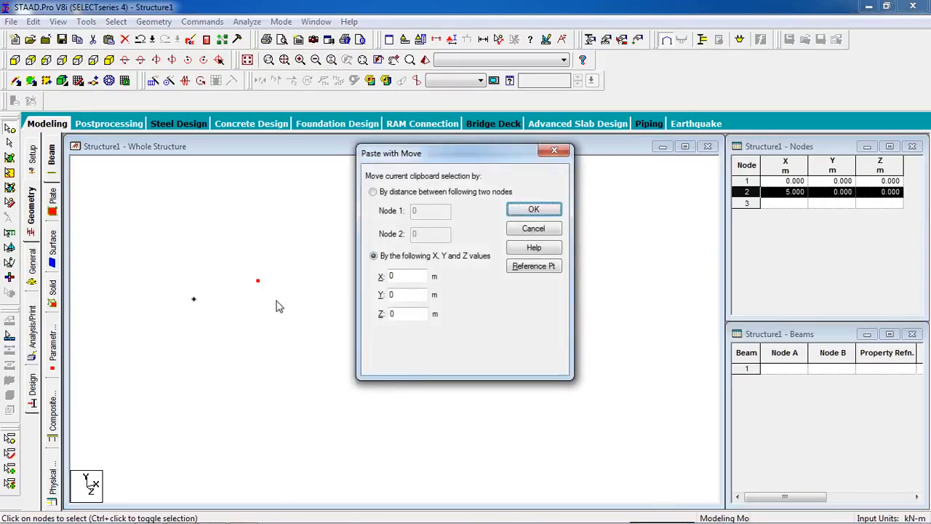
text(9)
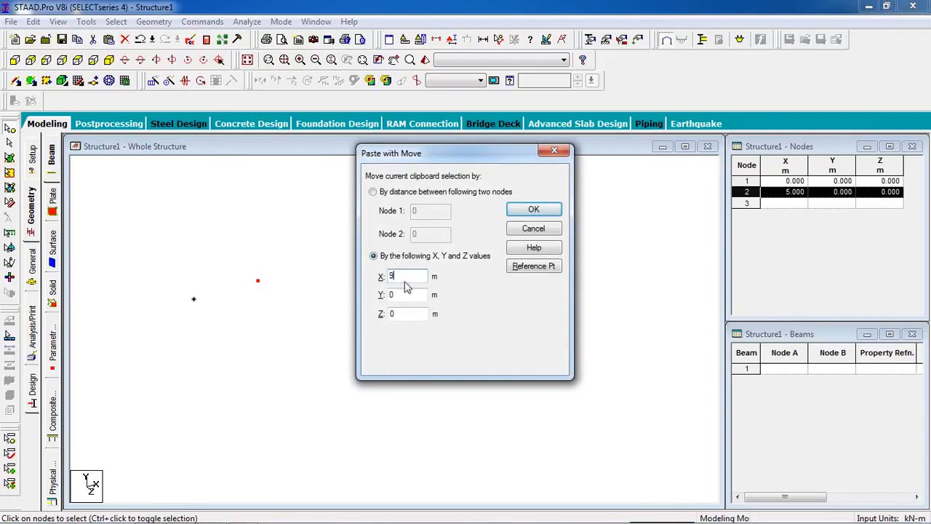
click(534, 210)
click(267, 321)
Copy all three nodes and paste them with a 4 m offset in Z
drag(296, 251, 161, 333)
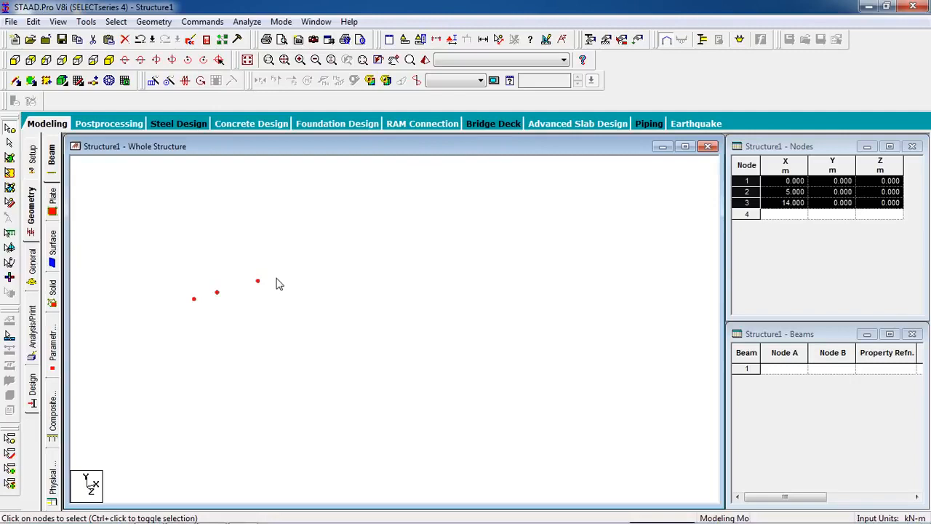
key(ctrl+v)
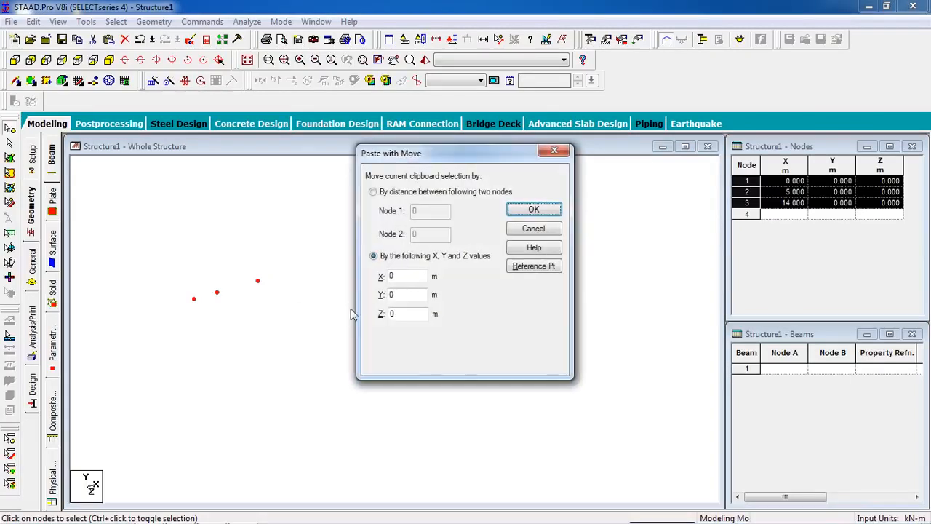
double_click(392, 317)
text(4)
click(518, 212)
scroll(227, 291, up, 5)
middle_drag(202, 343, 263, 361)
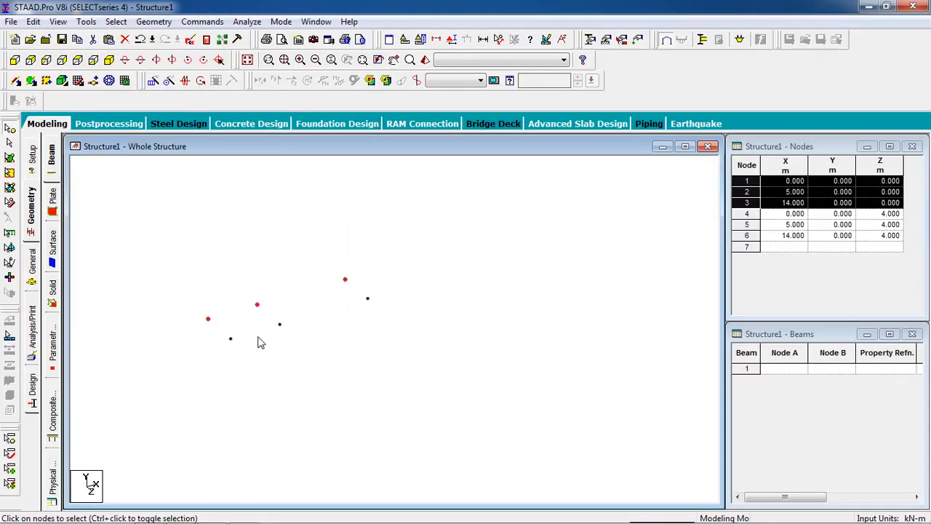
Select all six nodes and connect them with beams along the X axis
click(287, 349)
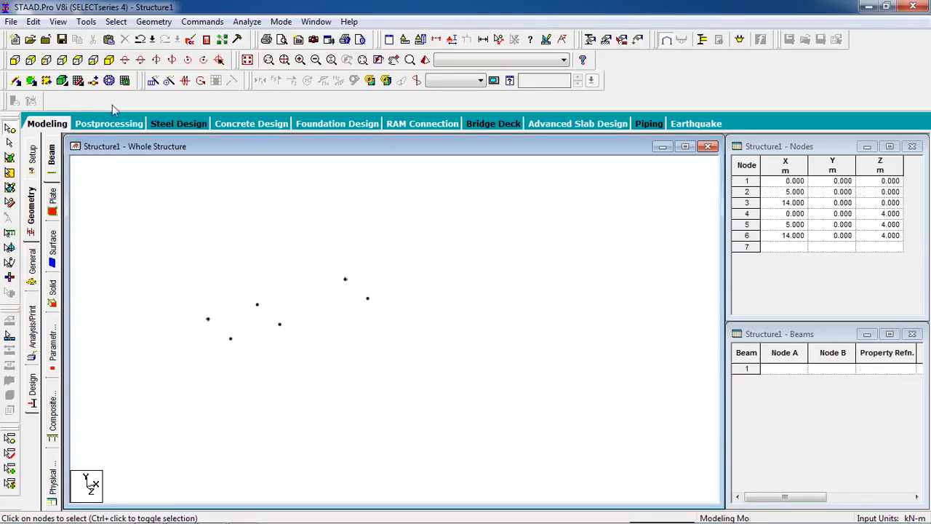
drag(447, 228, 168, 376)
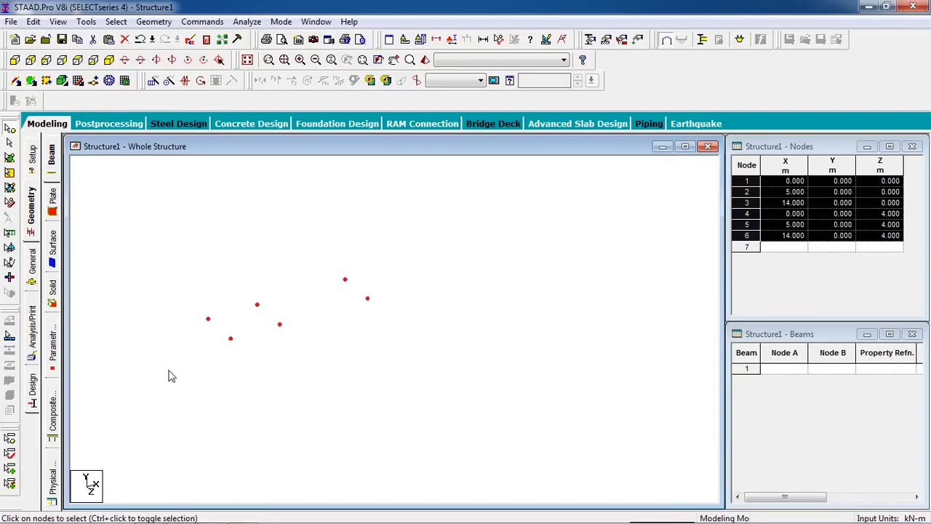
click(165, 22)
mouse_move(240, 155)
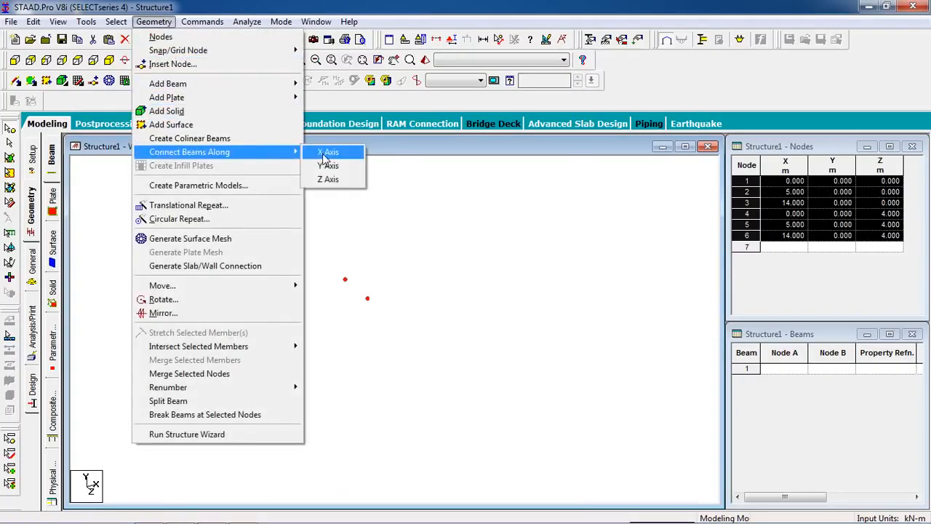
click(323, 154)
click(506, 299)
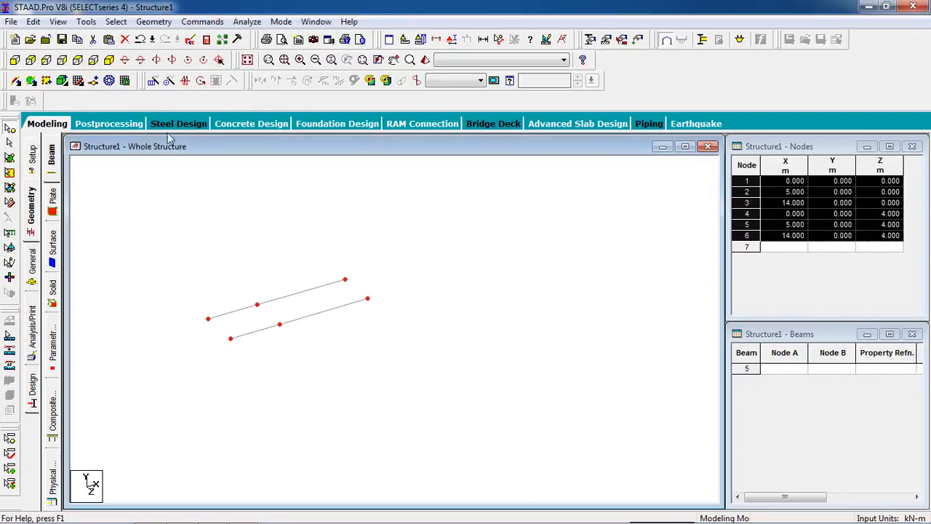
Connect the selected nodes with beams along the Z axis
click(152, 22)
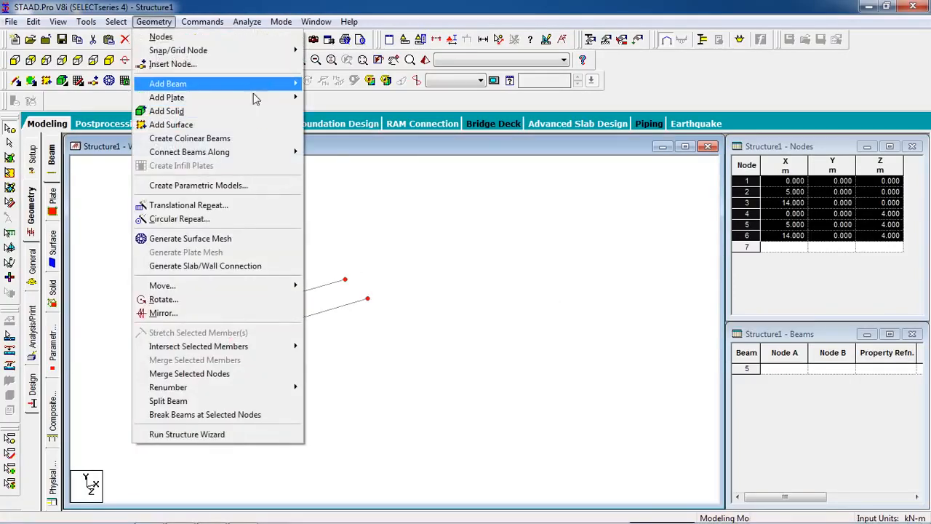
mouse_move(299, 153)
click(327, 179)
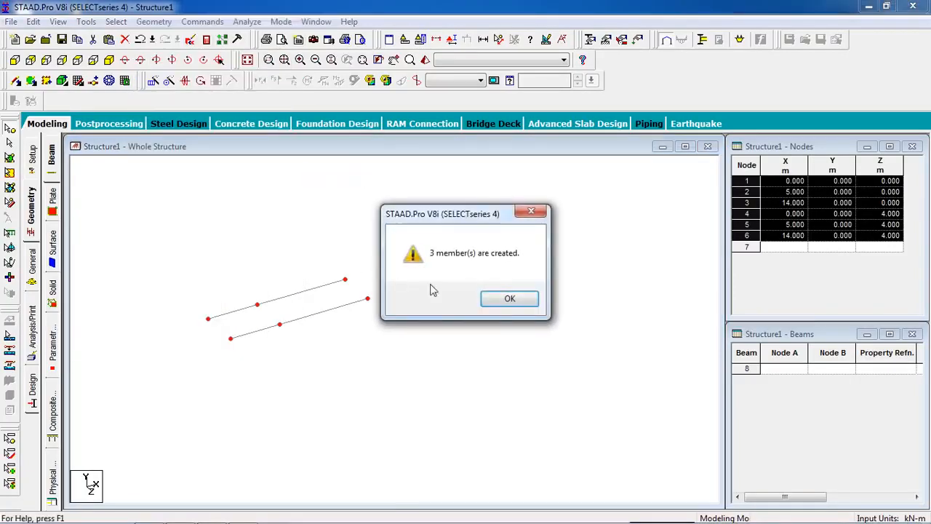
click(510, 300)
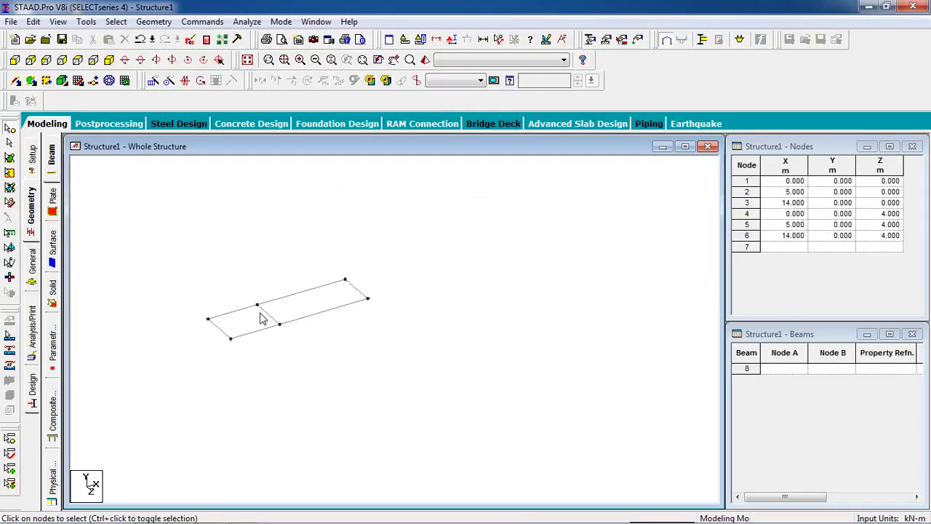
Create a fixed support definition for the structure and move the Supports window clear of the model
scroll(300, 337, up, 2)
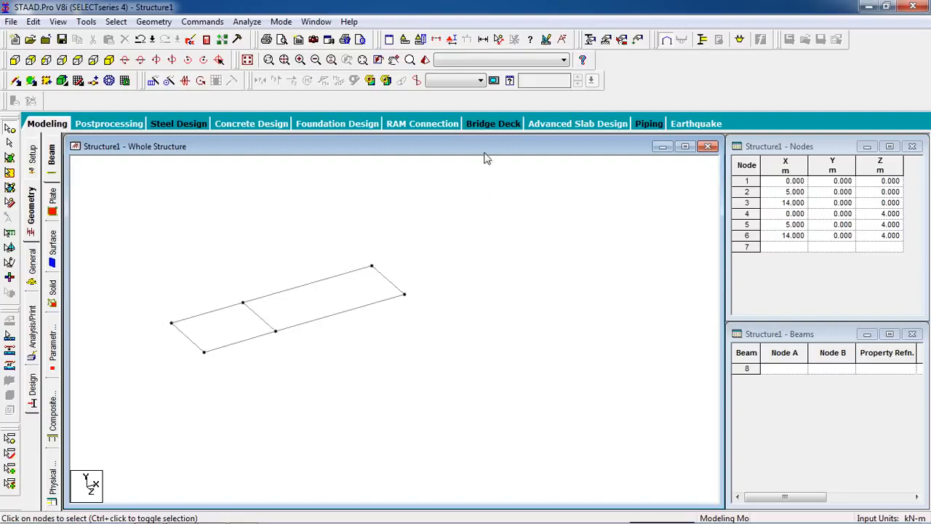
click(605, 43)
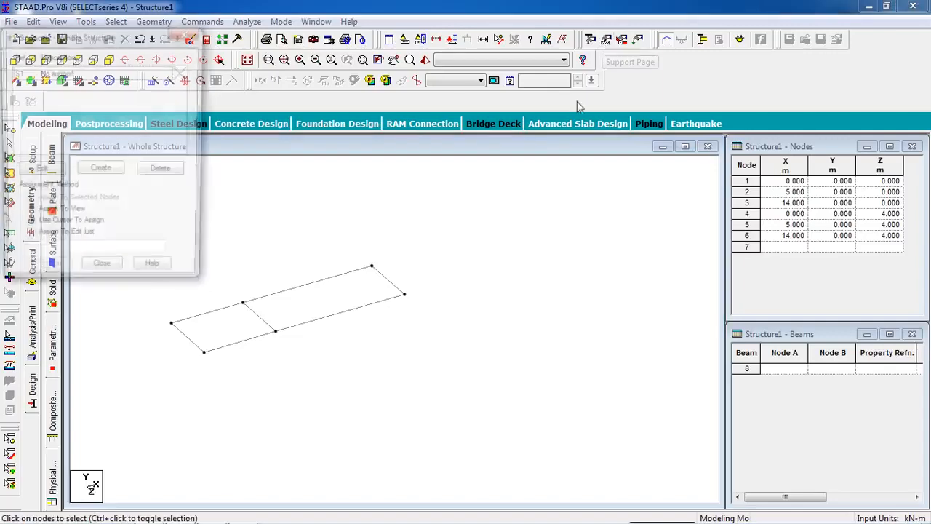
click(100, 171)
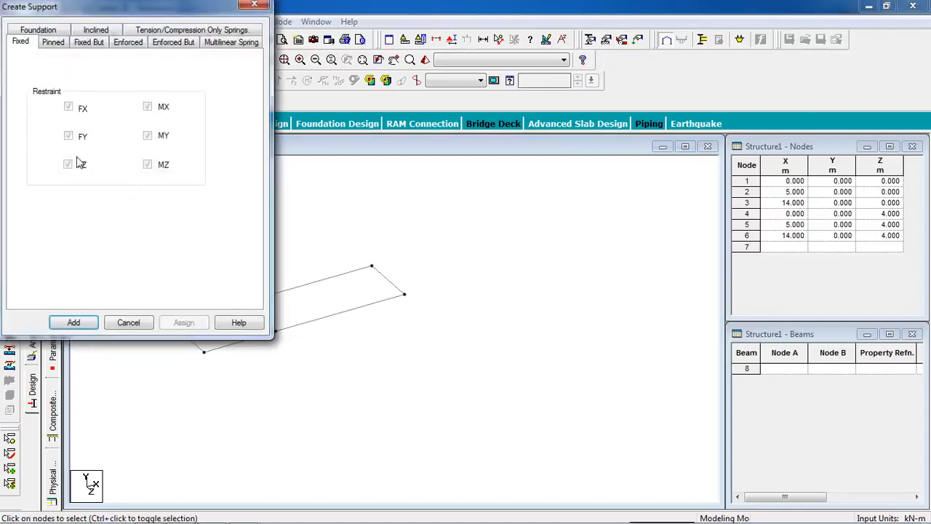
click(74, 321)
drag(90, 36, 723, 128)
Assign the fixed support, Support 2, to all six selected nodes and close the Supports window
key(ctrl+a)
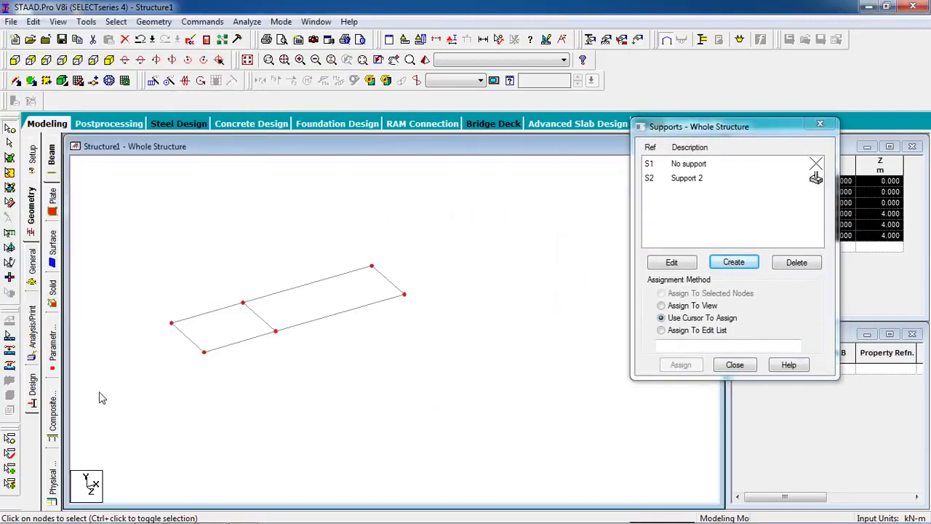
click(706, 181)
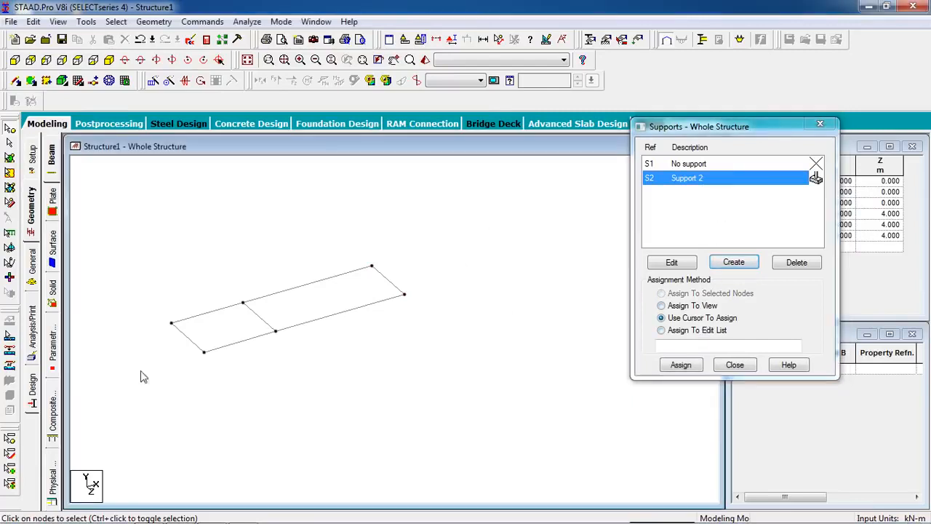
key(ctrl+a)
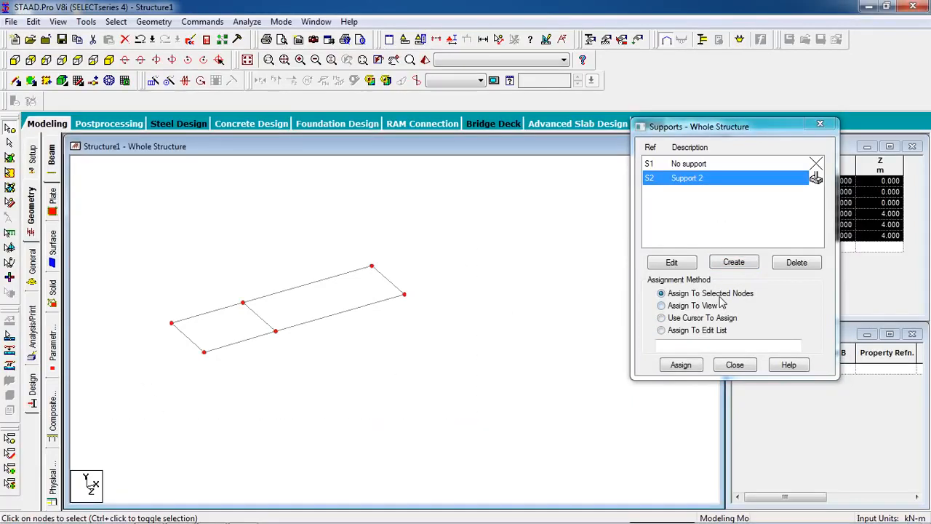
click(682, 364)
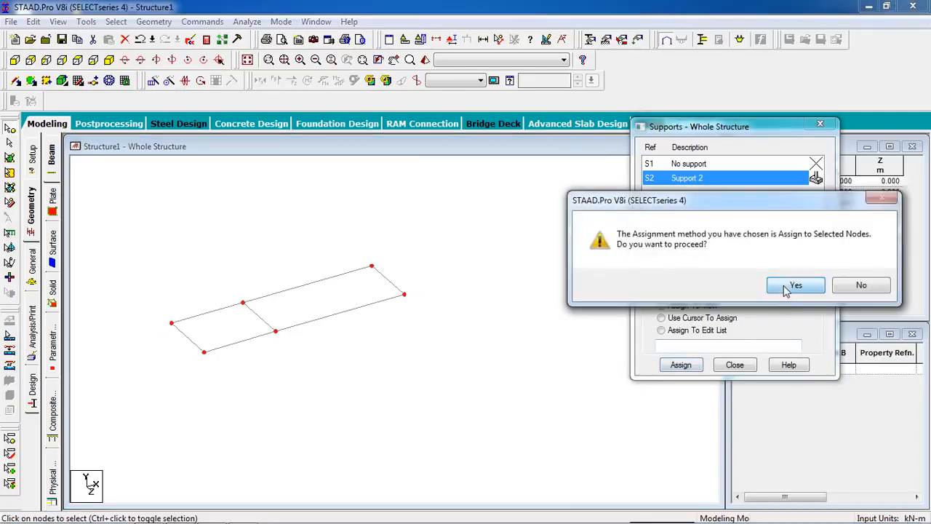
click(793, 286)
click(735, 365)
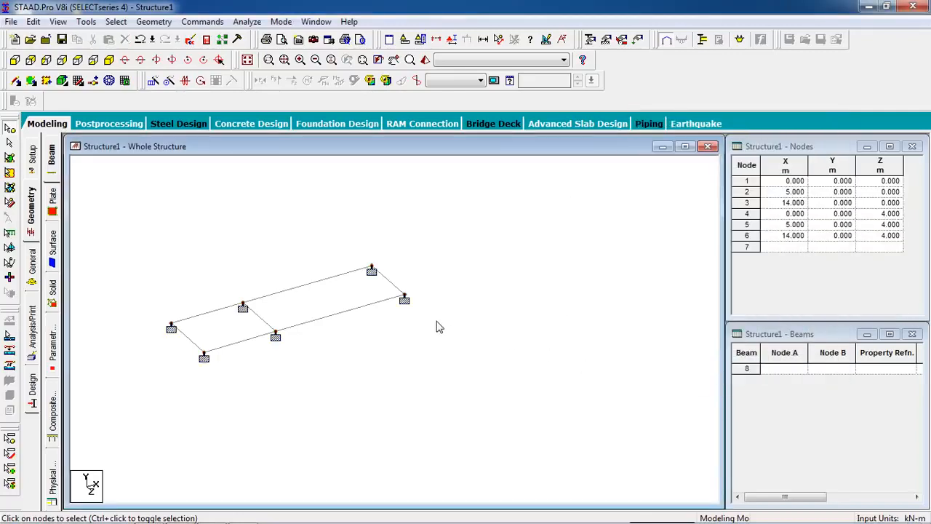
Outline the 5 m by 4 m panel through its four corner nodes for surface meshing and choose quadrilateral meshing
middle_drag(275, 375, 322, 383)
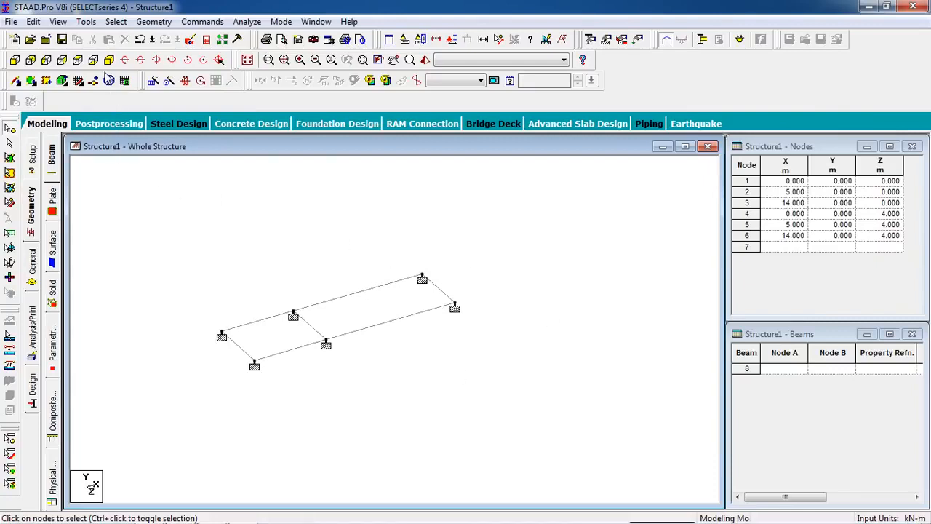
click(109, 85)
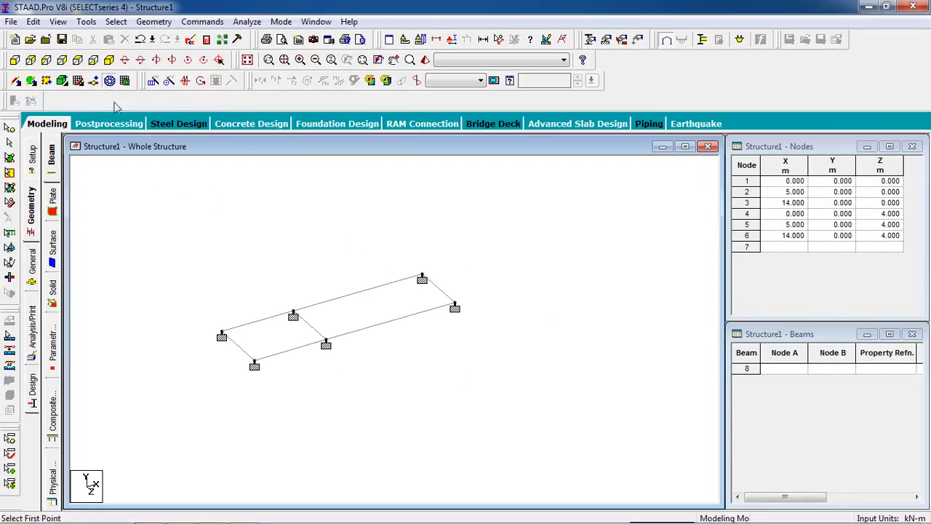
click(222, 337)
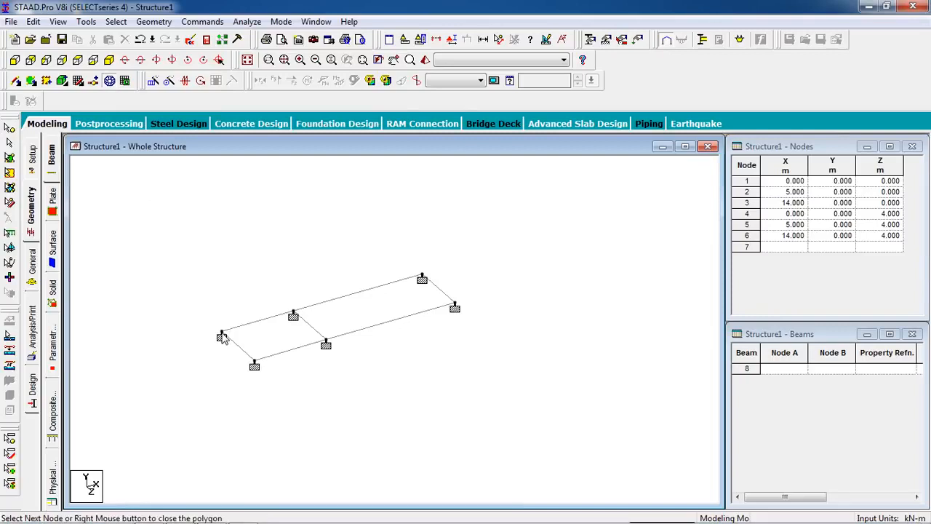
click(293, 314)
click(326, 343)
click(254, 364)
click(223, 336)
click(426, 274)
click(428, 312)
Set the division count to 1 on all four sides and generate the quadrilateral plate for the 5 m panel
double_click(536, 249)
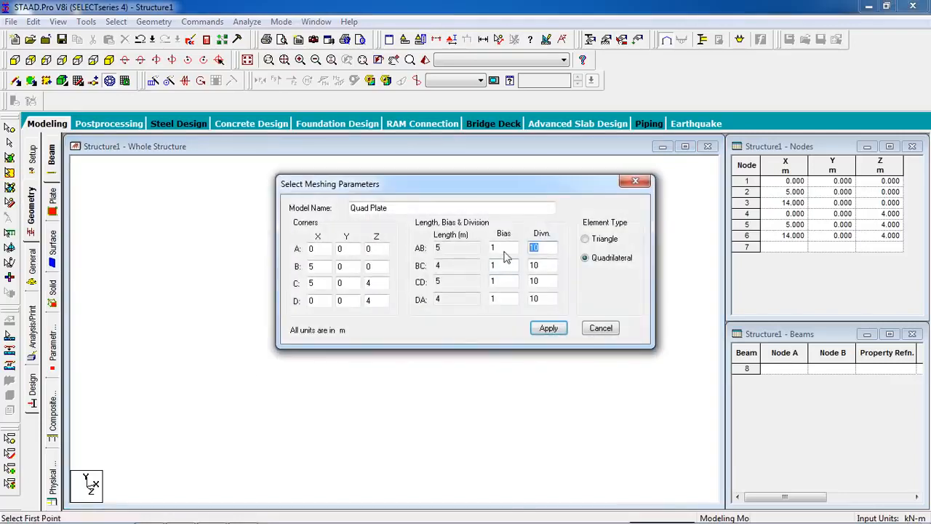
text(1)
key(Tab)
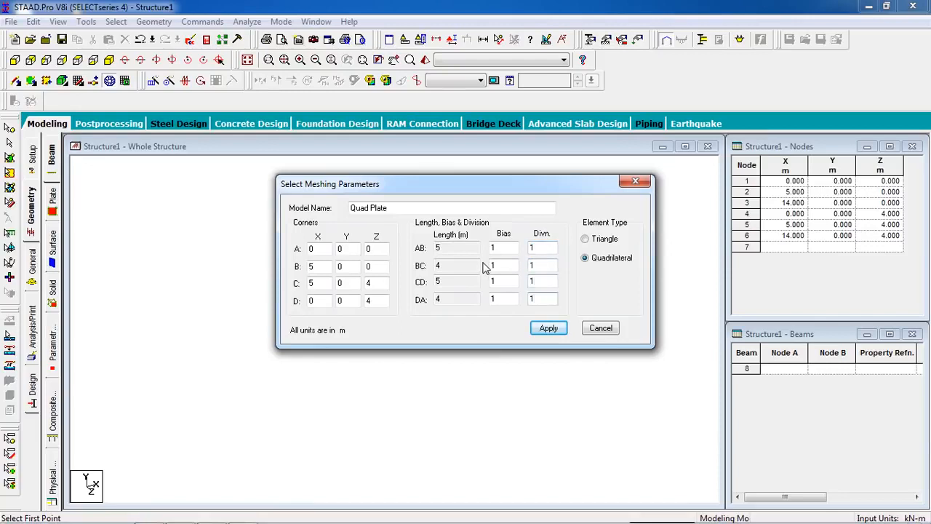
click(550, 328)
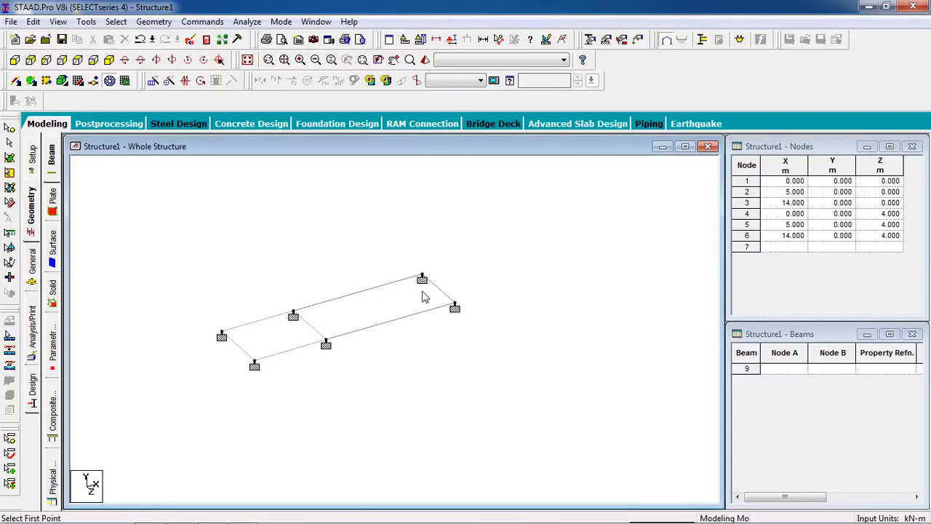
Outline the 9 m by 4 m panel through its four corner nodes for surface meshing and choose quadrilateral meshing
click(294, 316)
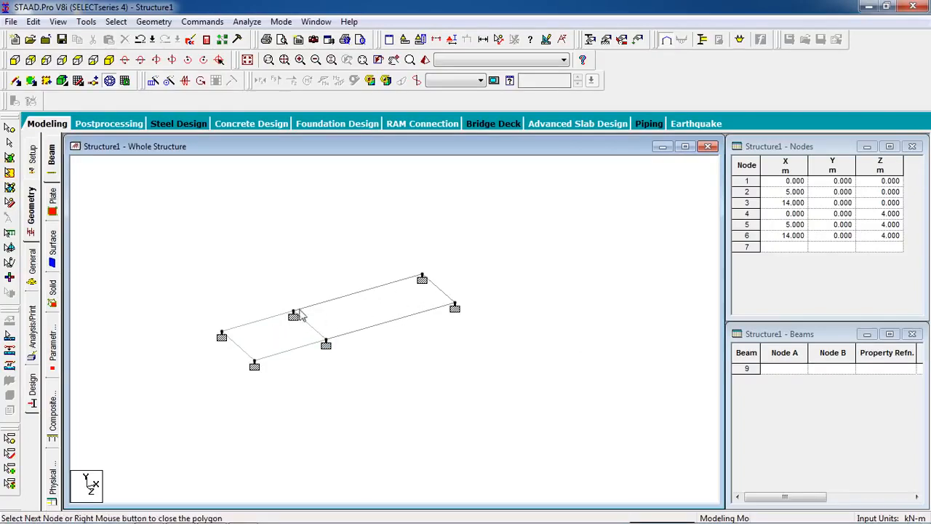
click(425, 278)
click(454, 308)
click(327, 343)
click(293, 316)
click(427, 275)
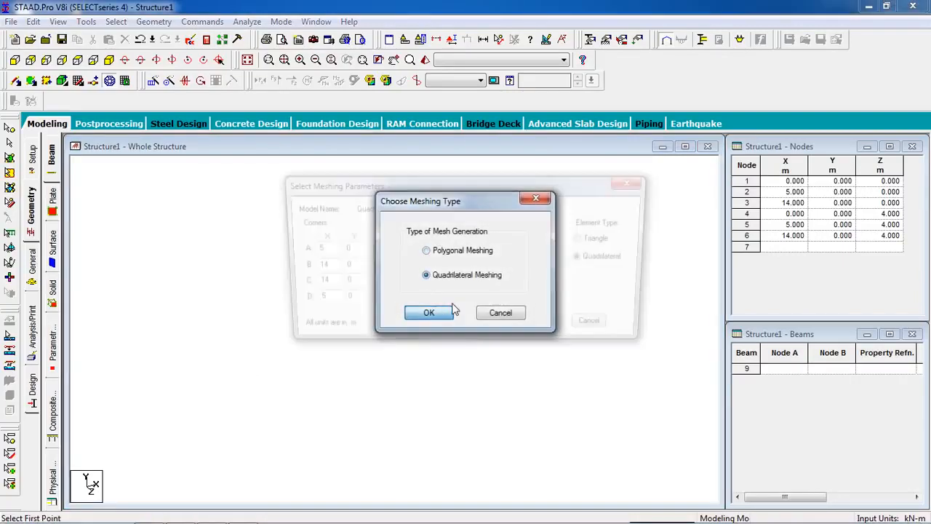
click(451, 311)
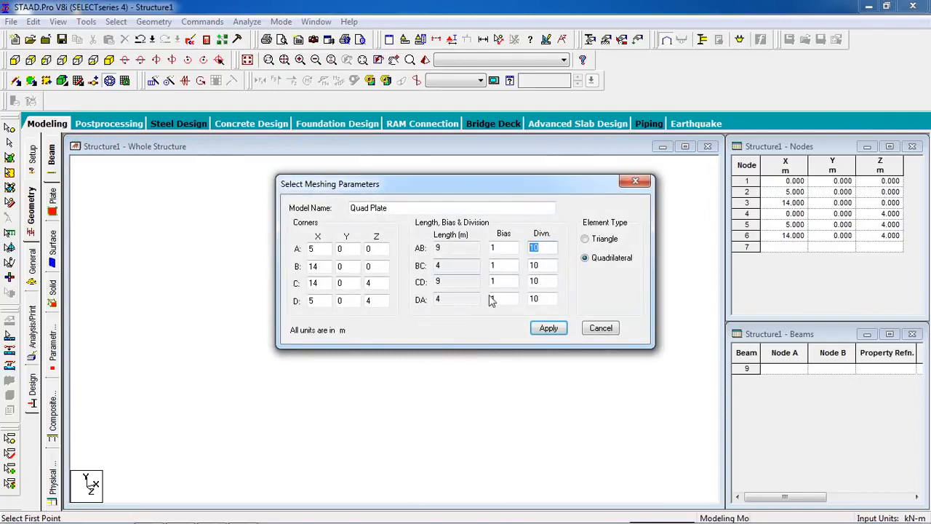
Generate the 9 m panel's quadrilateral plate with 1 division on each side and check the plates in the rendered view
text(1)
key(Tab)
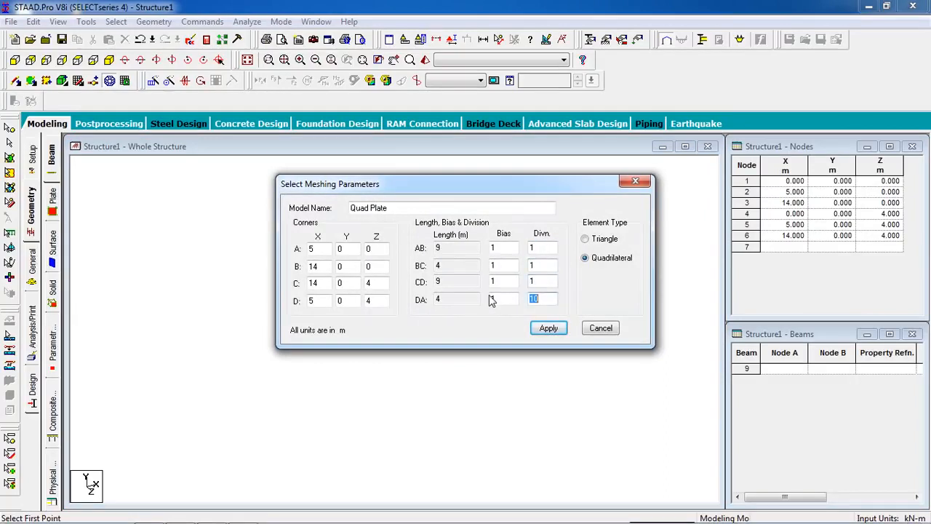
text(1)
click(544, 329)
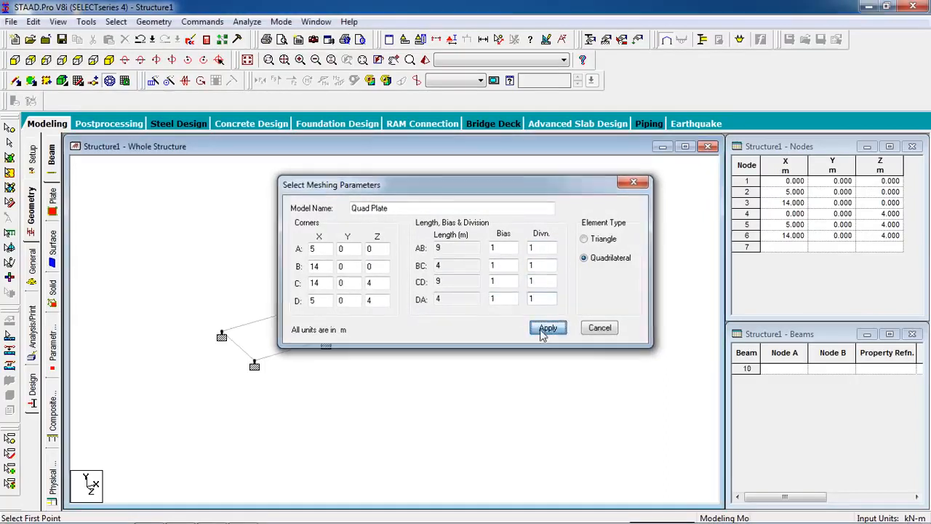
click(426, 60)
drag(515, 331, 519, 362)
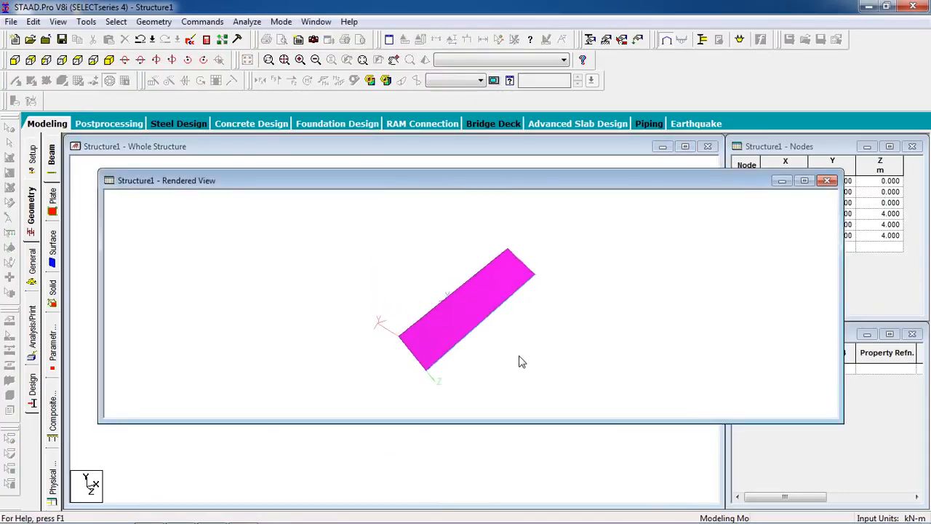
click(828, 180)
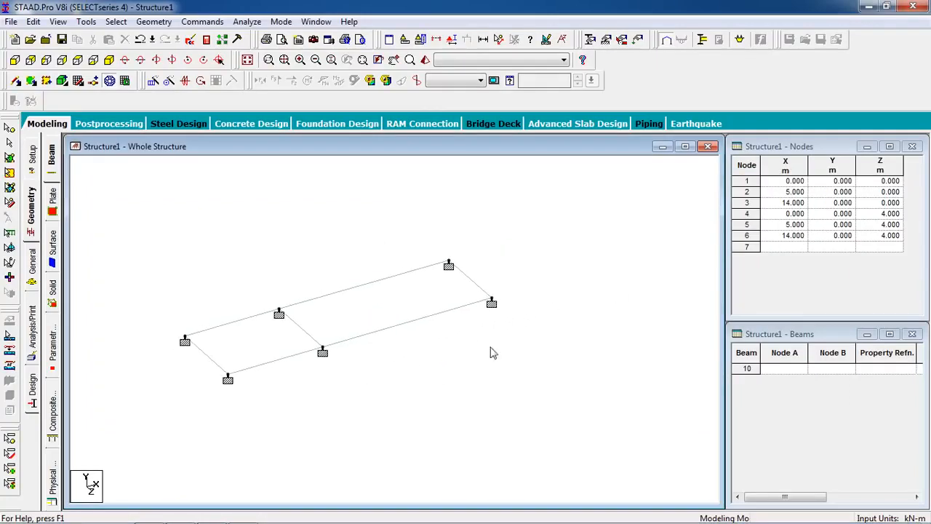
Define a rectangular concrete beam section with YD 0.25 m and ZD 0.35 m
click(591, 40)
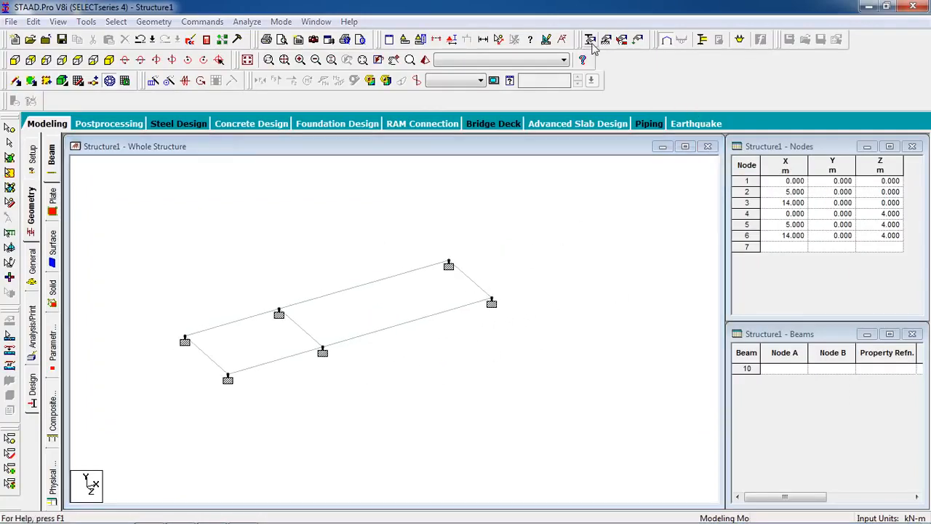
drag(96, 41, 761, 93)
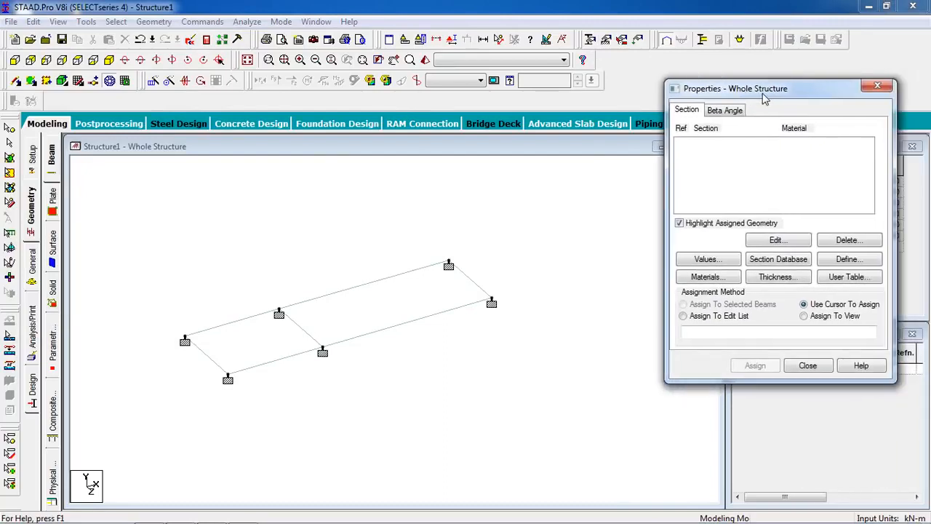
click(848, 260)
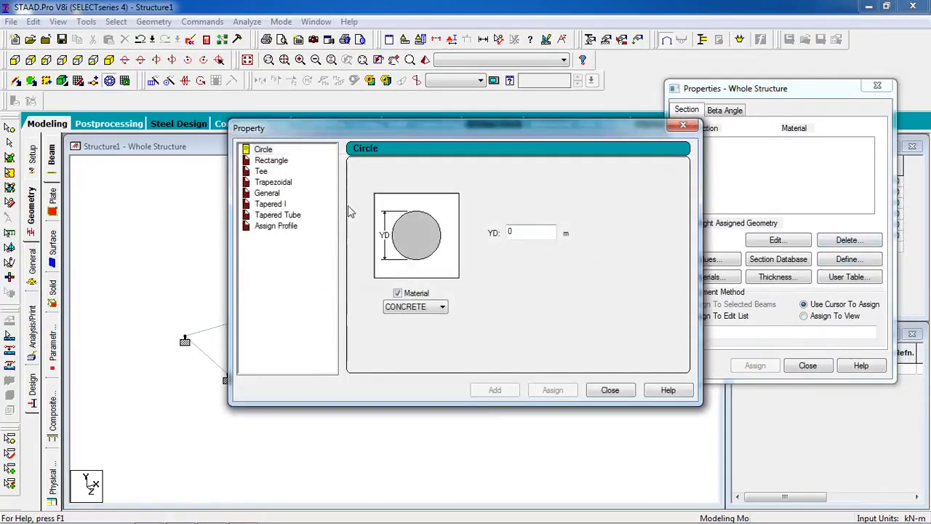
click(272, 161)
click(538, 224)
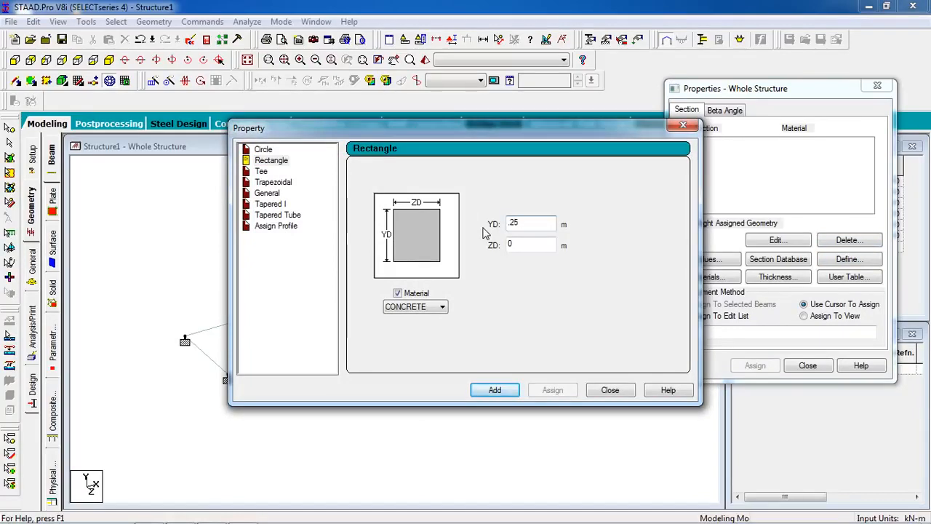
key(Tab)
click(517, 390)
click(610, 390)
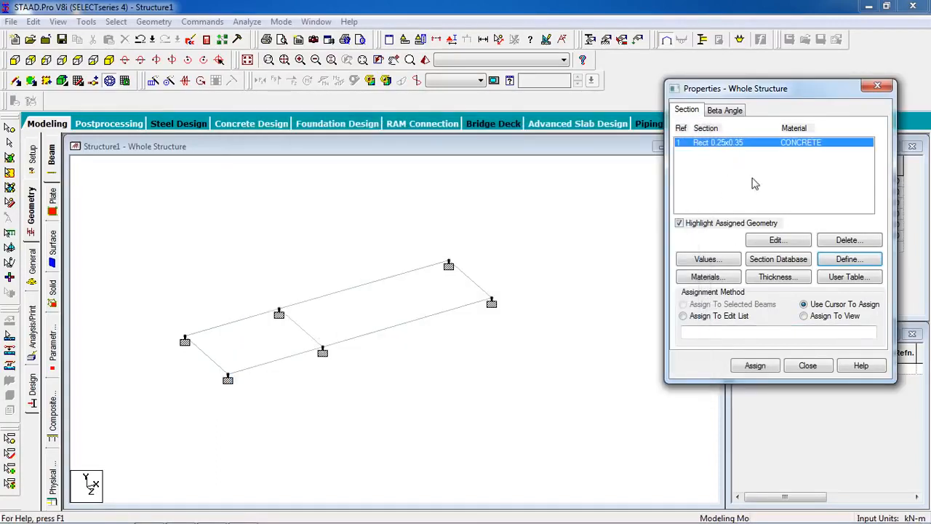
Add a concrete plate element thickness of 0.2 m at all four nodes
click(793, 283)
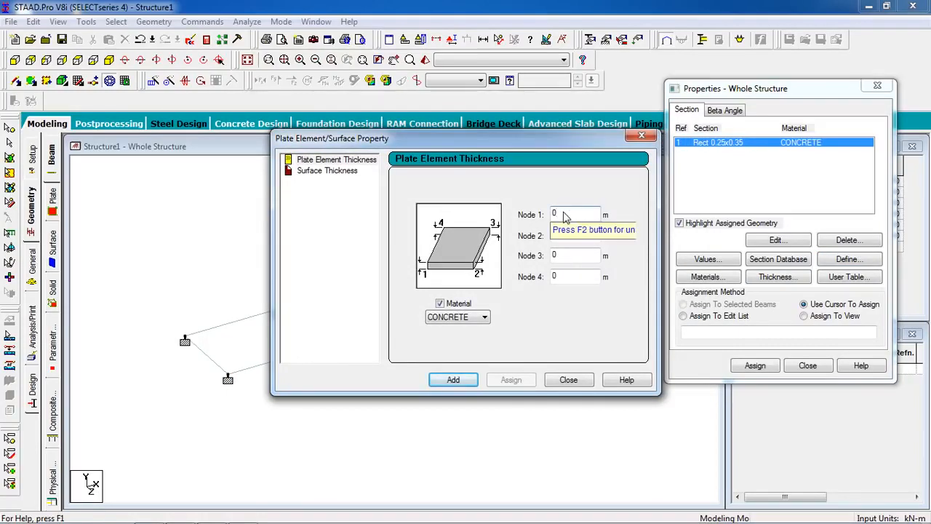
click(566, 214)
text(.2)
click(430, 381)
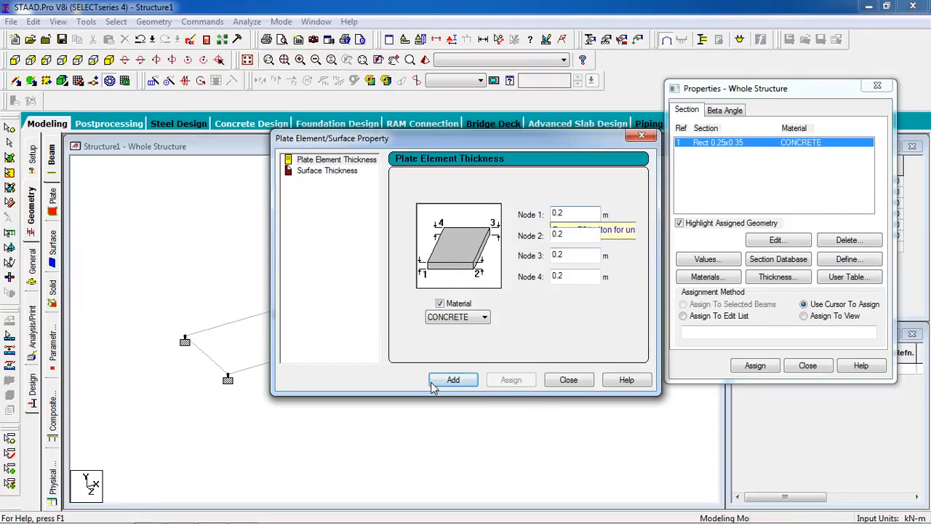
click(587, 383)
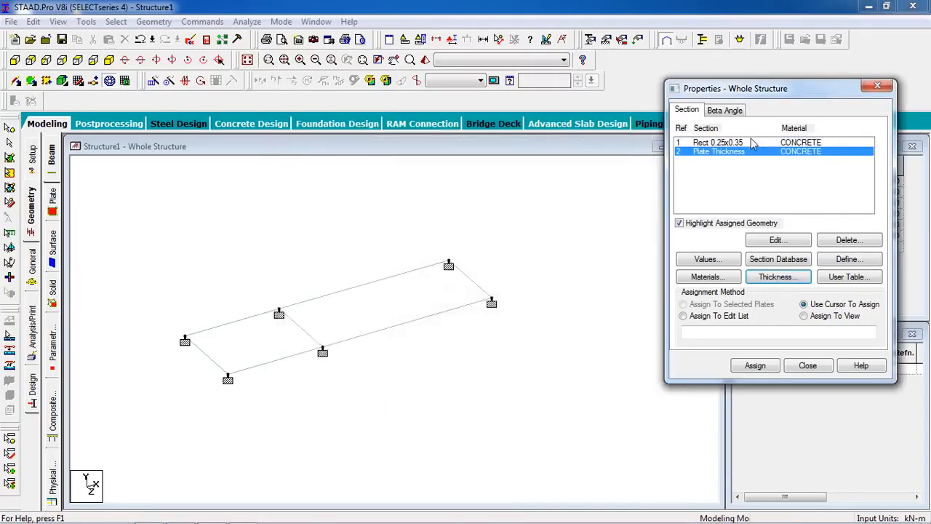
Select all the beams and assign the Rect 0.25x0.35 section to them
click(754, 143)
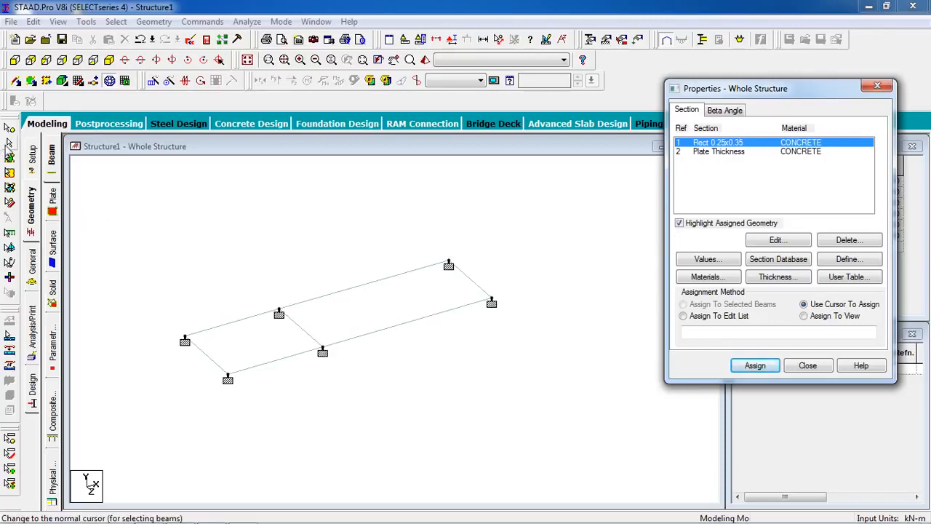
click(9, 144)
drag(424, 294, 133, 438)
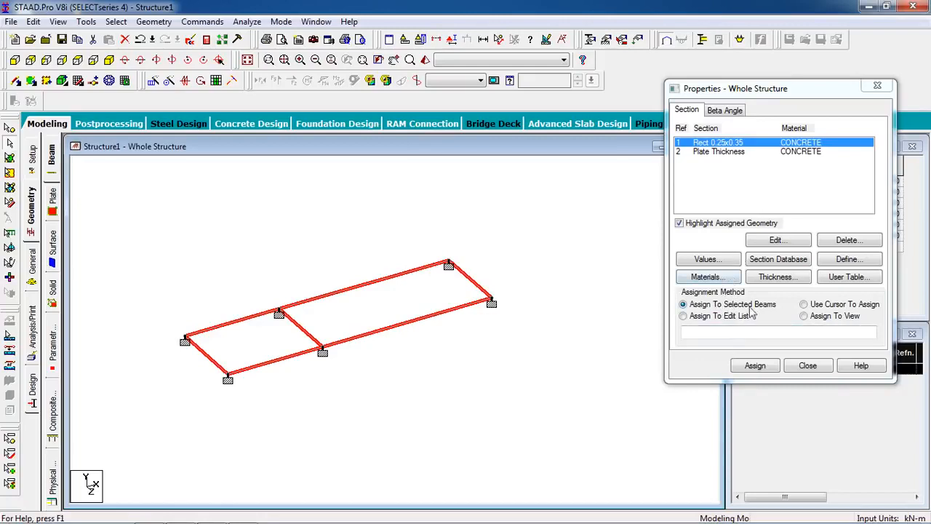
click(754, 366)
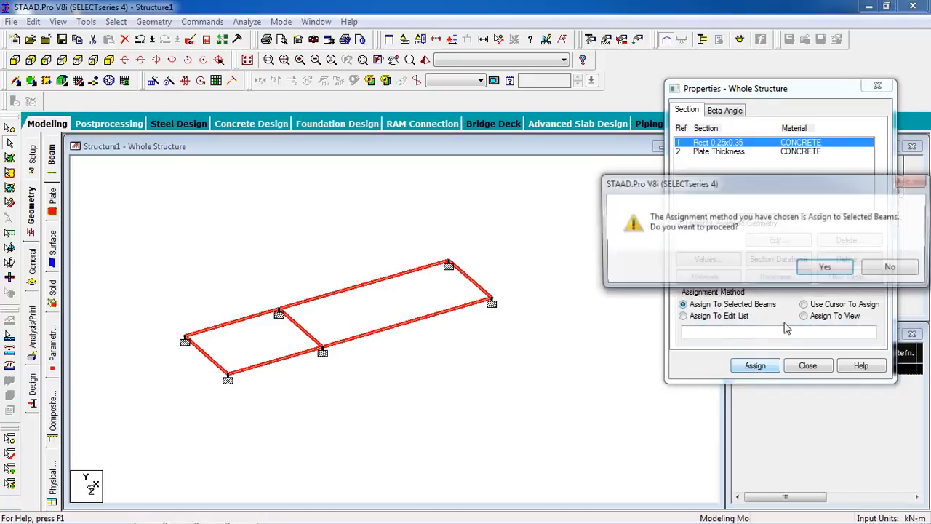
click(825, 268)
Select both slab plates and assign the Plate Thickness property to them
click(721, 153)
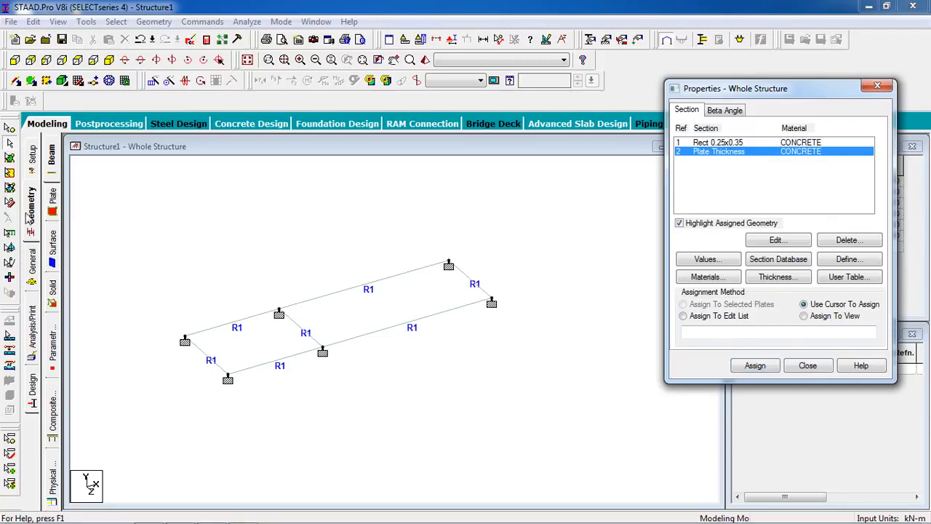
click(10, 157)
drag(345, 379, 167, 477)
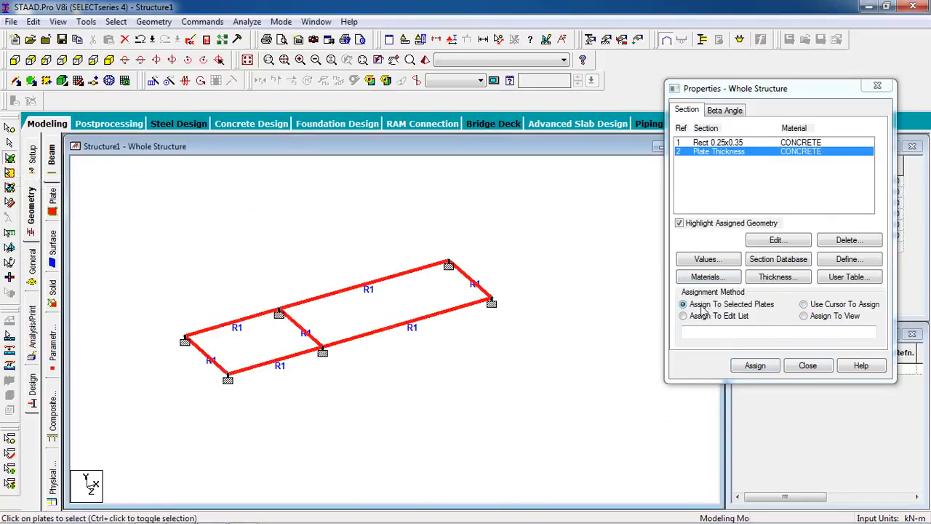
click(755, 366)
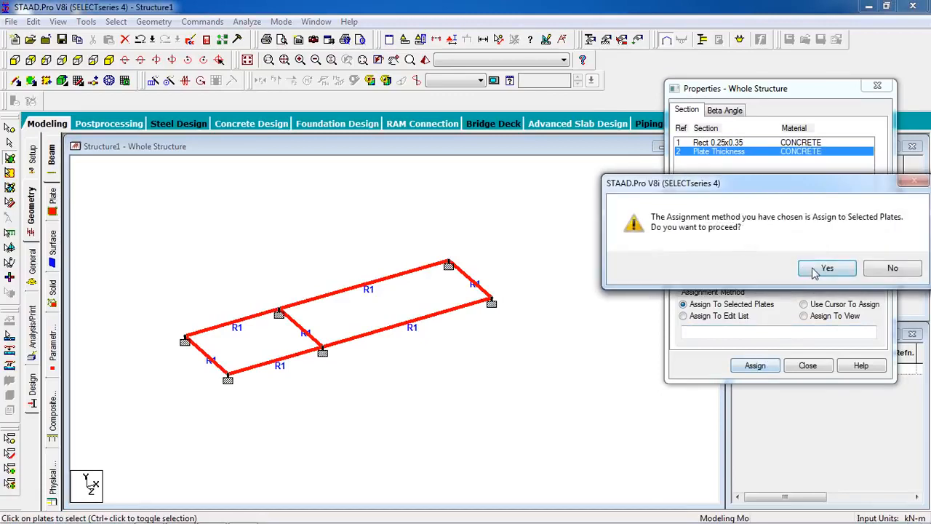
click(768, 267)
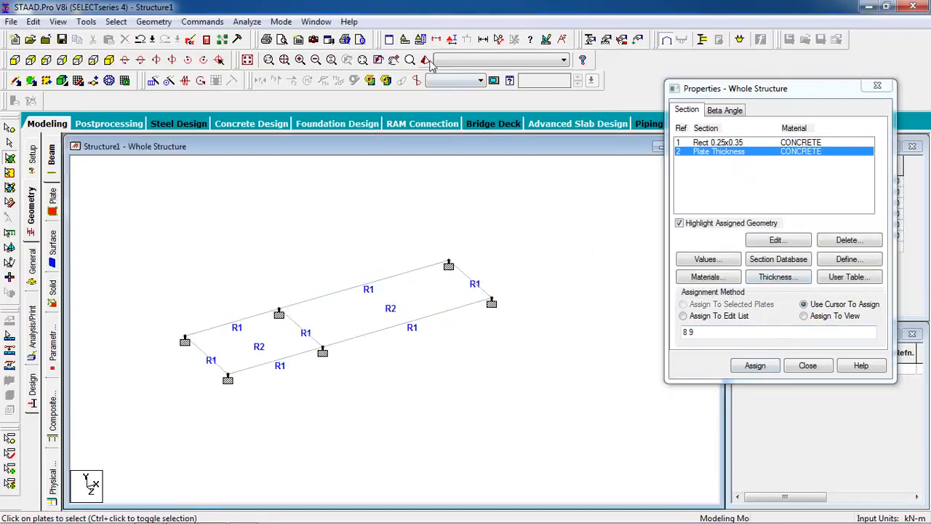
Inspect the beams and slabs from an angle in the rendered view, and close the Properties window
click(521, 297)
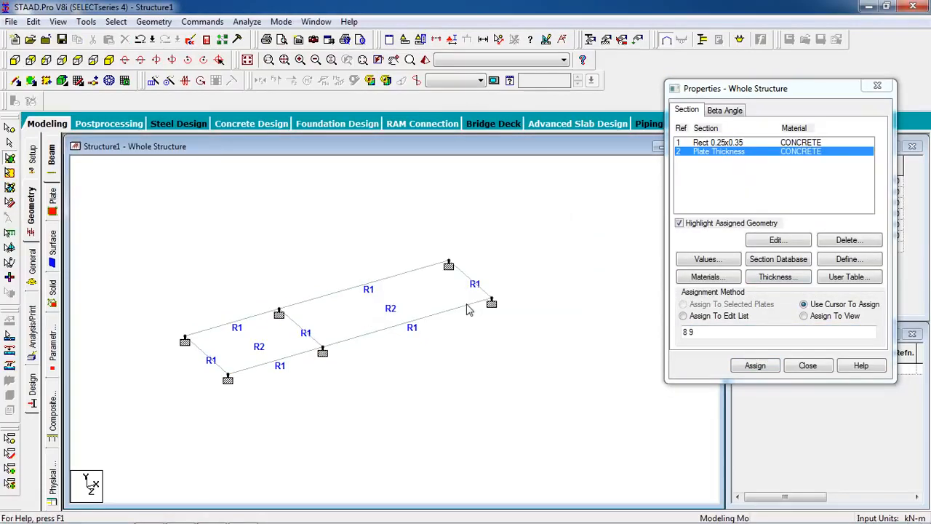
click(425, 60)
drag(439, 319, 472, 364)
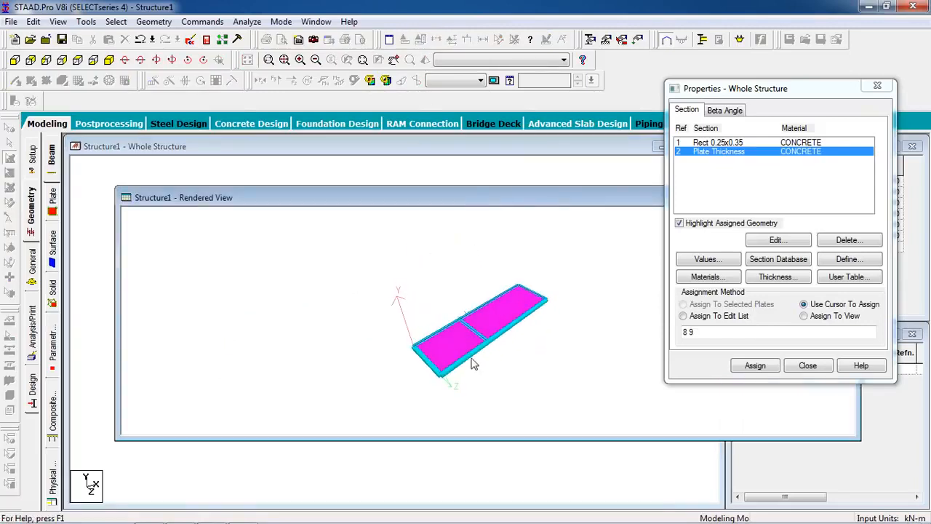
drag(556, 209, 327, 212)
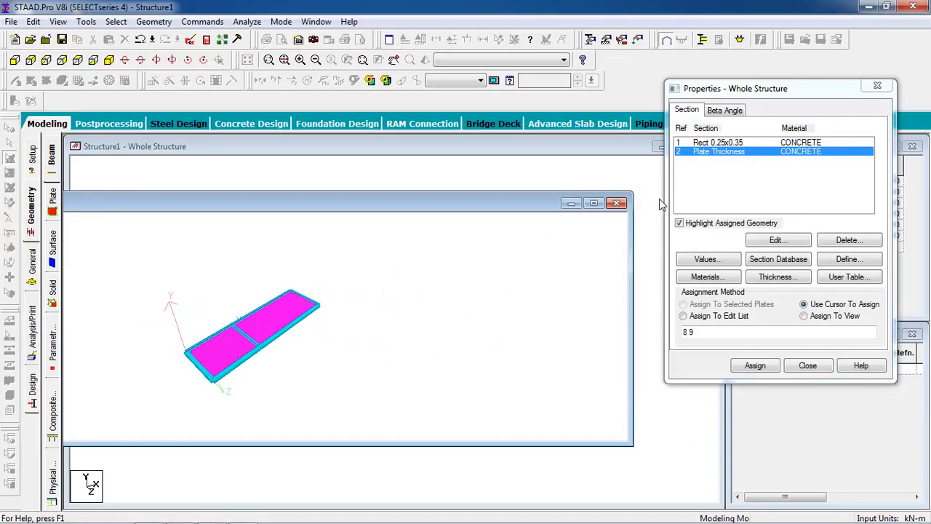
click(616, 206)
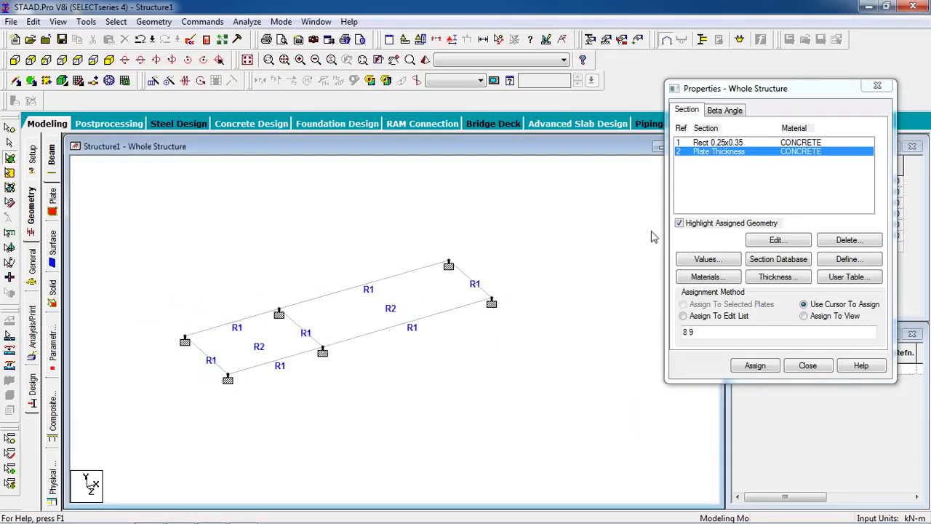
click(809, 367)
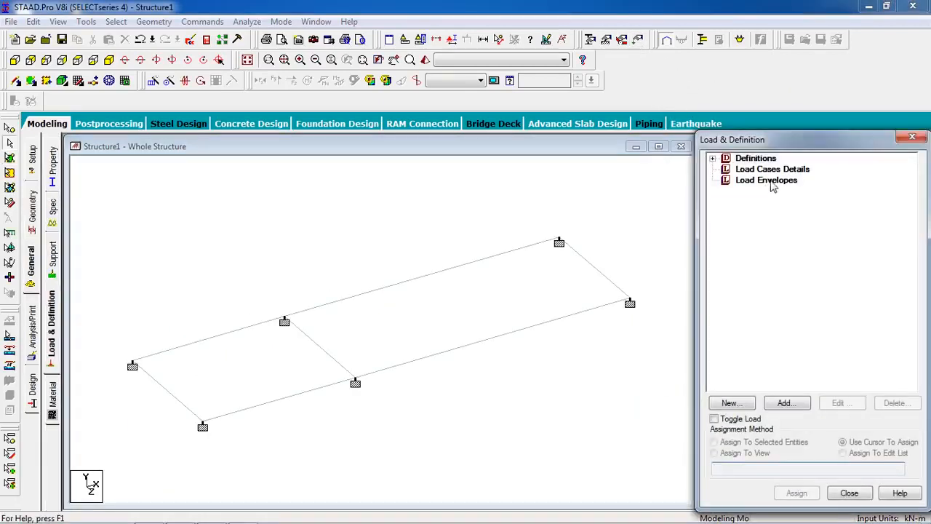
Create primary load case 1 with loading type Dead and the title Dead
click(773, 168)
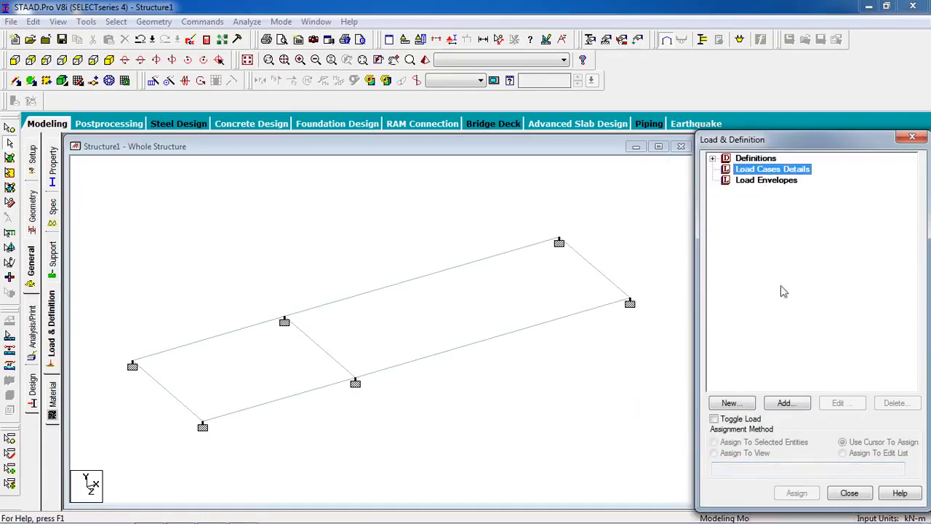
click(786, 402)
click(530, 190)
click(531, 203)
drag(466, 245, 294, 247)
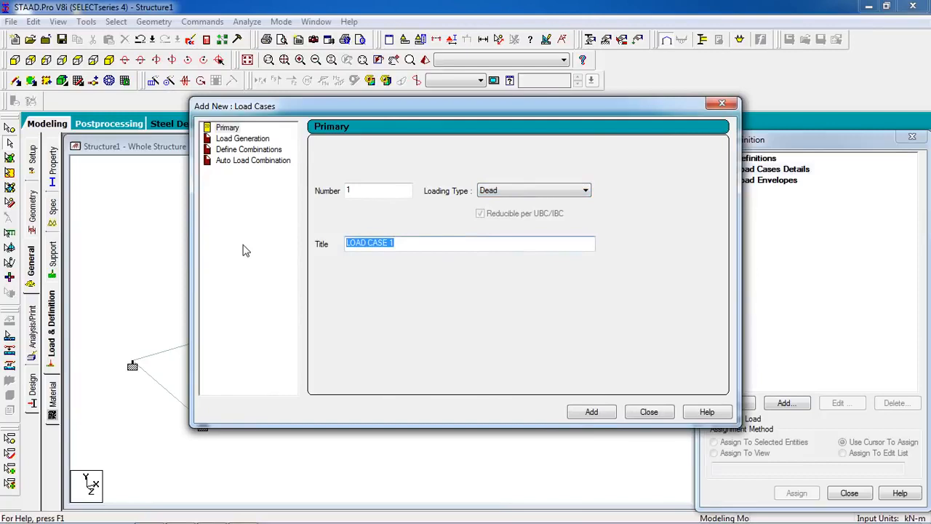
text(Dead)
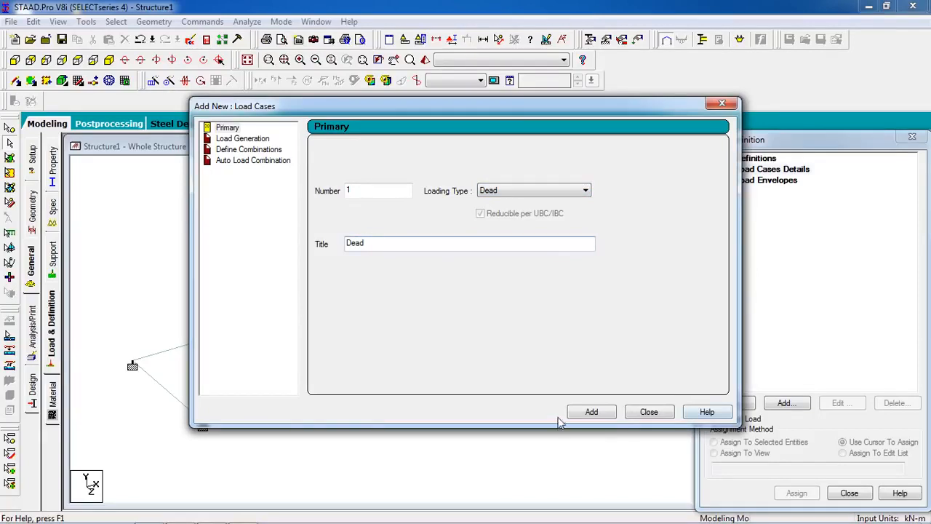
click(592, 412)
click(649, 412)
Add a selfweight load in the Y direction with factor -1 to the Dead load case
click(763, 180)
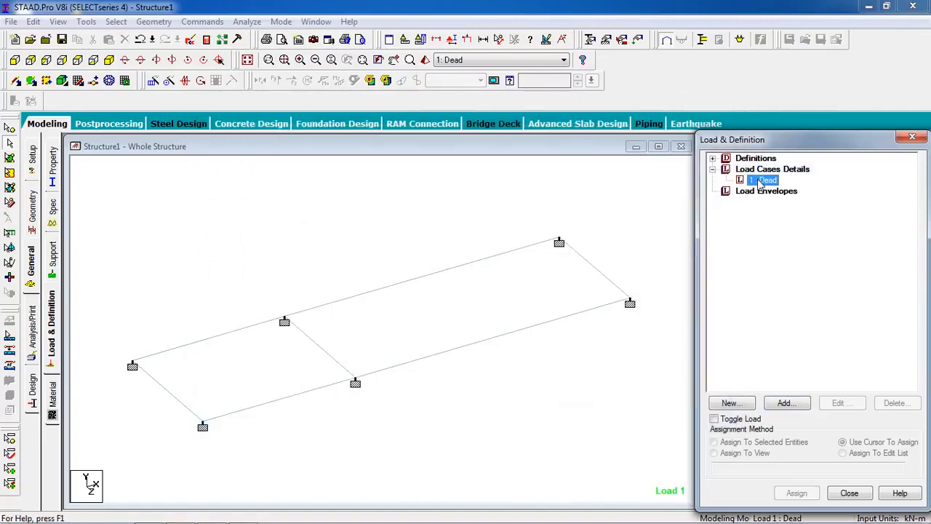
click(784, 403)
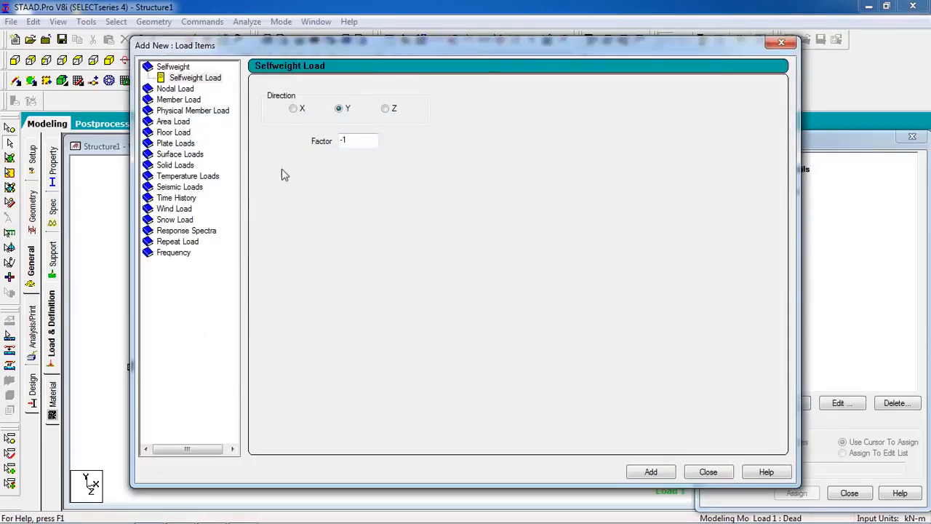
click(200, 79)
click(651, 472)
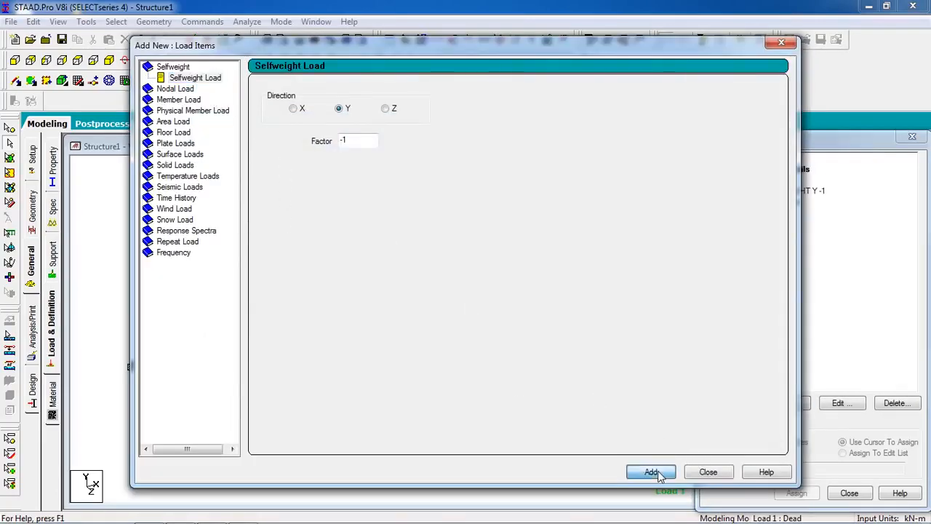
Add a uniform member force of -8 kN/m in the GY direction to the Dead load case
click(170, 101)
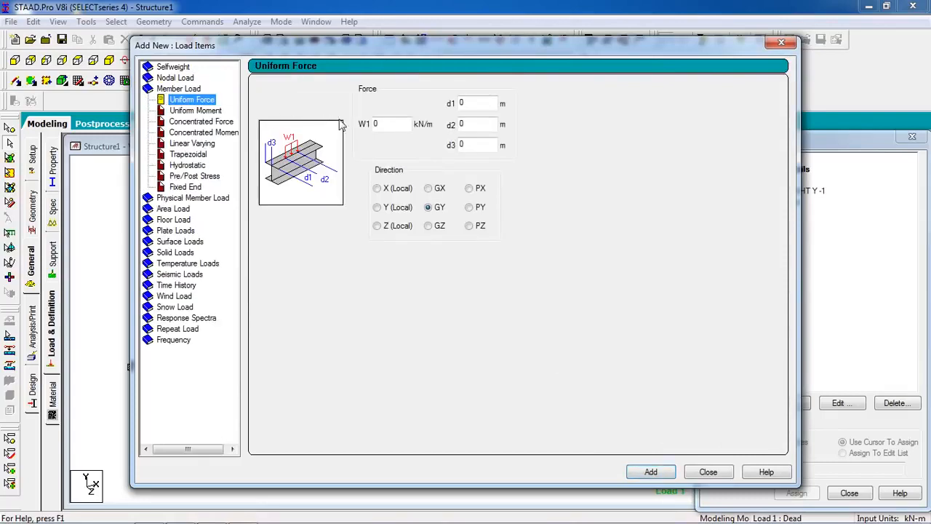
double_click(378, 125)
text(-8)
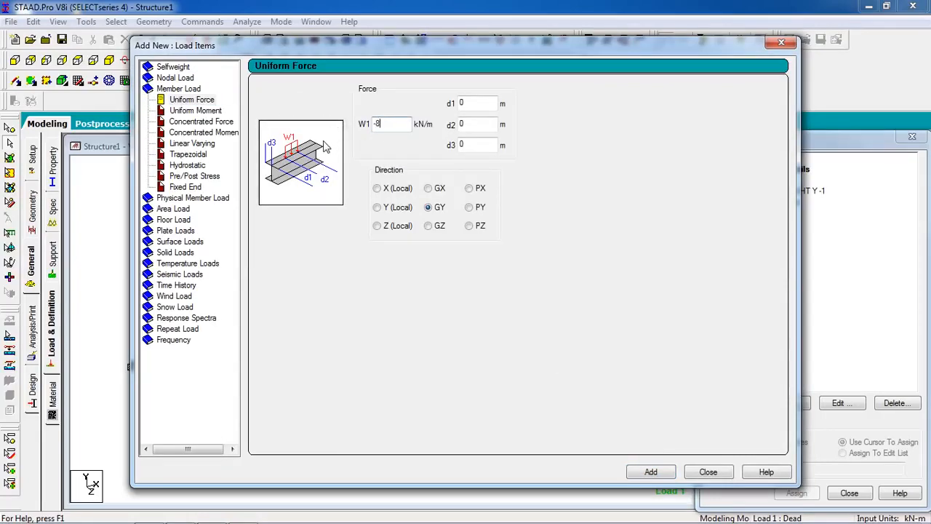
click(647, 471)
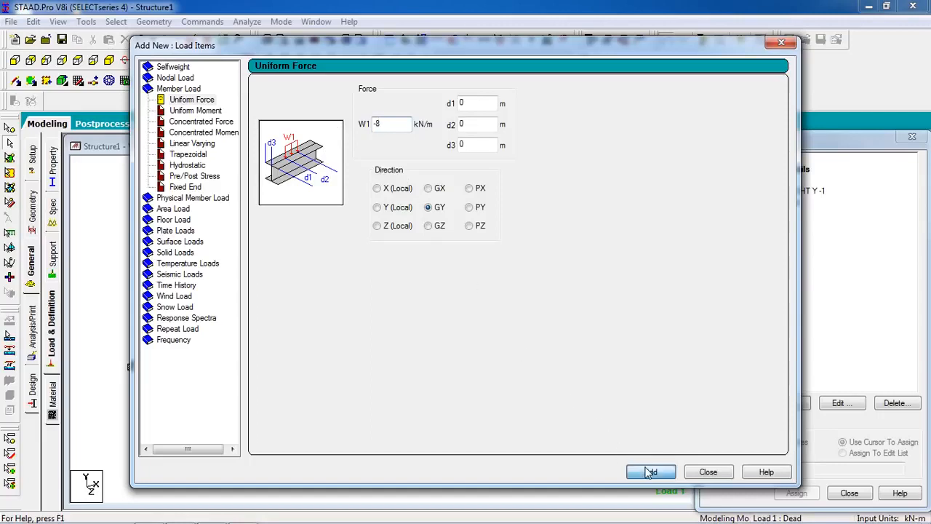
Add two floor loads of -4 kN/m2 in Global Y with a Y range of 0 to 0, and display the first one
click(175, 219)
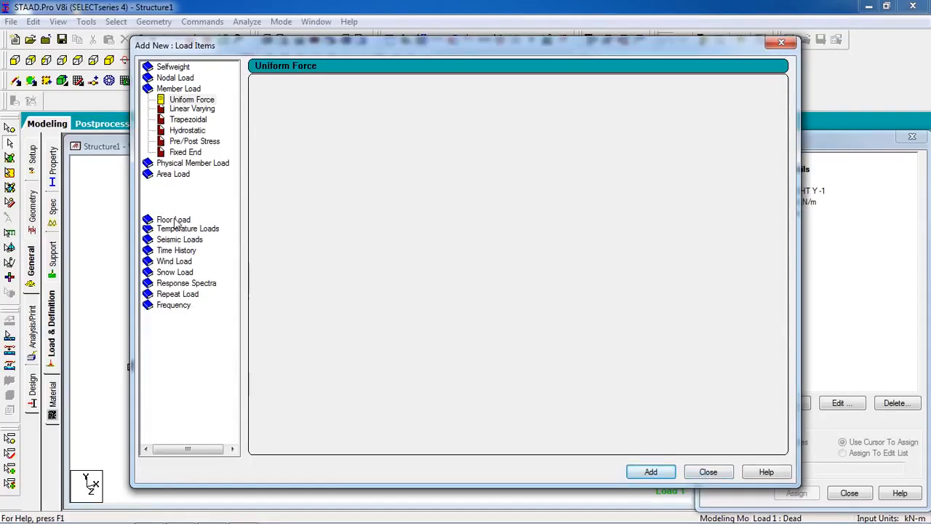
drag(316, 158, 284, 157)
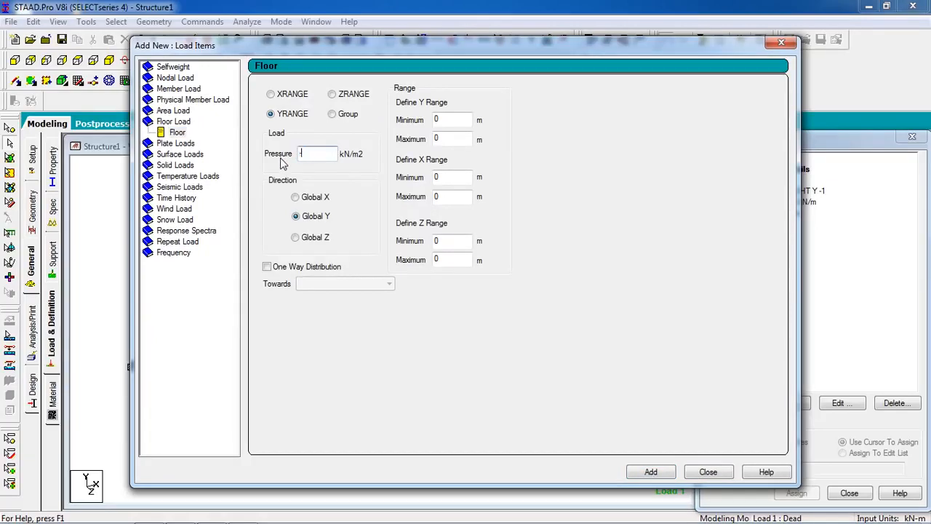
text(-4)
click(643, 474)
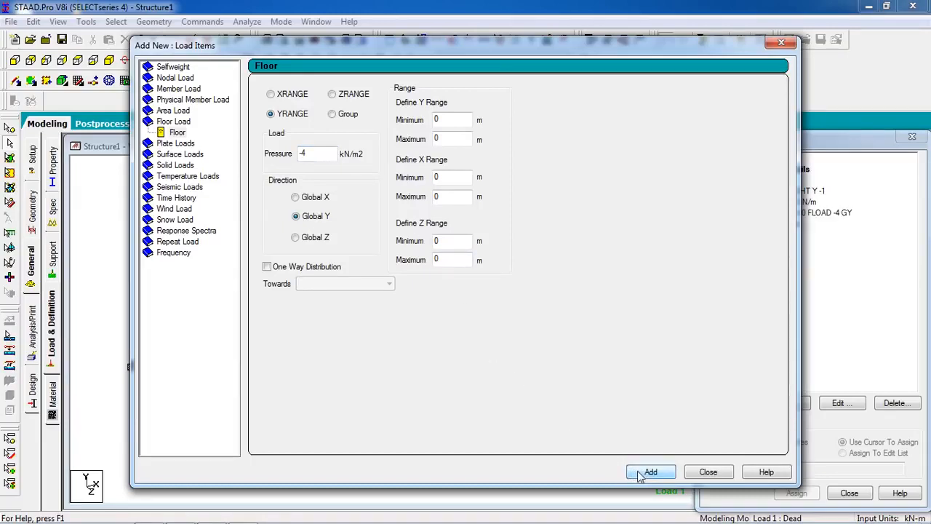
click(640, 473)
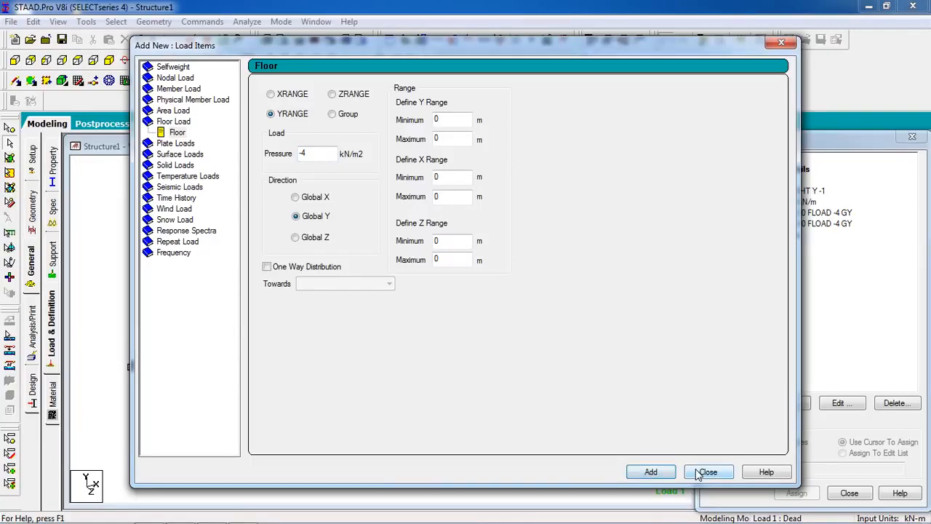
drag(626, 51, 563, 42)
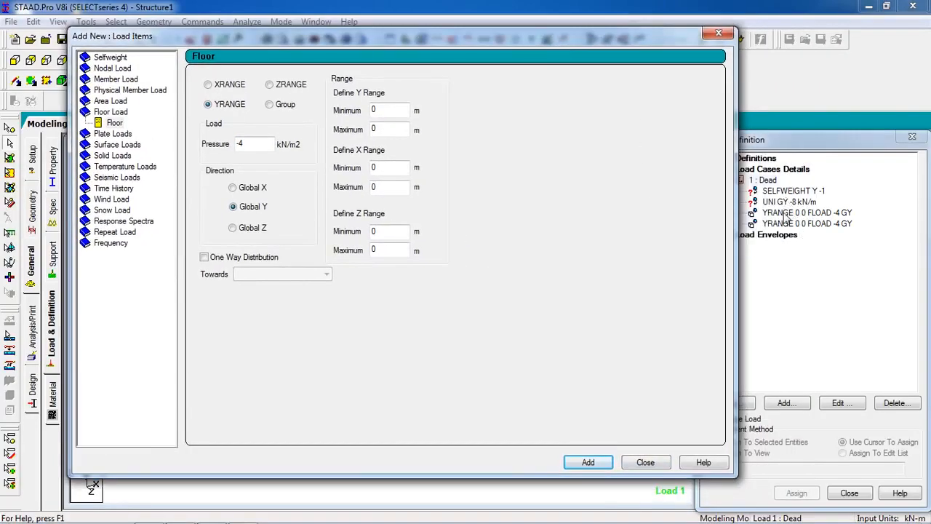
click(663, 462)
click(797, 212)
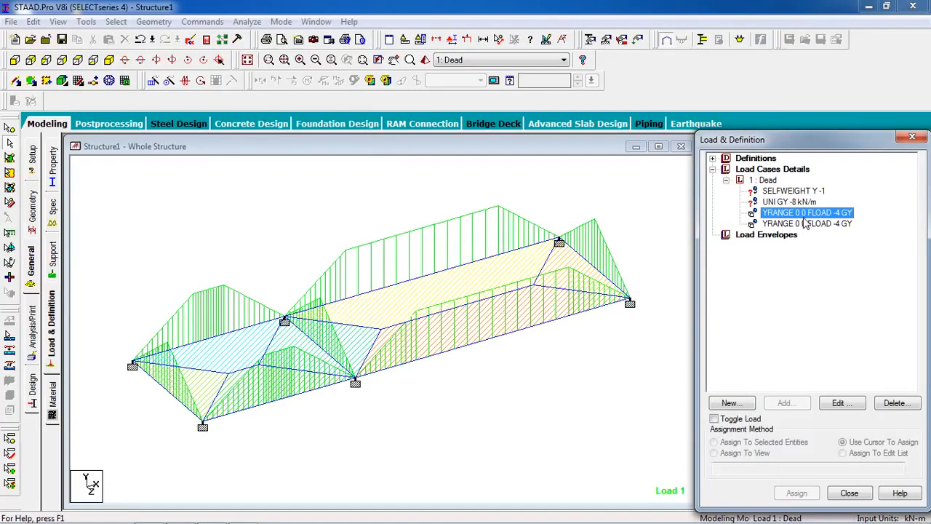
Assign the selfweight load to all members and plates in the view
click(797, 191)
click(751, 453)
click(793, 495)
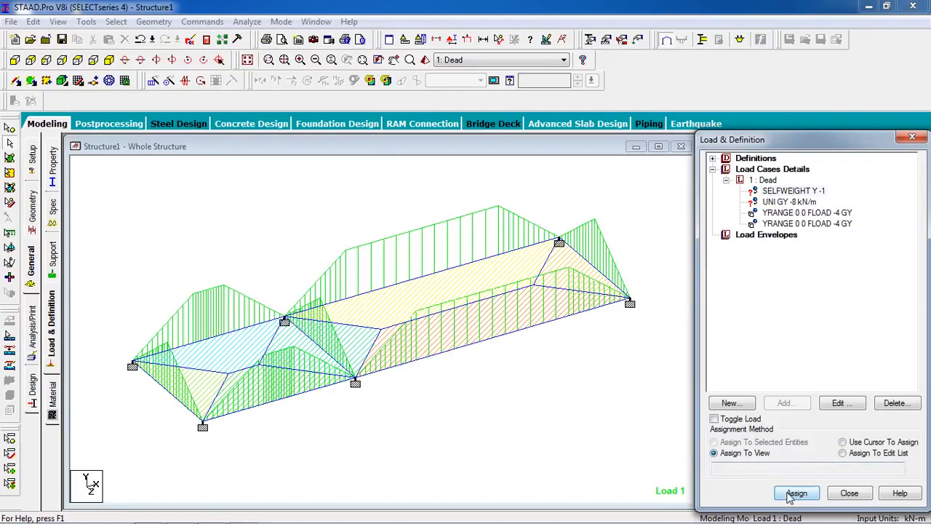
click(790, 357)
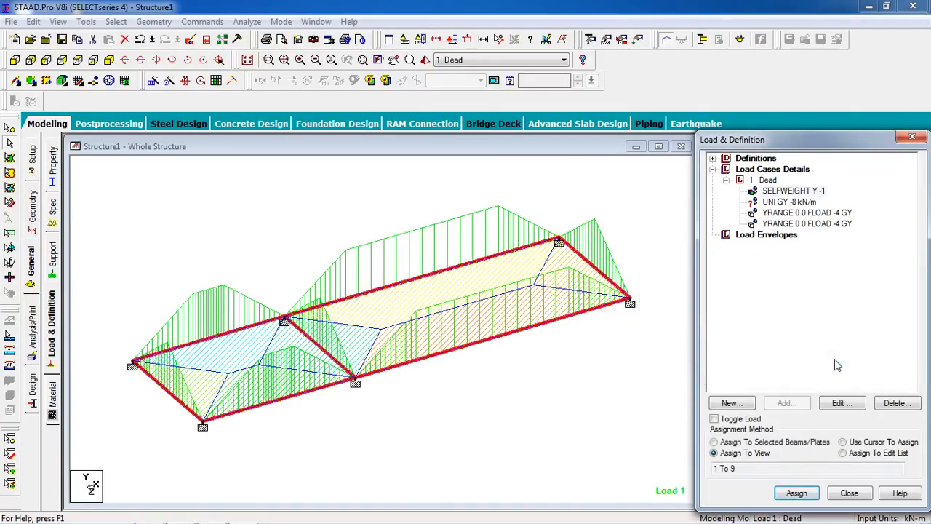
click(825, 214)
click(719, 272)
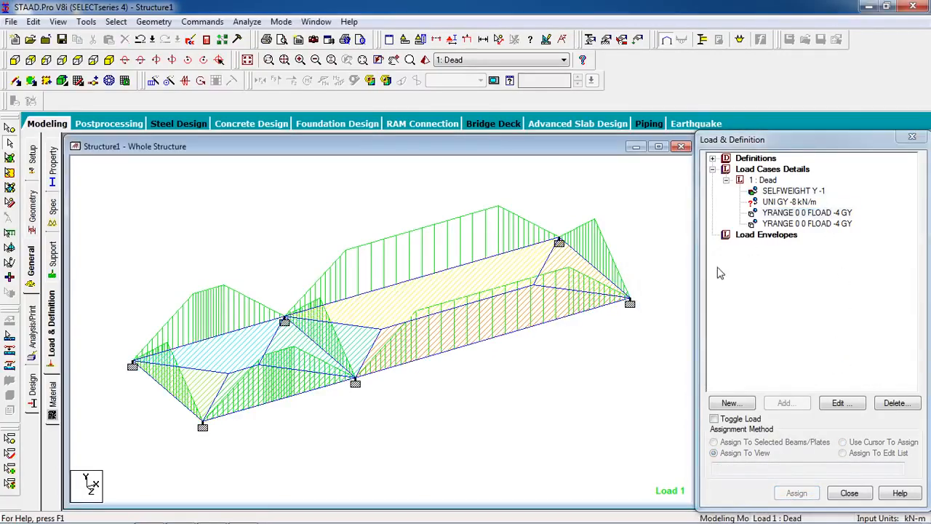
click(797, 213)
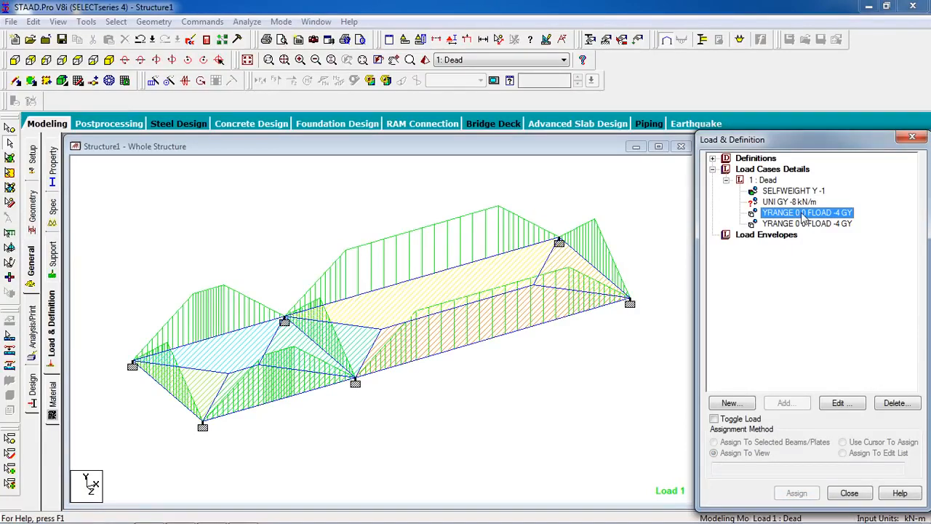
double_click(804, 213)
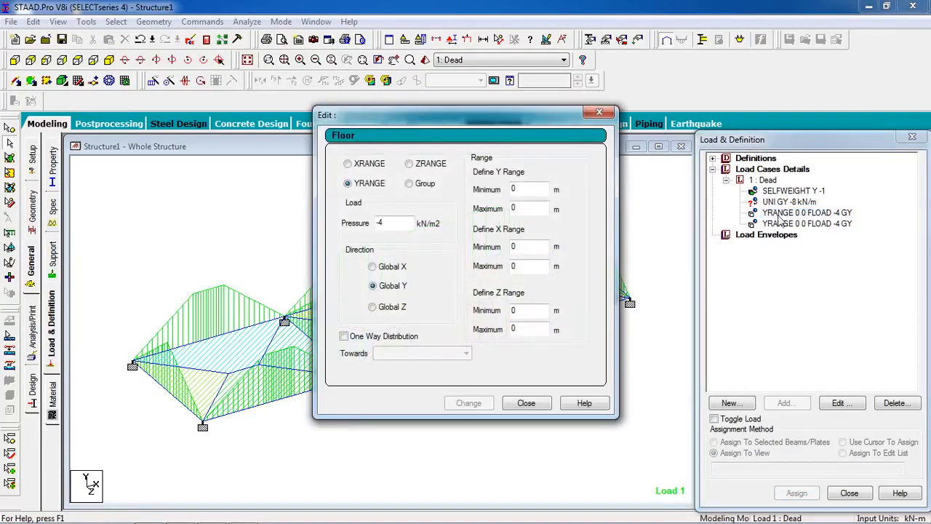
drag(459, 128, 592, 135)
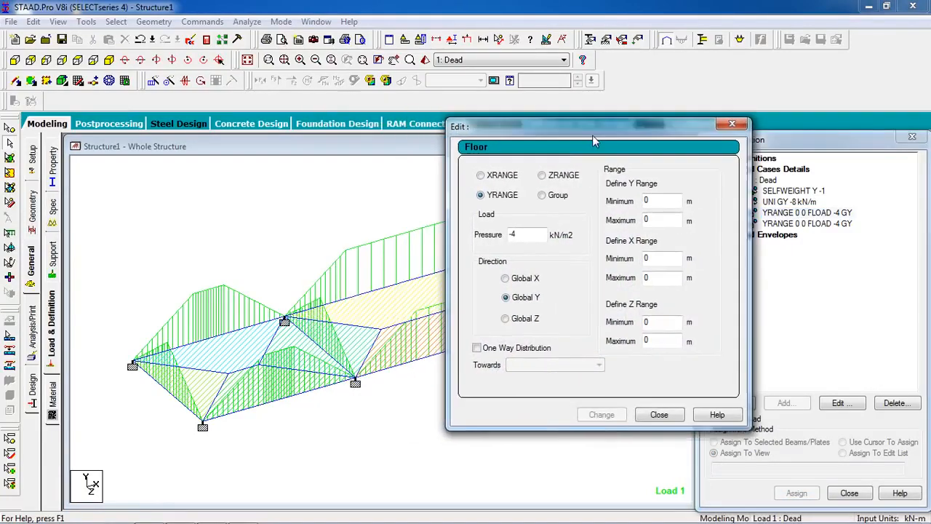
click(652, 412)
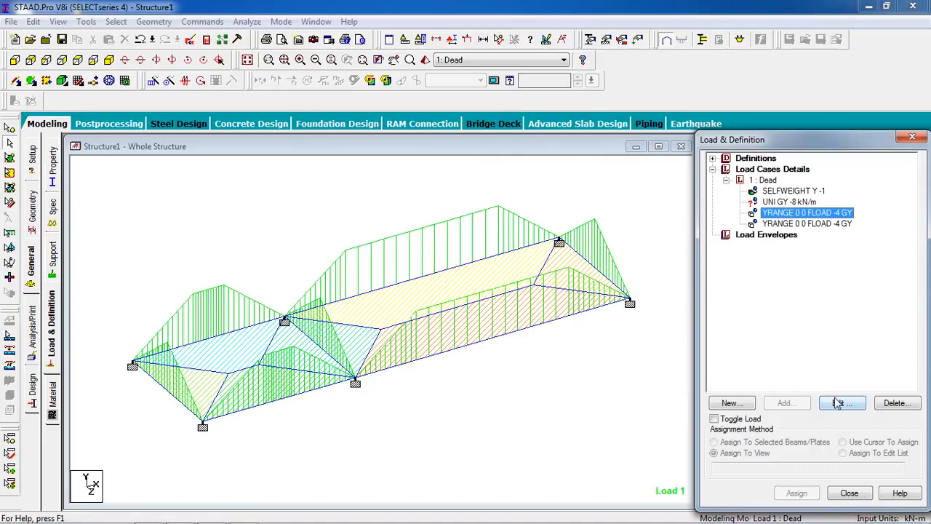
Edit the first floor load, checking the coordinates of the smaller panel's two rear corner nodes, and set its X range maximum to 5 m
click(839, 403)
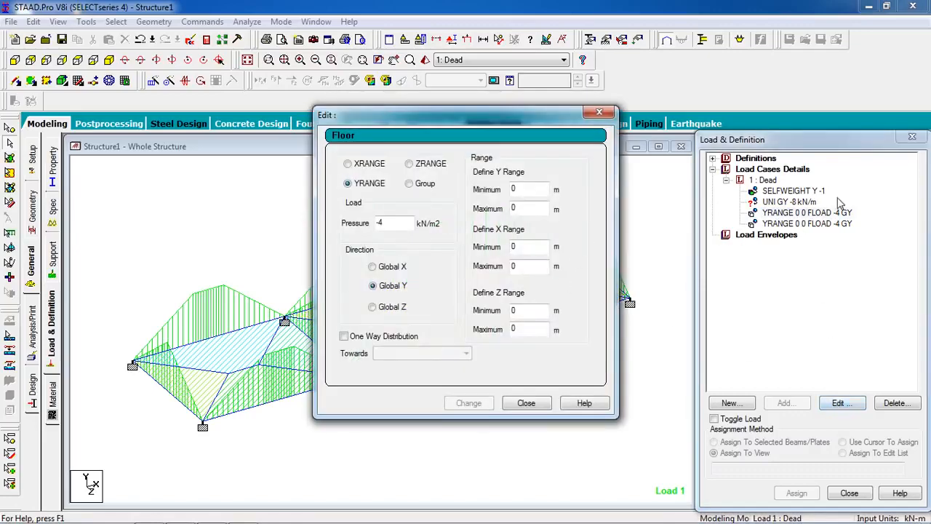
drag(420, 122, 704, 127)
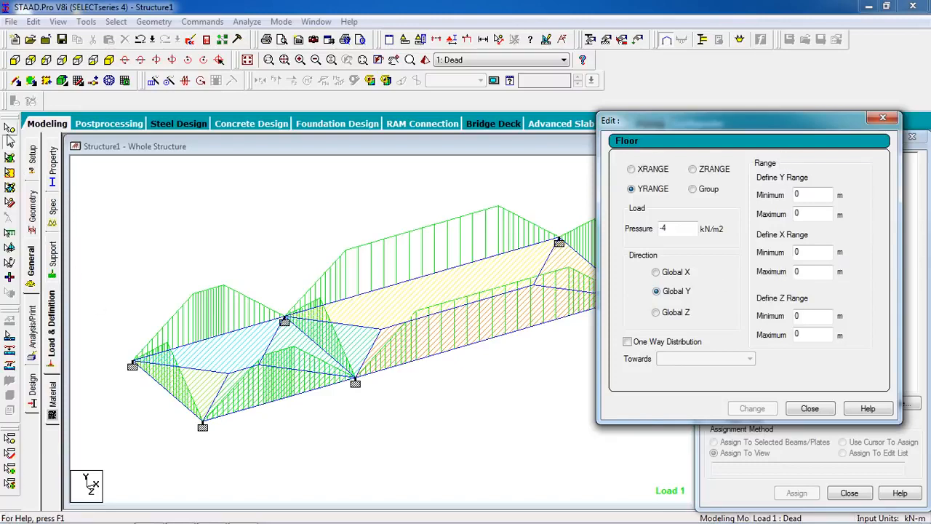
click(9, 142)
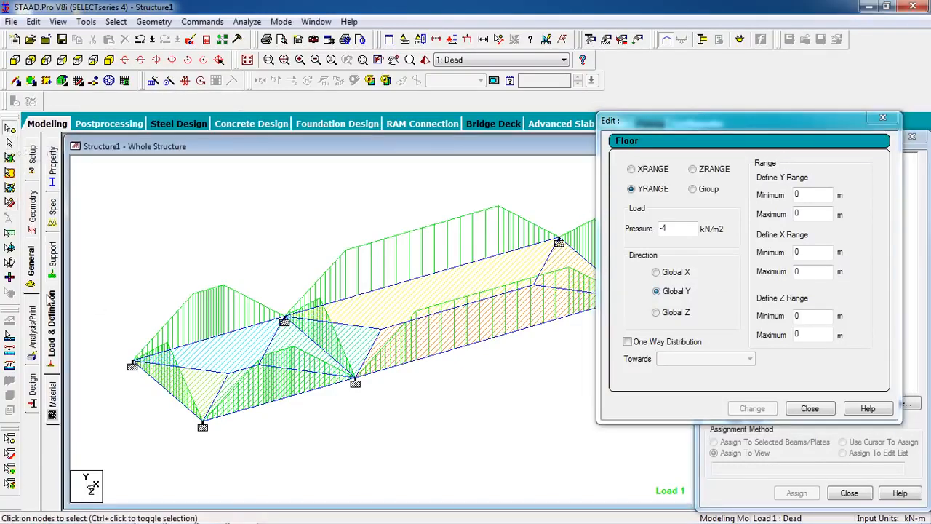
double_click(132, 365)
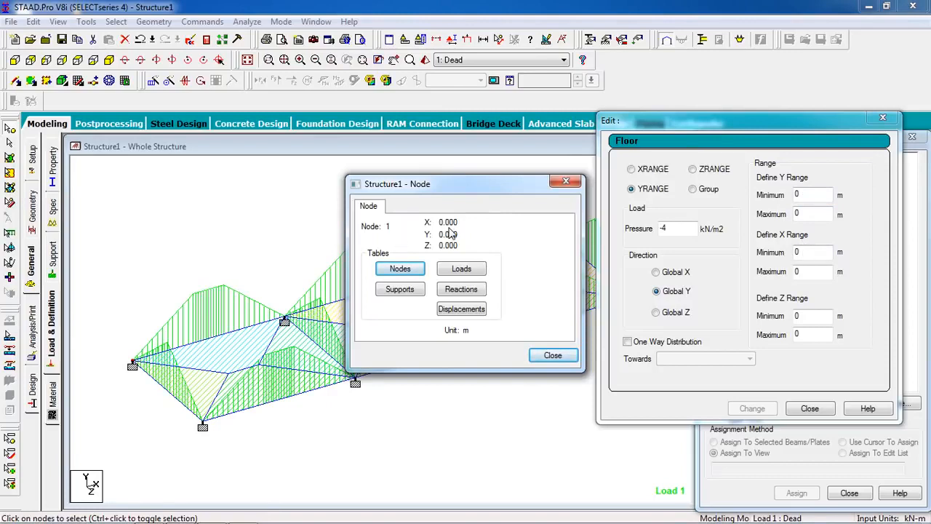
click(552, 356)
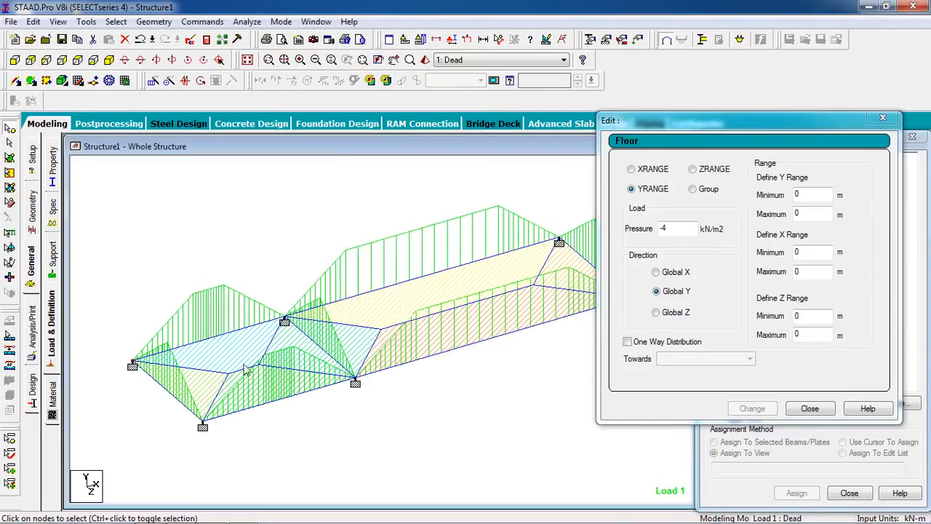
double_click(284, 321)
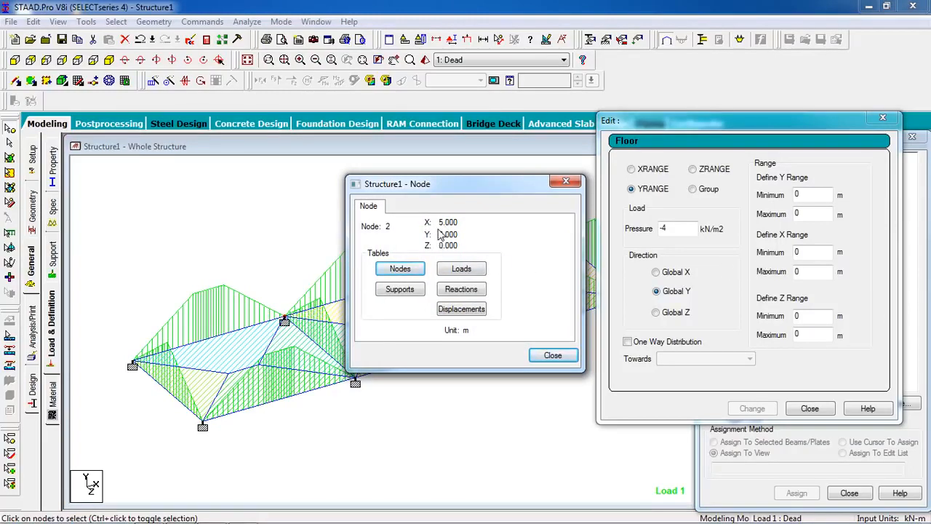
click(553, 355)
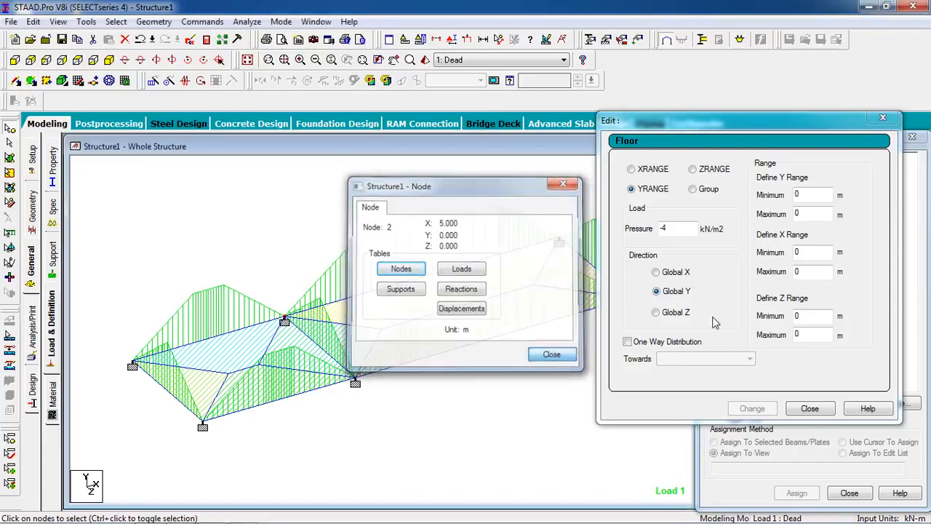
click(811, 271)
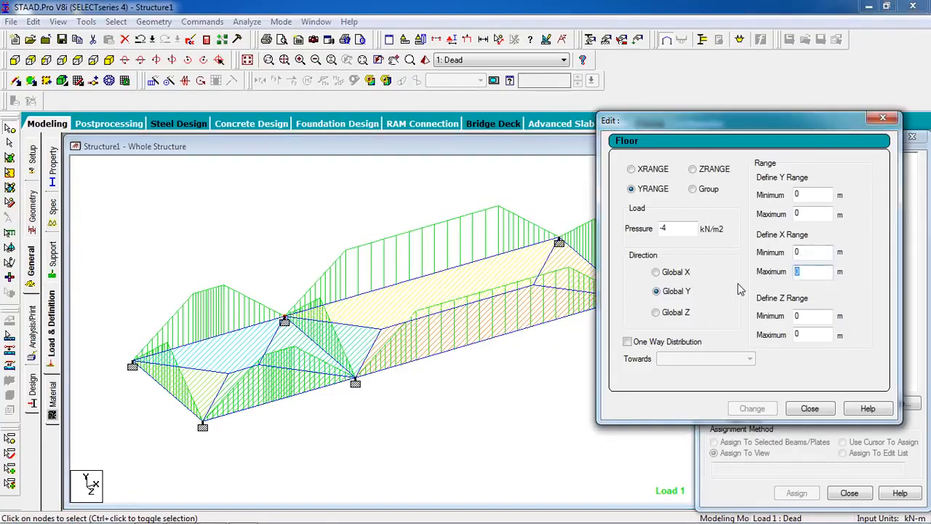
text(5)
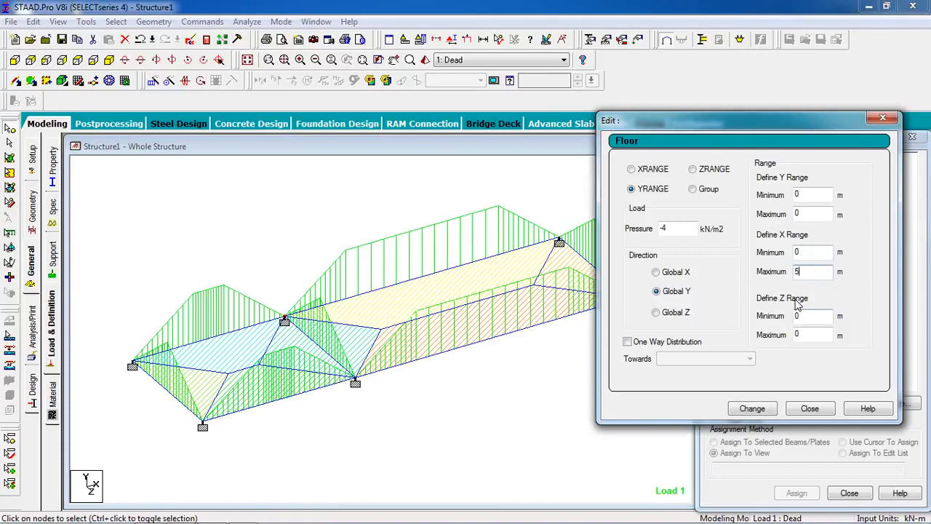
Check the coordinates of the smaller panel's two outer-end nodes and set the first floor load's Z range maximum to 4 m
double_click(132, 364)
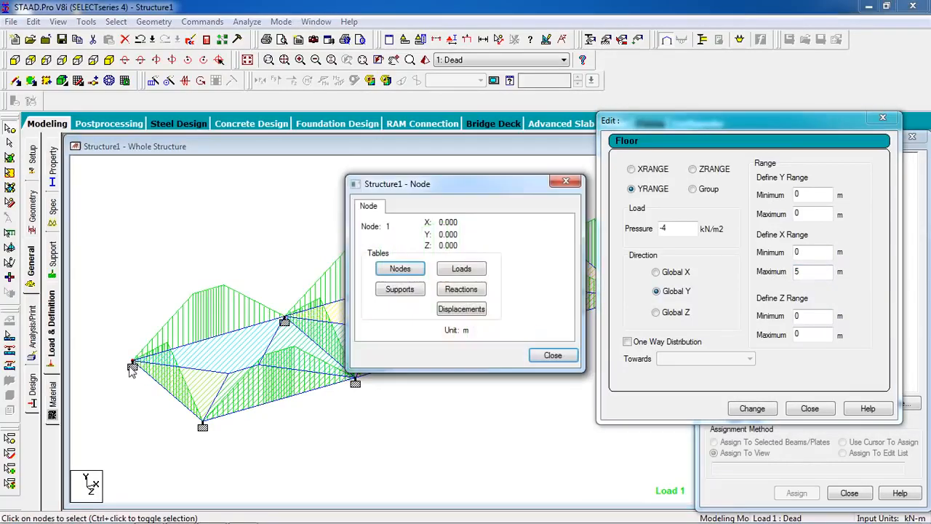
click(552, 354)
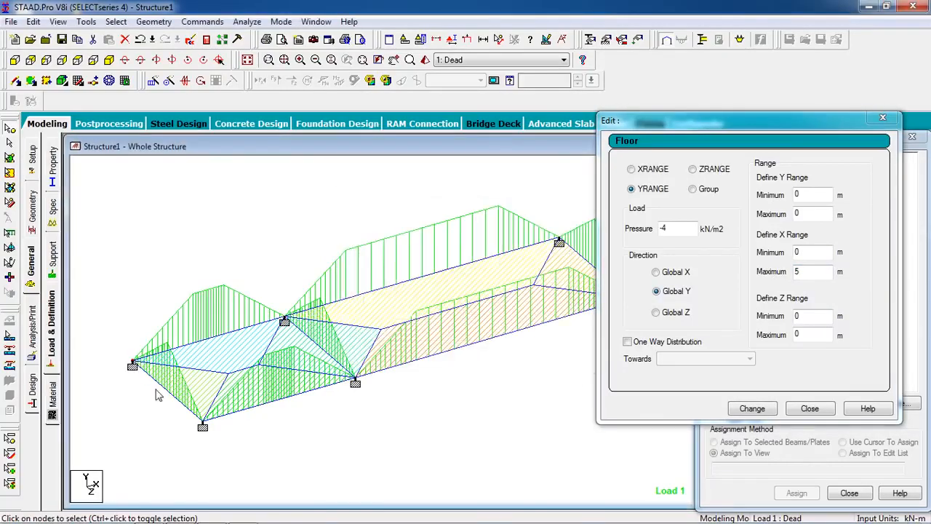
double_click(203, 425)
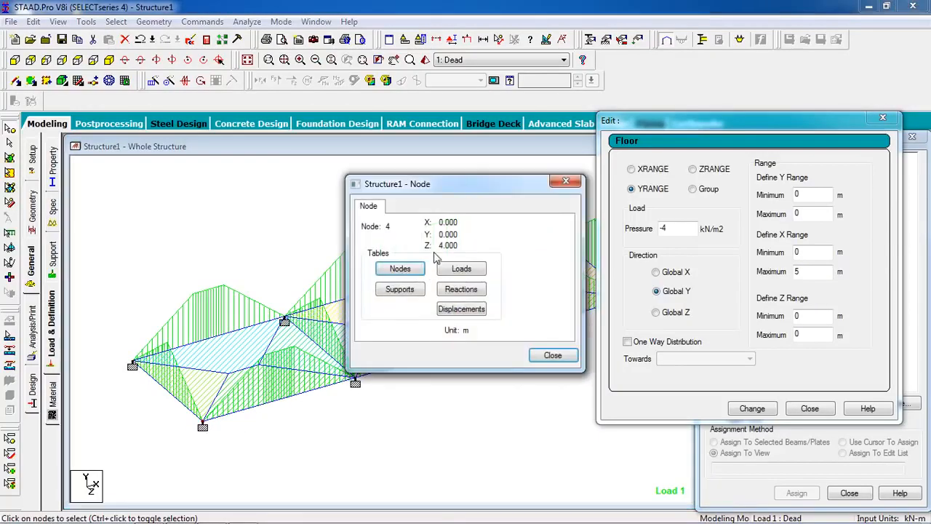
click(551, 356)
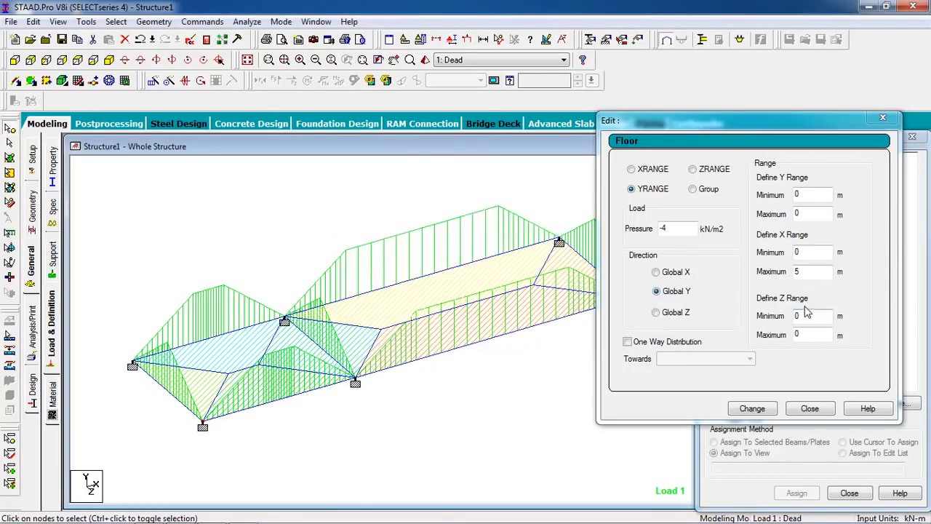
click(802, 336)
text(4)
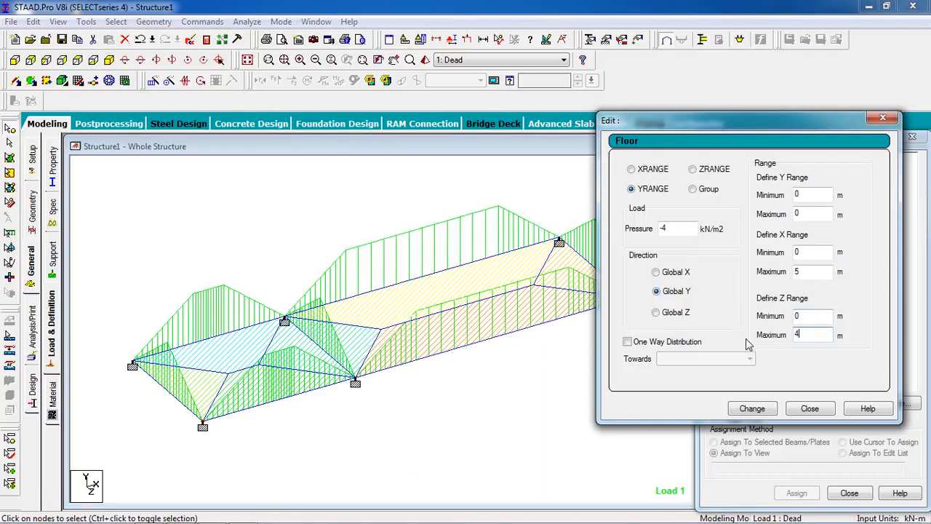
click(753, 409)
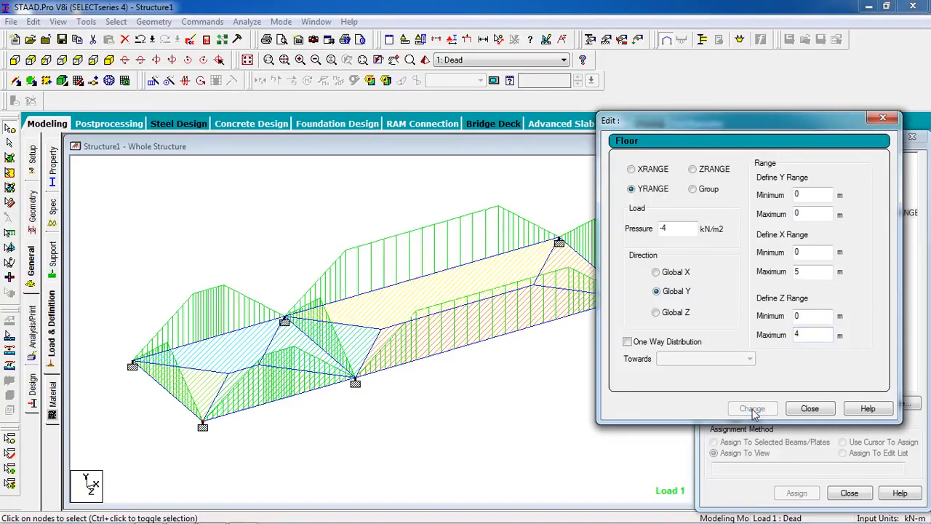
click(810, 407)
Display each floor load in turn and review the first one's range settings
click(810, 214)
click(809, 225)
click(809, 214)
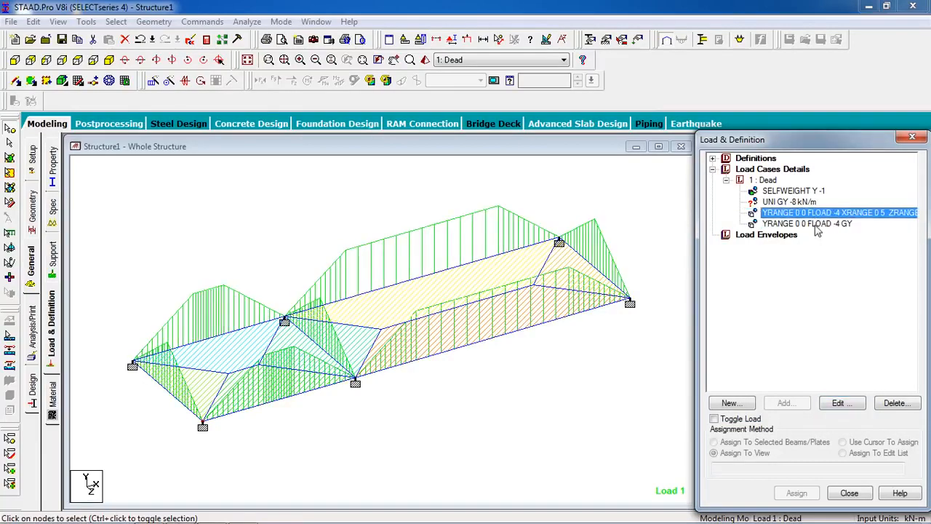
double_click(817, 212)
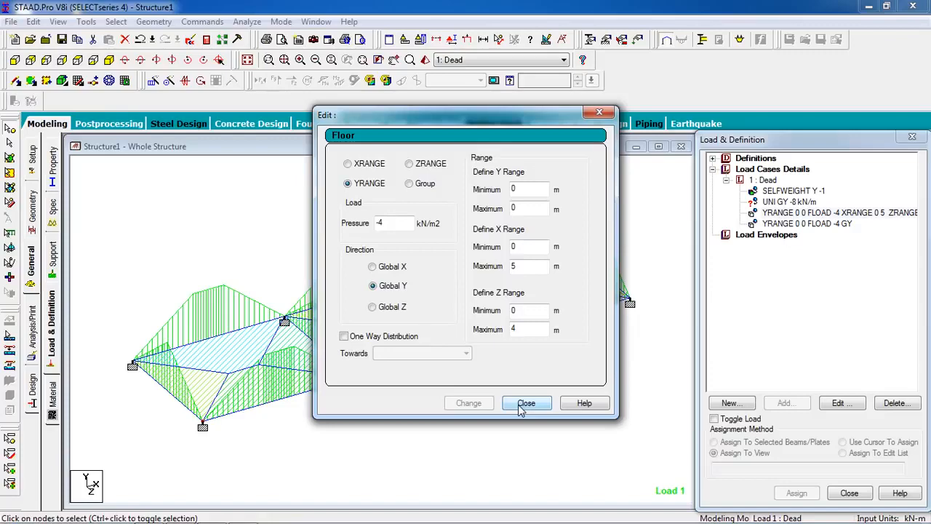
click(524, 405)
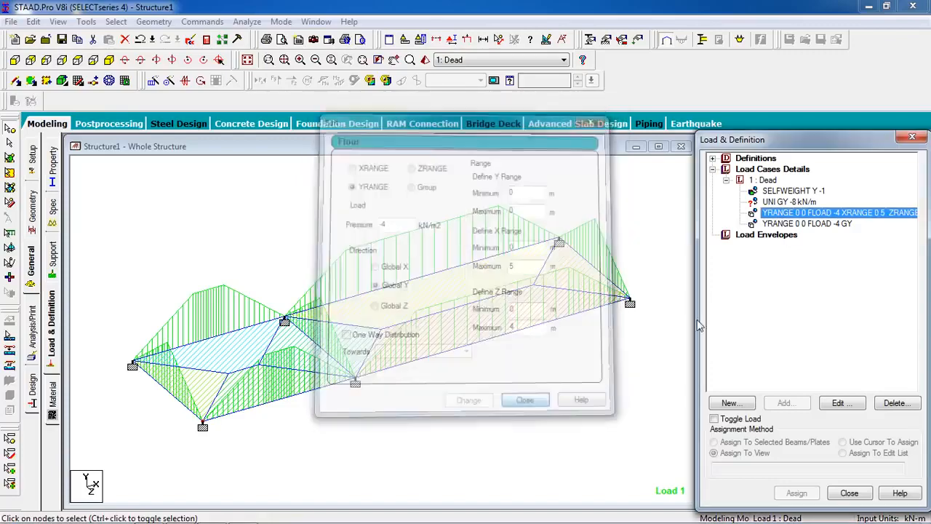
Edit the second floor load, checking the rear node shared by both panels, and set its X range minimum to 5 m
click(783, 224)
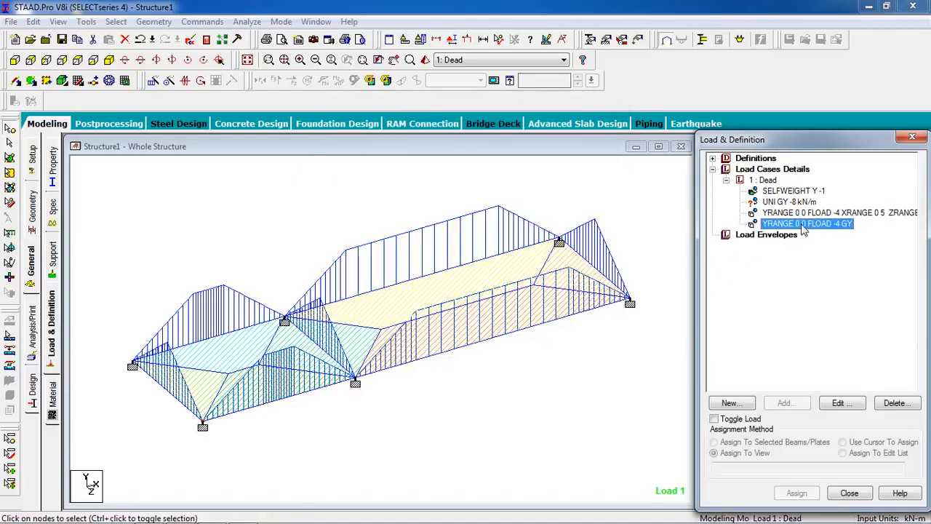
double_click(804, 224)
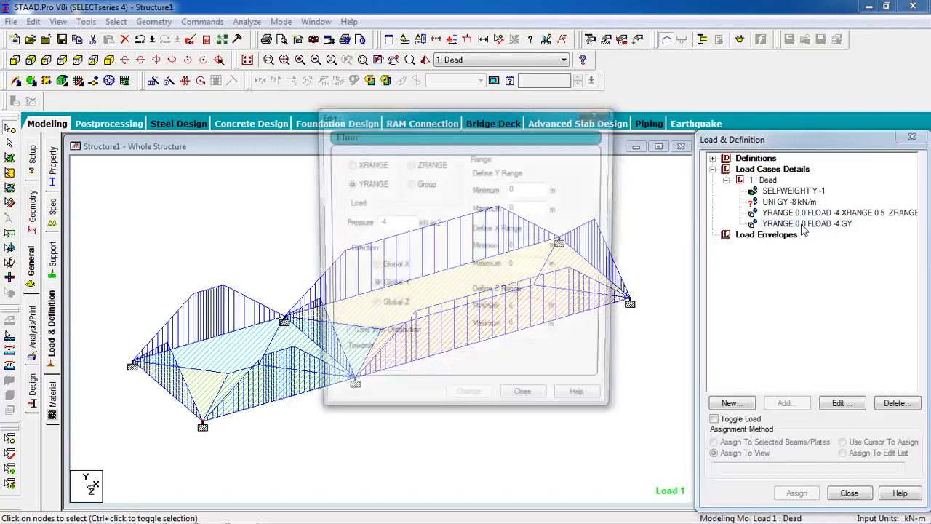
drag(400, 60, 672, 146)
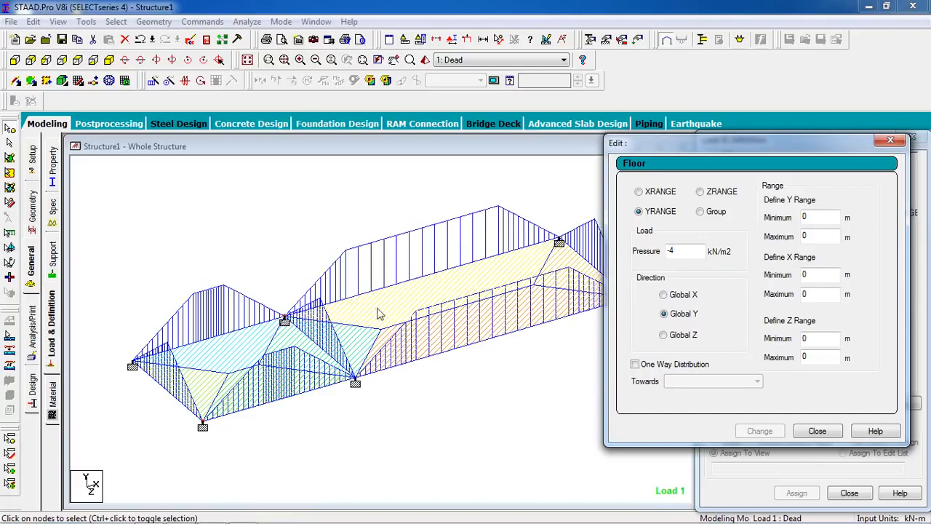
click(285, 320)
double_click(285, 320)
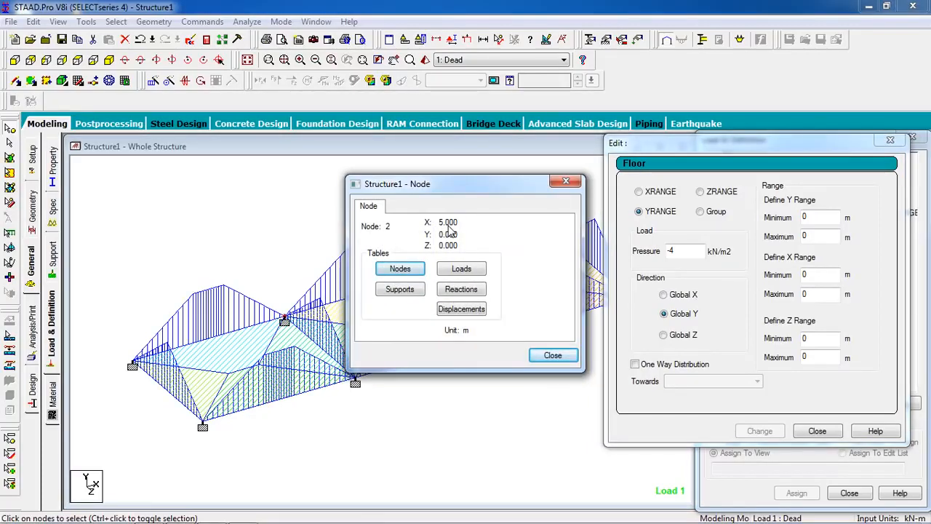
click(551, 356)
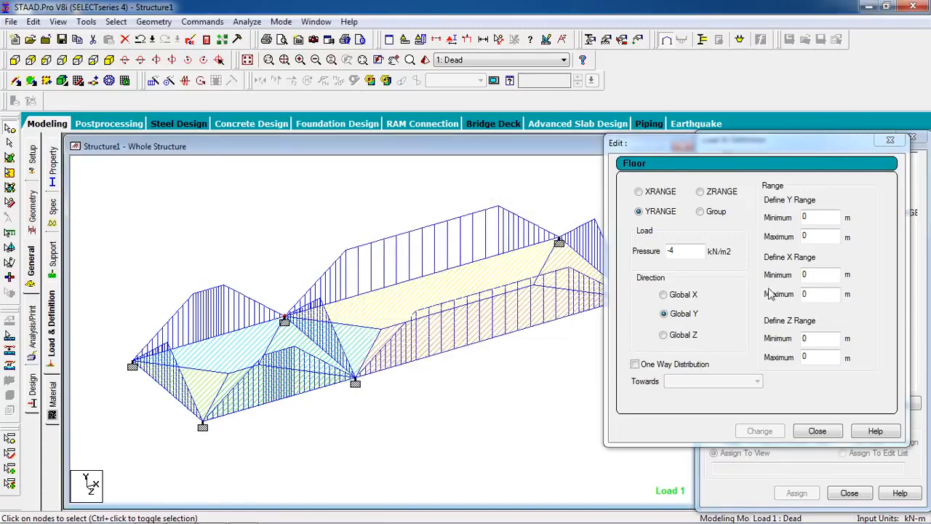
double_click(819, 278)
text(5)
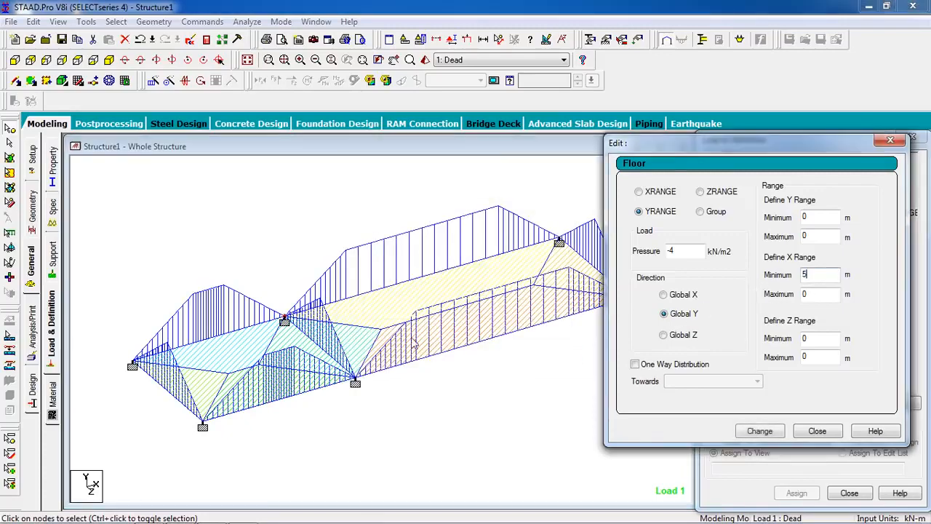
Check the larger panel's far rear corner node and set the second floor load's X range maximum to 14 m
double_click(557, 245)
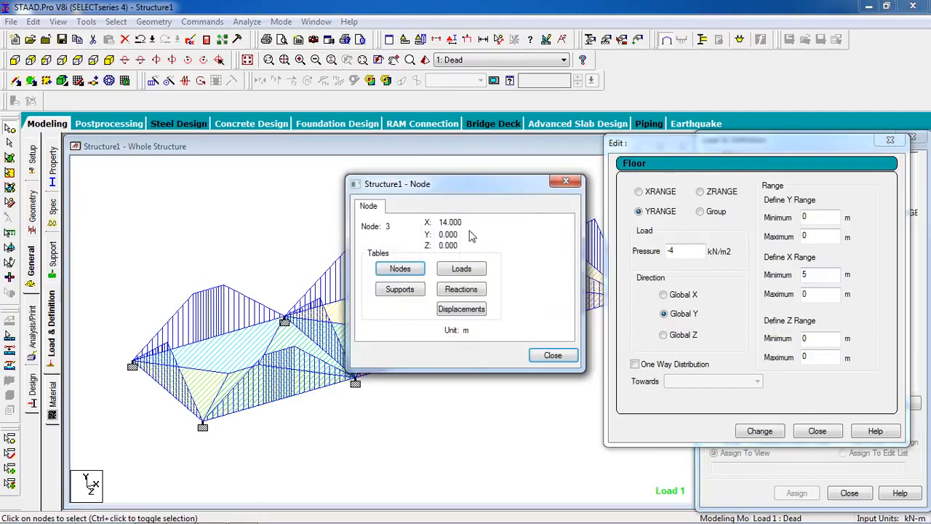
click(553, 356)
double_click(808, 295)
text(1)
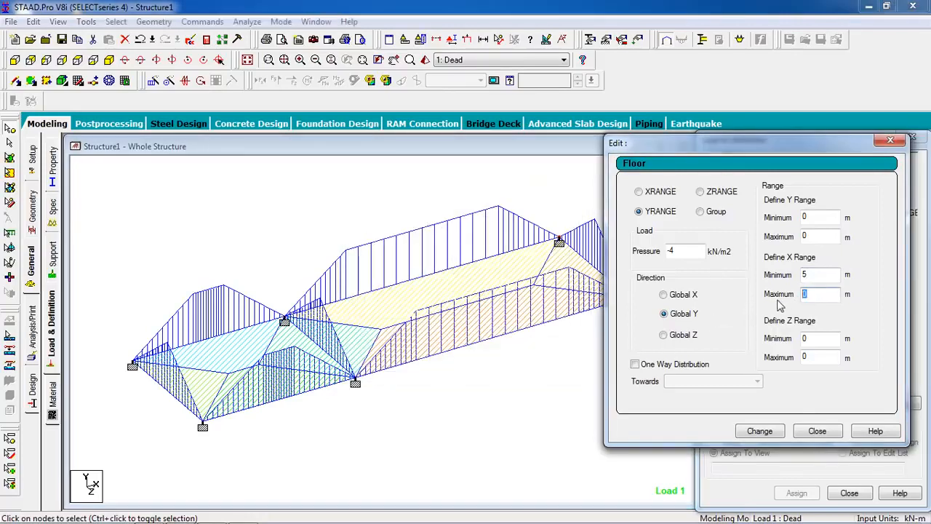
text(4)
Check both nodes of the beam shared by the panels and set the second floor load's Z range maximum to 4 m
double_click(284, 321)
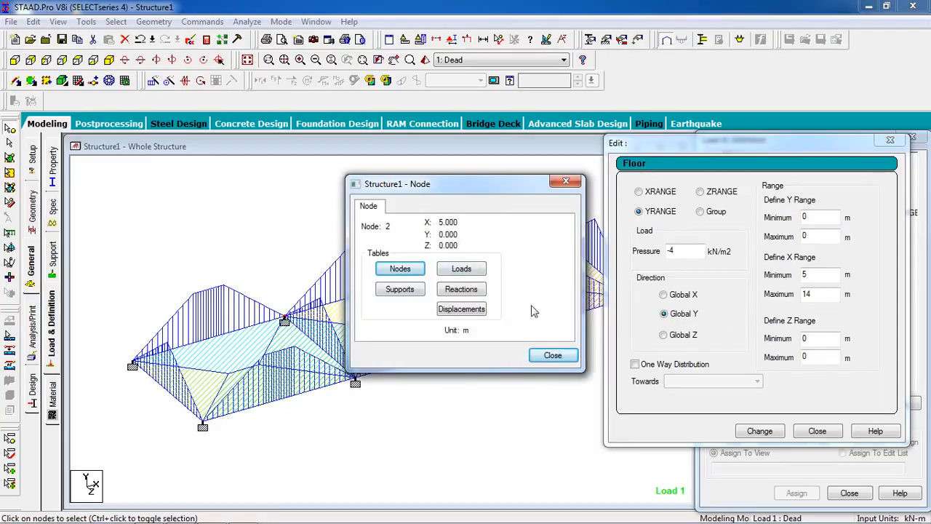
click(553, 357)
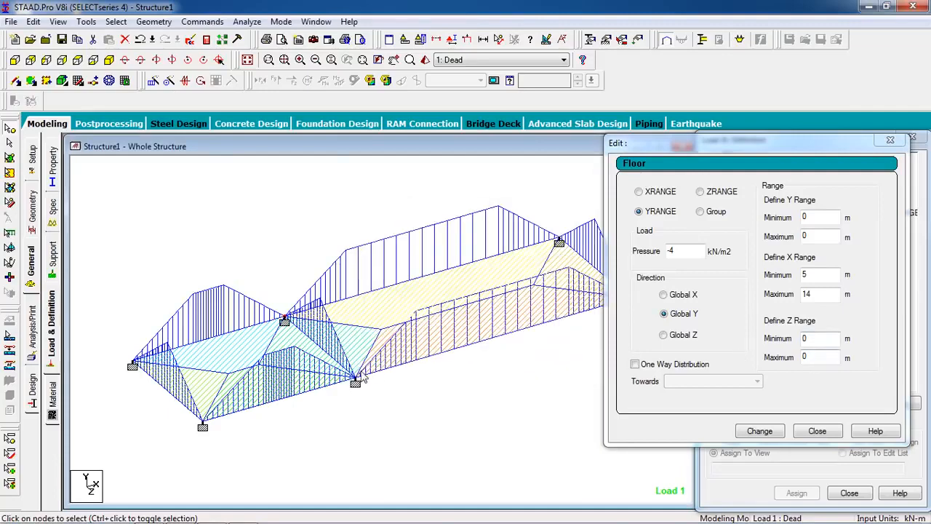
double_click(357, 380)
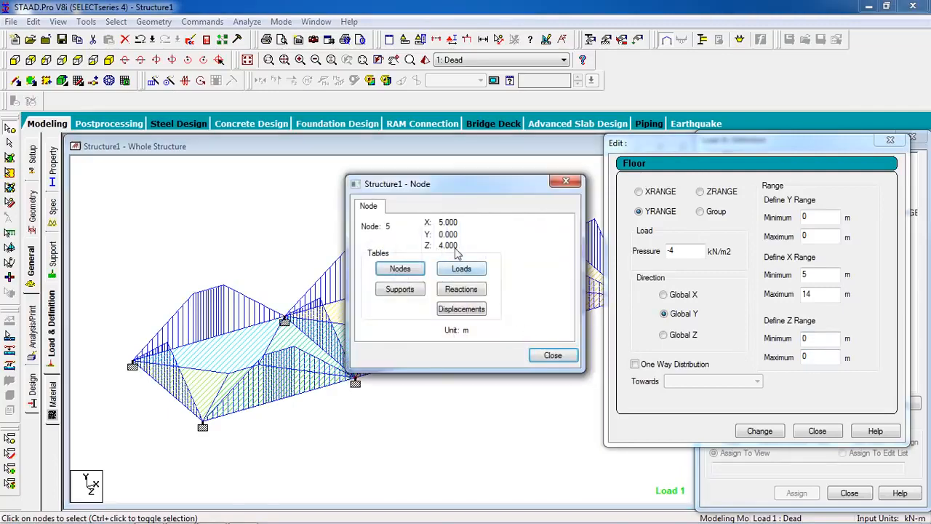
click(546, 358)
double_click(808, 357)
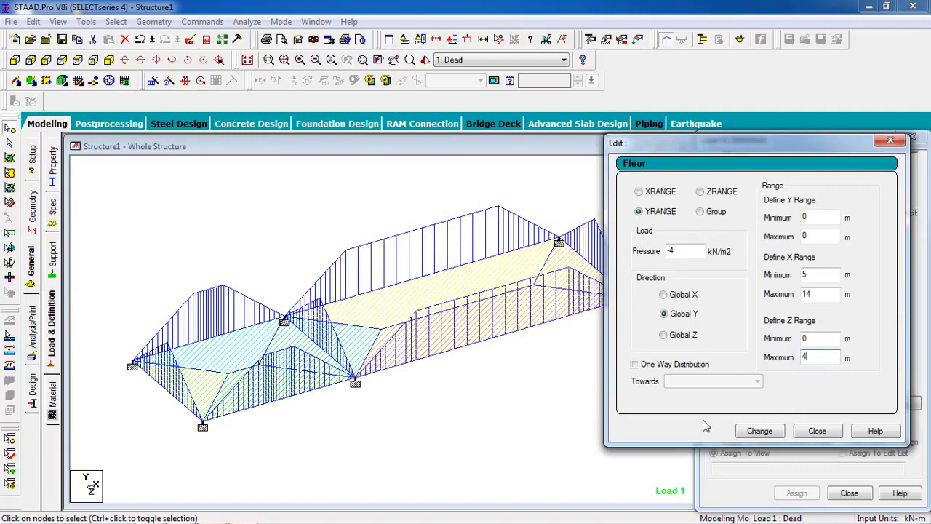
Apply one-way distribution towards Default (Longer Direction) to the second floor load, consulting the AutoCAD slab drawing, and display both floor loads in turn
click(636, 365)
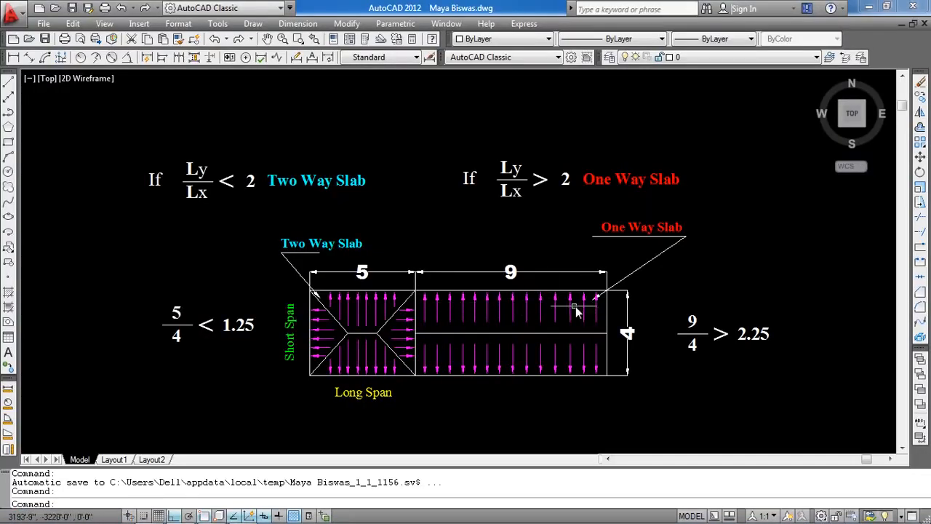
click(242, 514)
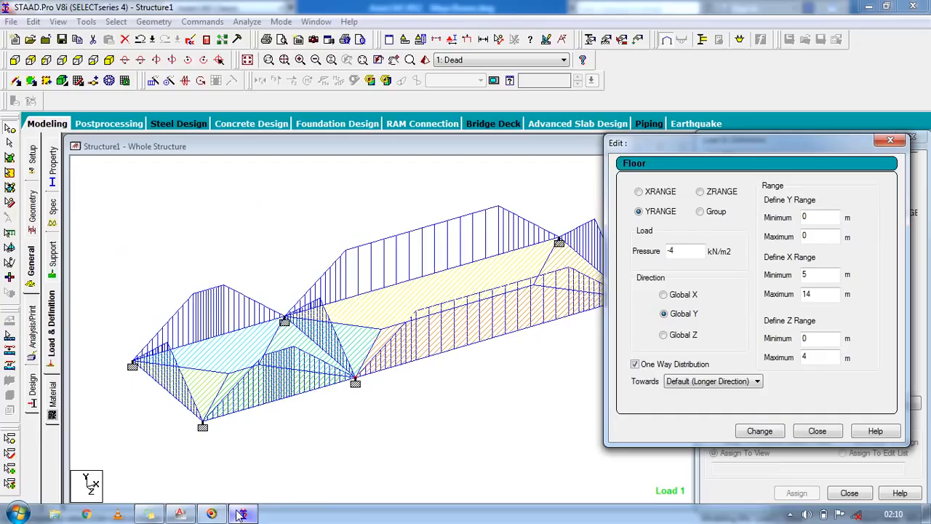
click(758, 432)
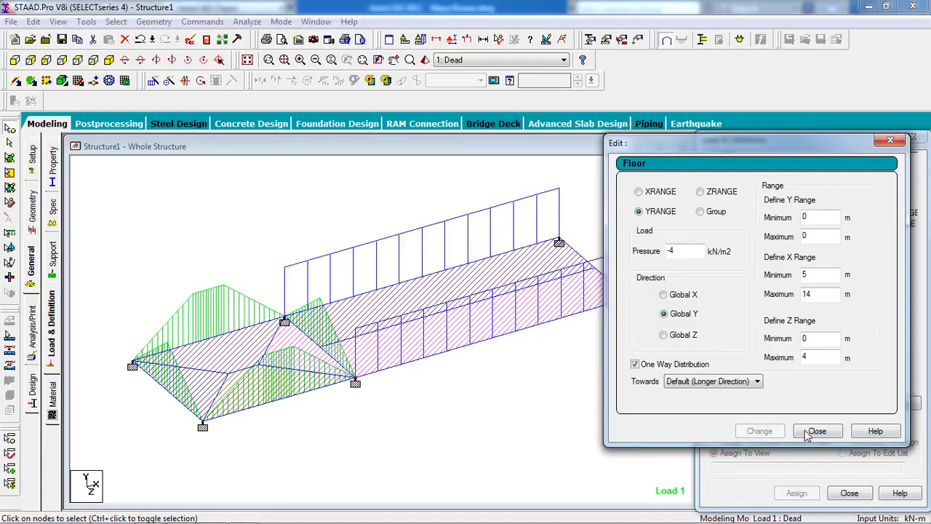
click(816, 431)
click(833, 215)
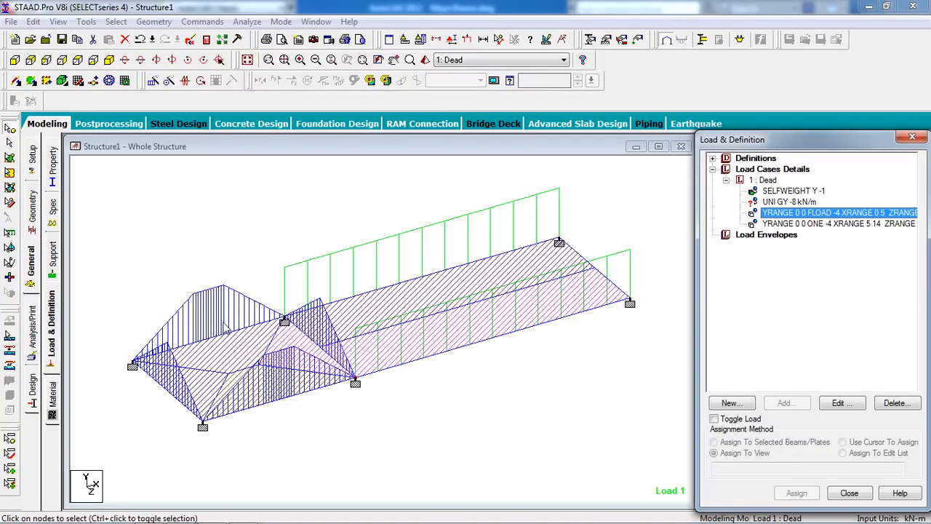
click(853, 224)
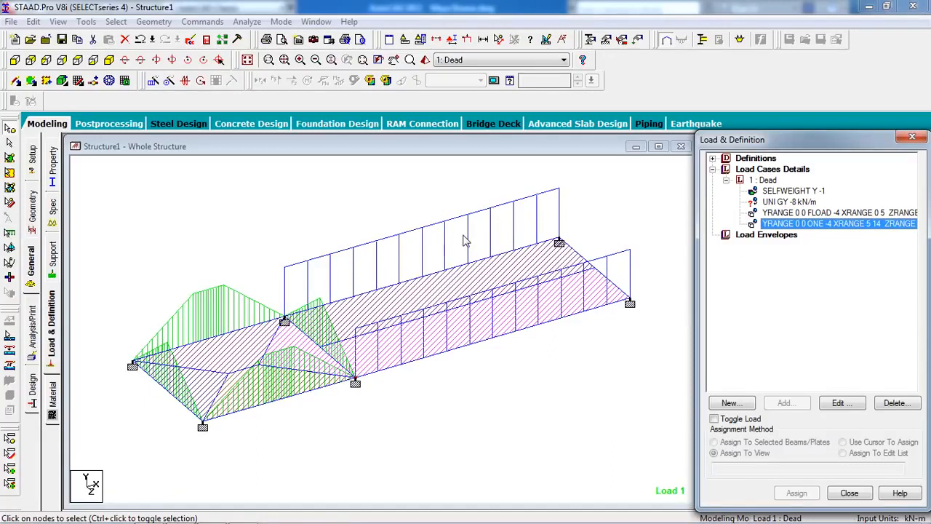
Assign the -8 kN/m uniform load to all beams of the frame using Assign To Selected Beams, and display each floor load
click(768, 202)
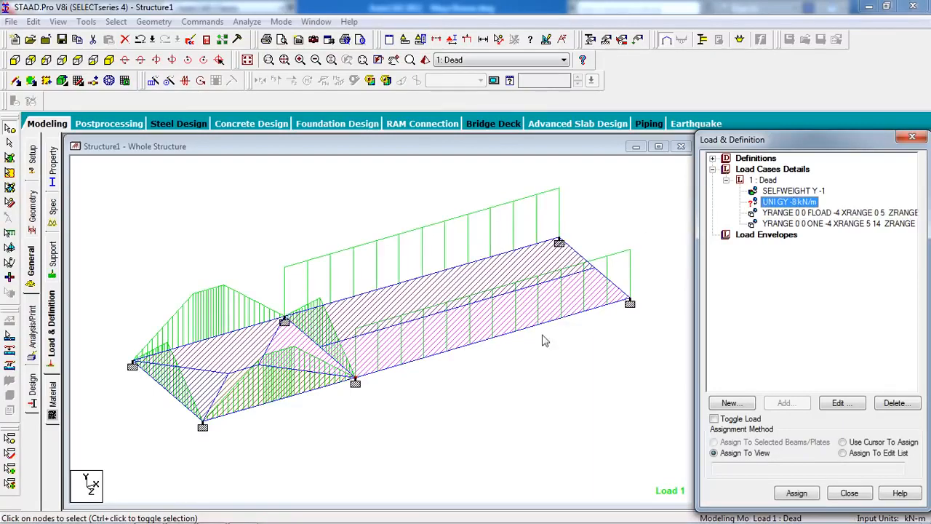
click(9, 144)
scroll(268, 246, down, 1)
drag(670, 208, 185, 437)
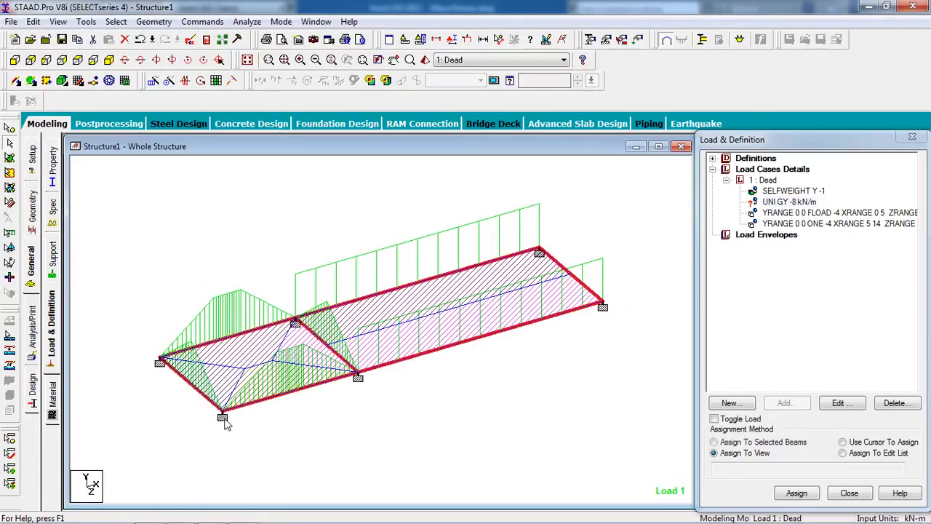
click(723, 440)
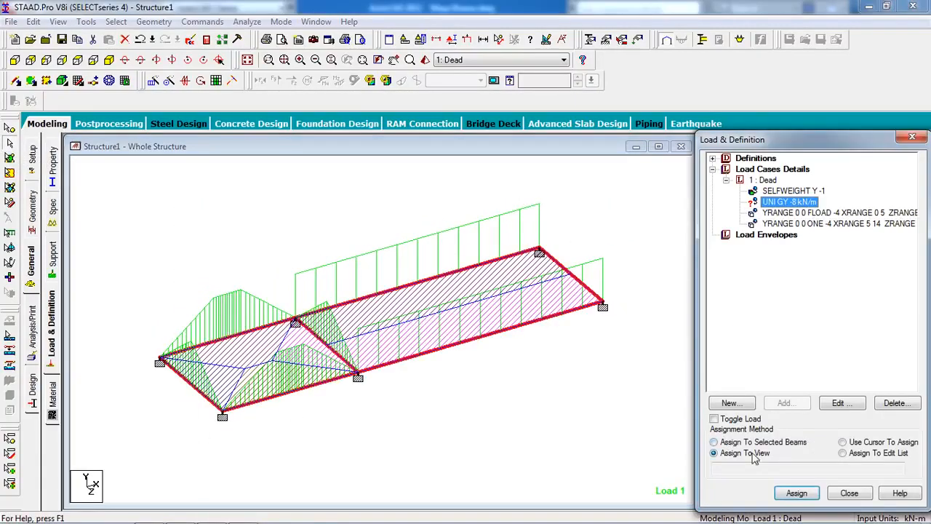
click(751, 446)
click(797, 492)
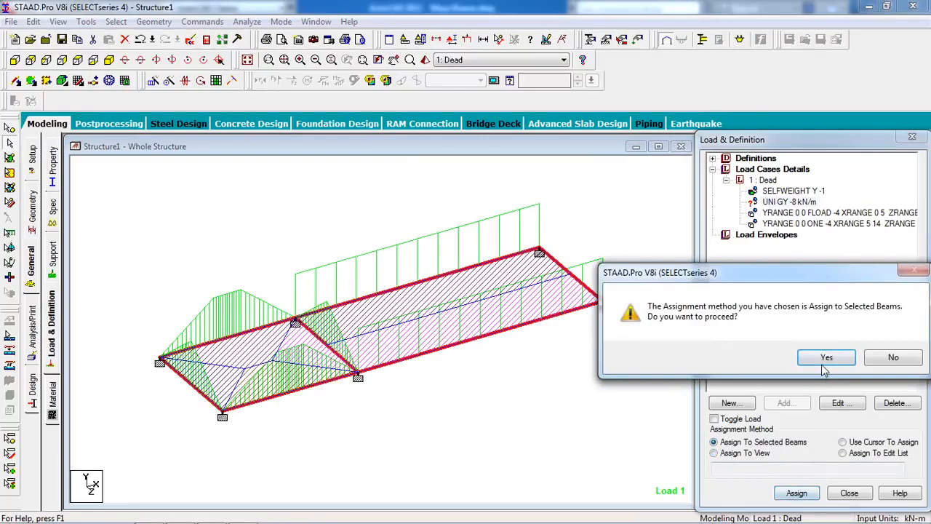
click(816, 368)
click(616, 373)
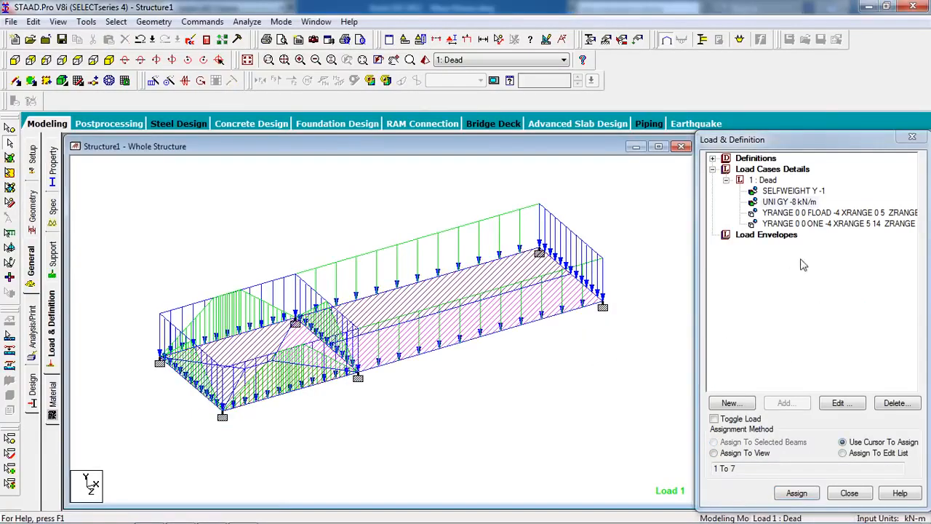
click(820, 215)
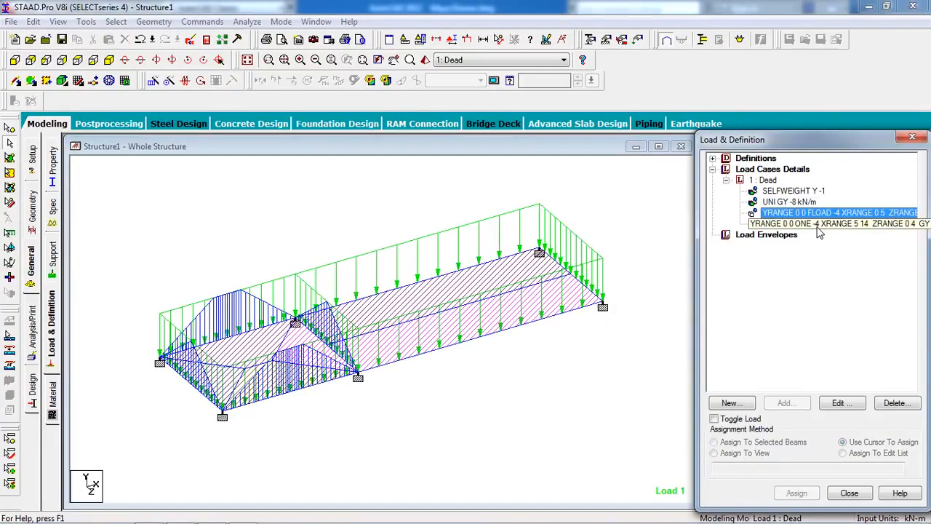
click(817, 225)
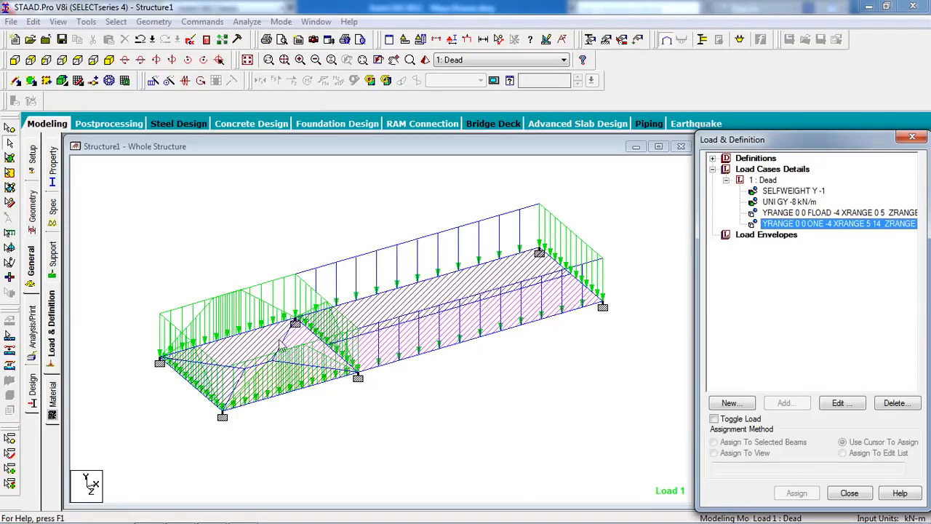
Open the concrete design settings and set the current design code to BS 8007
click(34, 399)
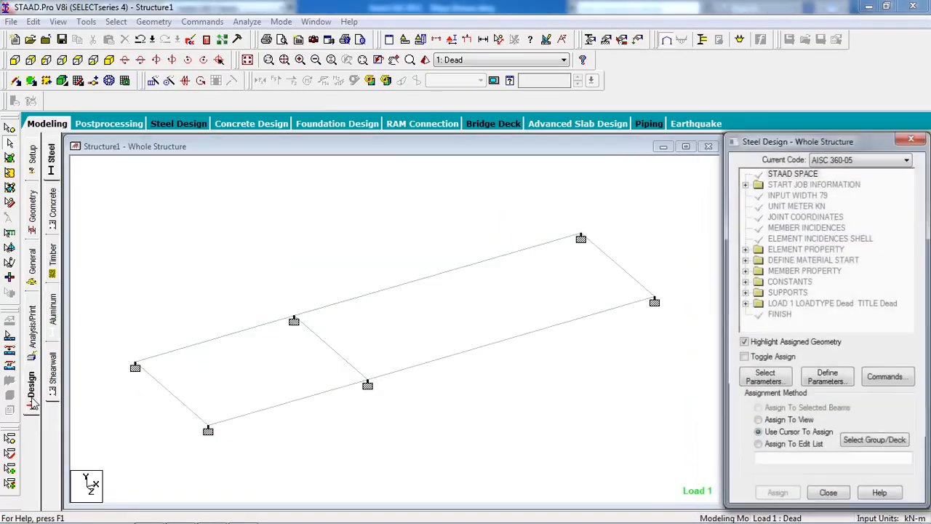
click(51, 211)
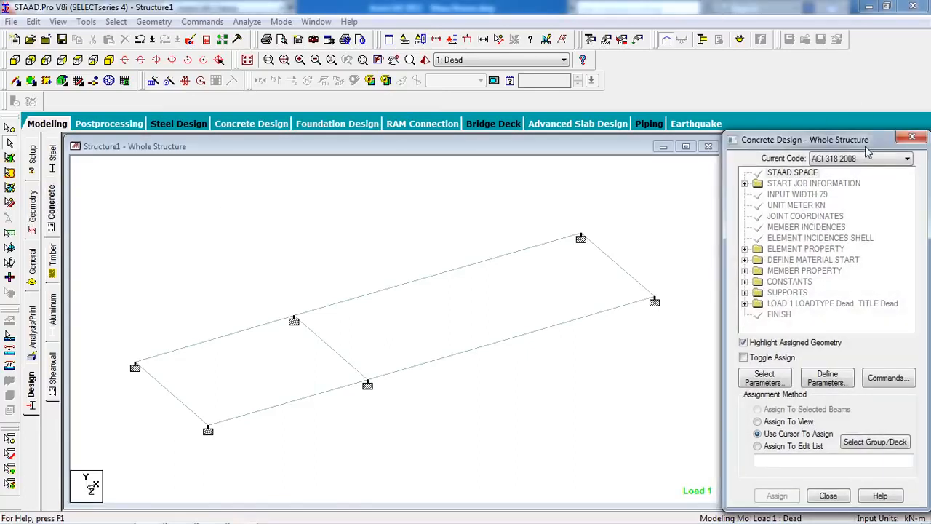
click(865, 159)
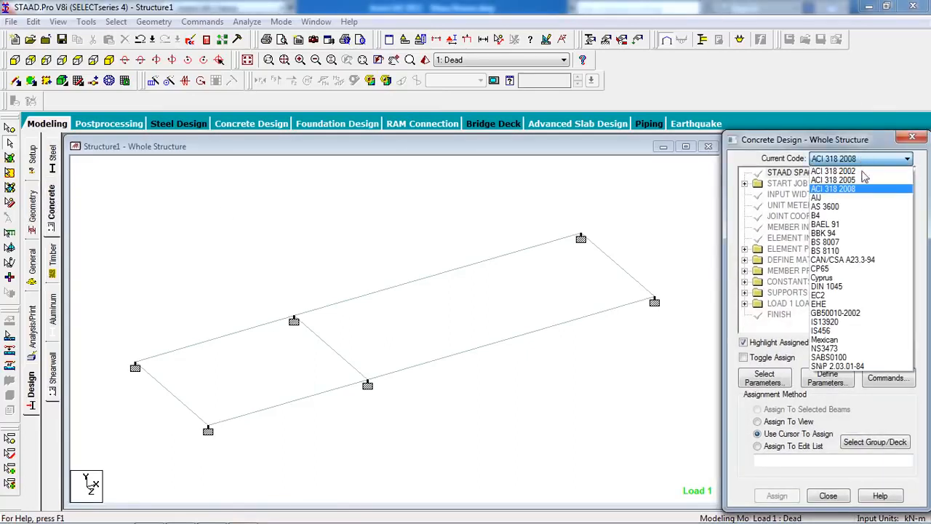
click(864, 246)
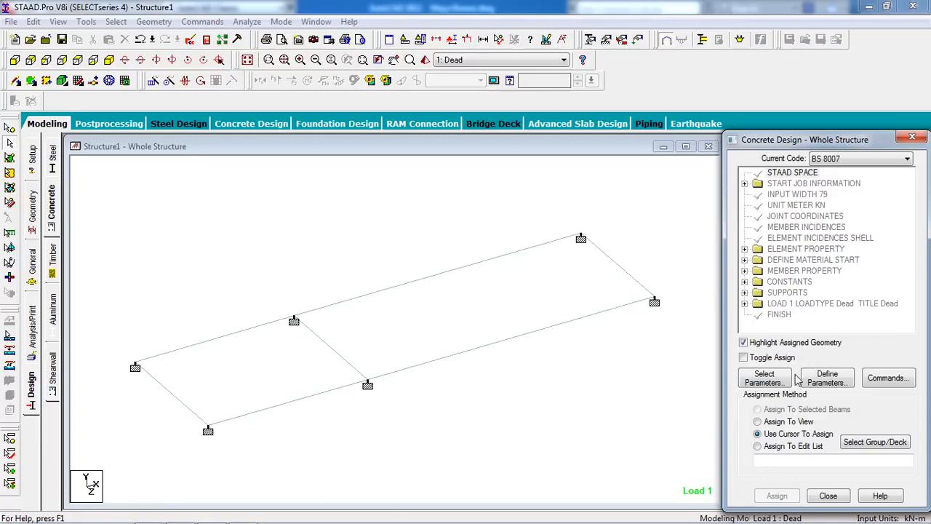
Limit the selected design parameters to Clear, Fc and Fymain, and decline the auto save
click(779, 383)
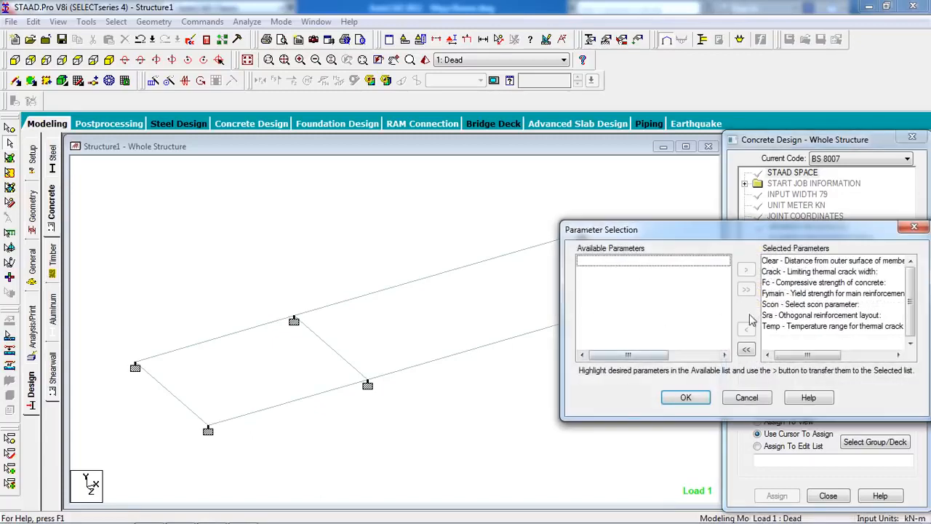
click(747, 350)
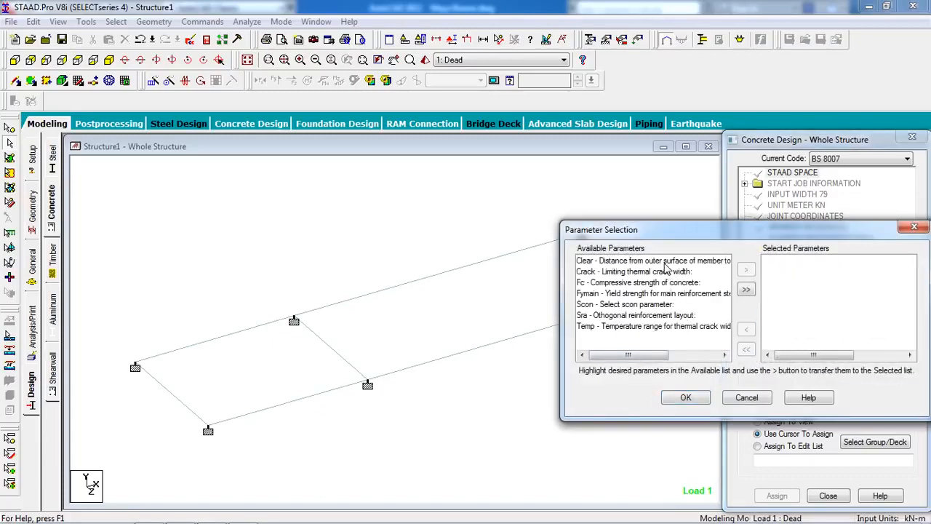
click(665, 264)
click(746, 269)
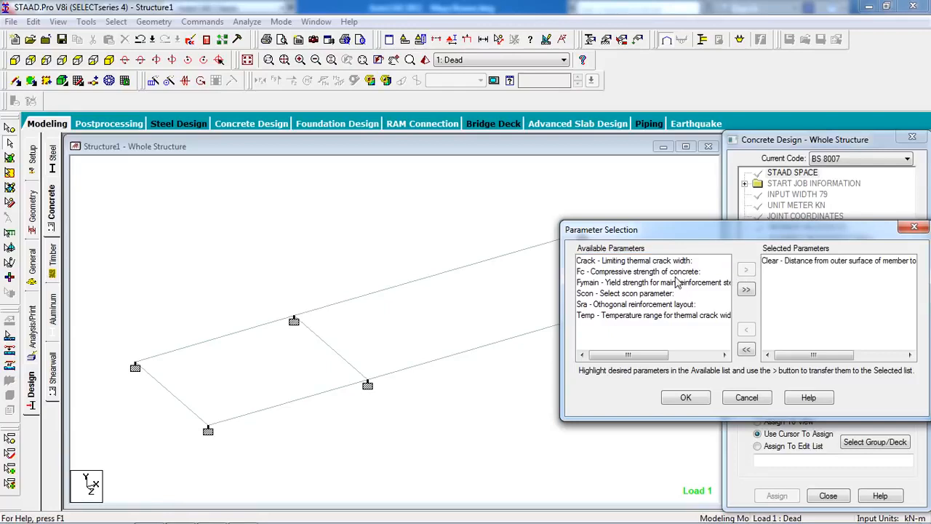
click(677, 275)
click(745, 270)
click(706, 273)
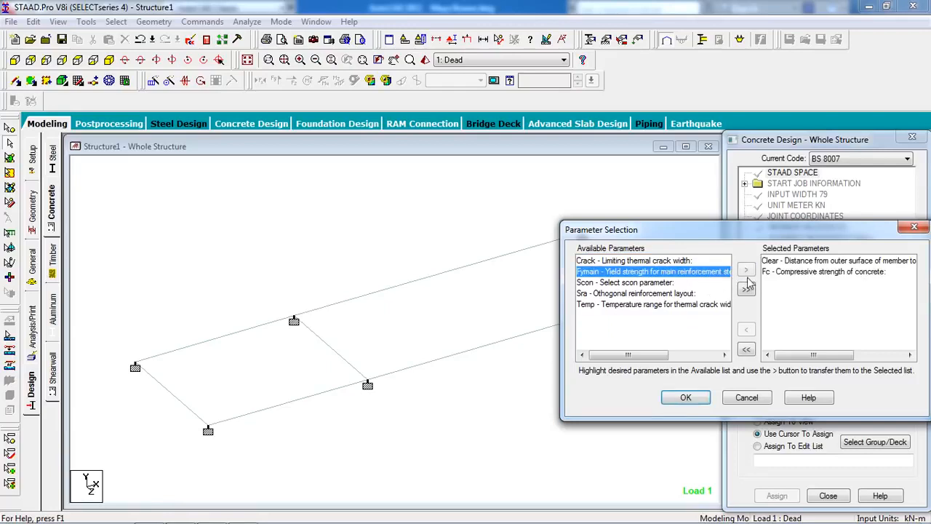
click(745, 270)
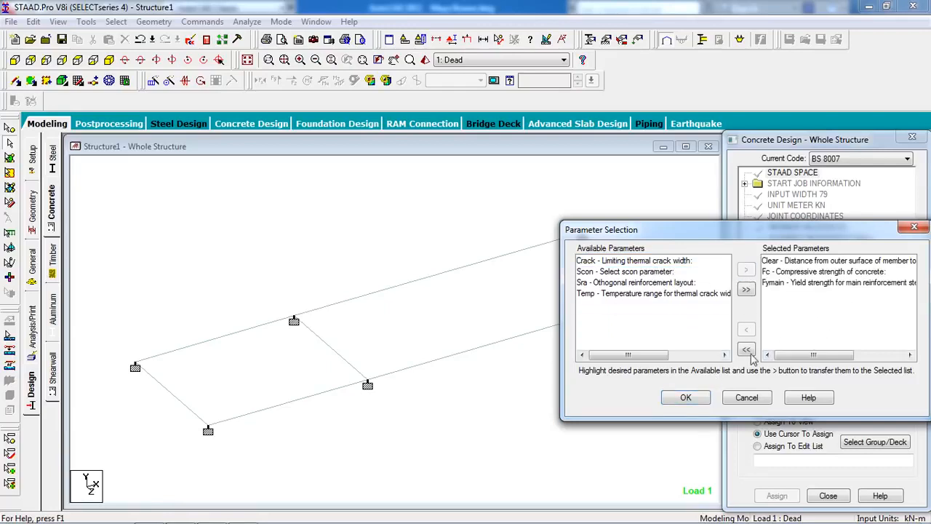
click(685, 397)
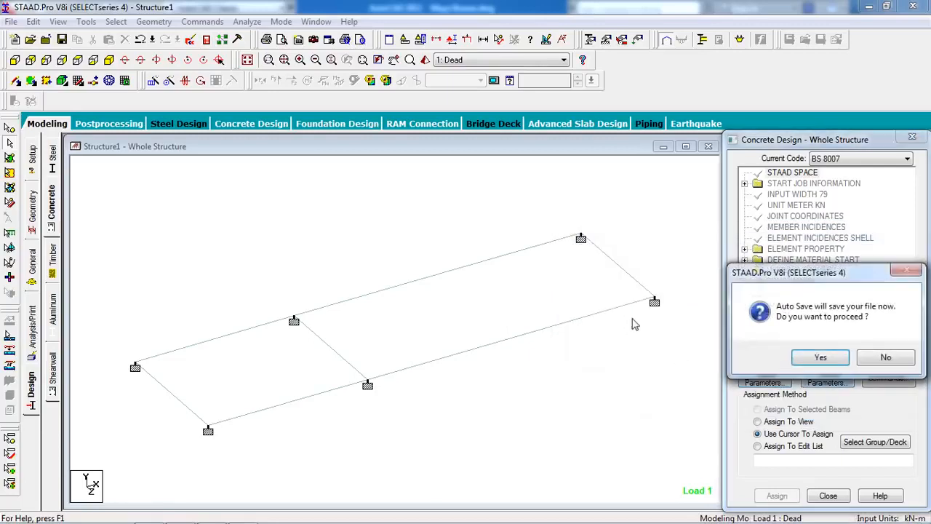
click(875, 357)
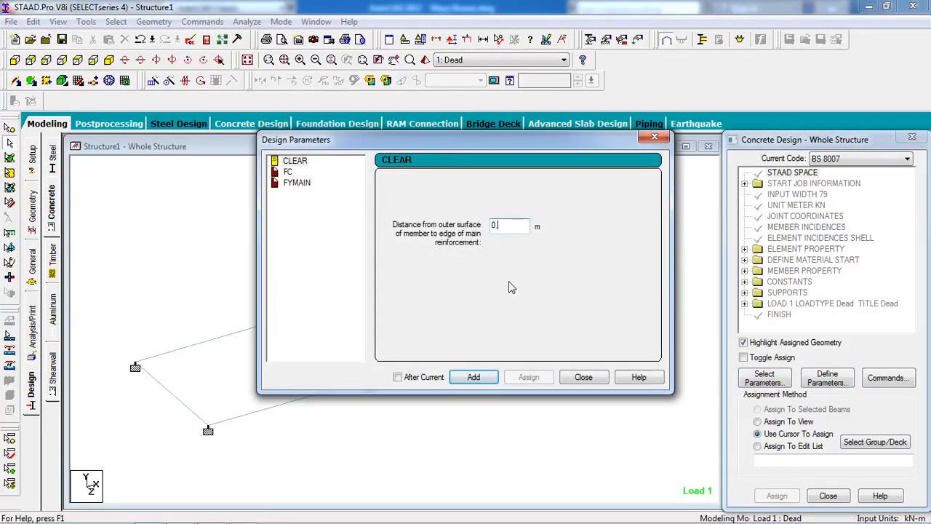
Add the CLEAR parameter at 0.025 m and the FC concrete compressive strength at 20000 kN/m2
text(025)
click(470, 379)
click(289, 172)
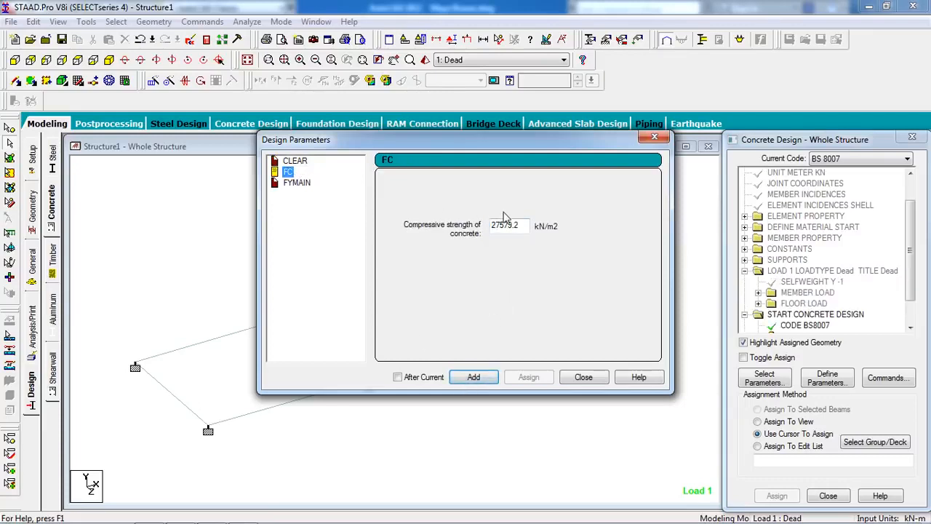
double_click(524, 229)
text(2000)
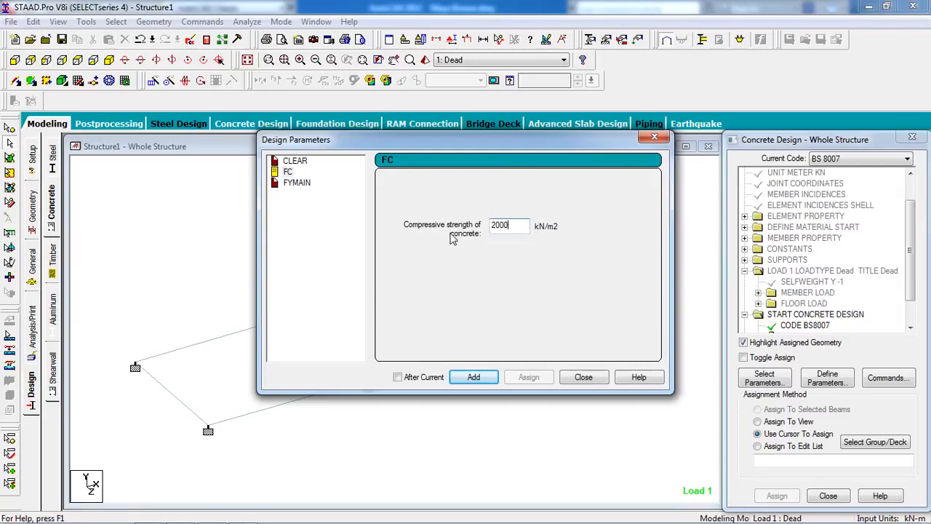
key(BackSpace)
key(BackSpace)
key(BackSpace)
key(BackSpace)
key(BackSpace)
key(BackSpace)
key(BackSpace)
key(BackSpace)
key(BackSpace)
click(482, 377)
click(288, 175)
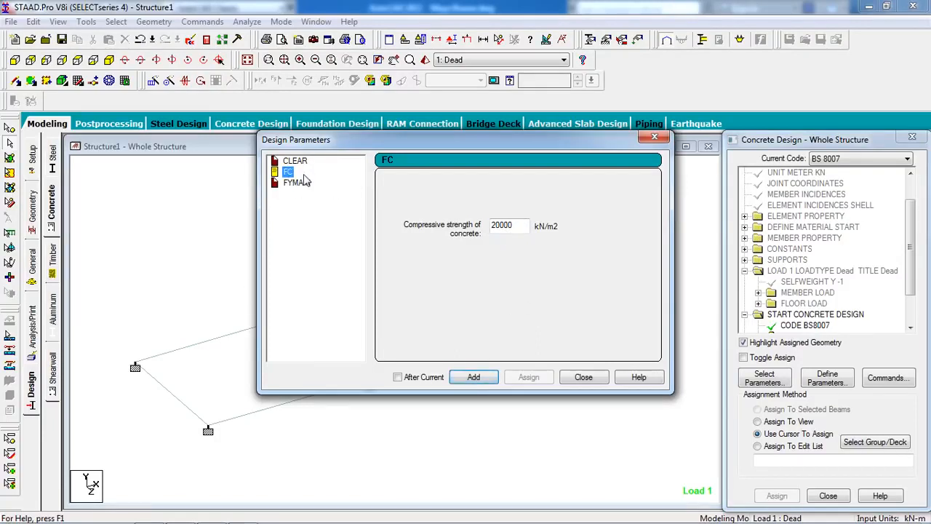
Add the FYMAIN parameter with a main reinforcement yield strength of 415000 kN/m2 and finish defining parameters
click(298, 182)
double_click(495, 226)
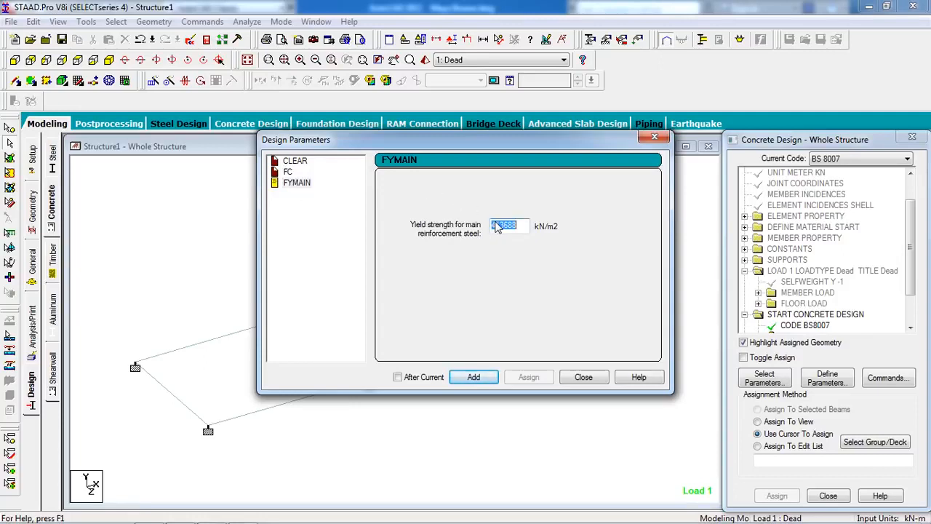
text(4500)
click(473, 377)
click(582, 376)
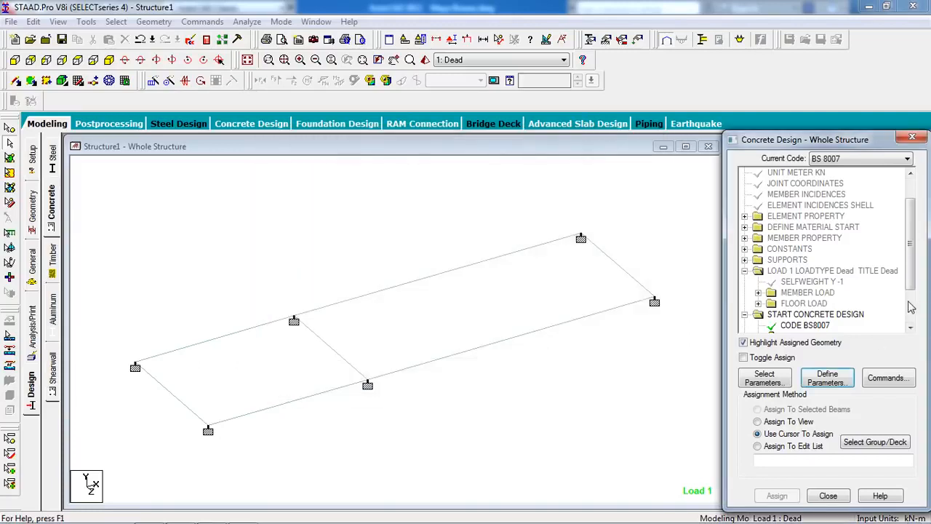
Assign the CLEAR 0.025 and FC 20000 parameters to the whole structure using Assign To View
scroll(912, 307, down, 2)
click(817, 283)
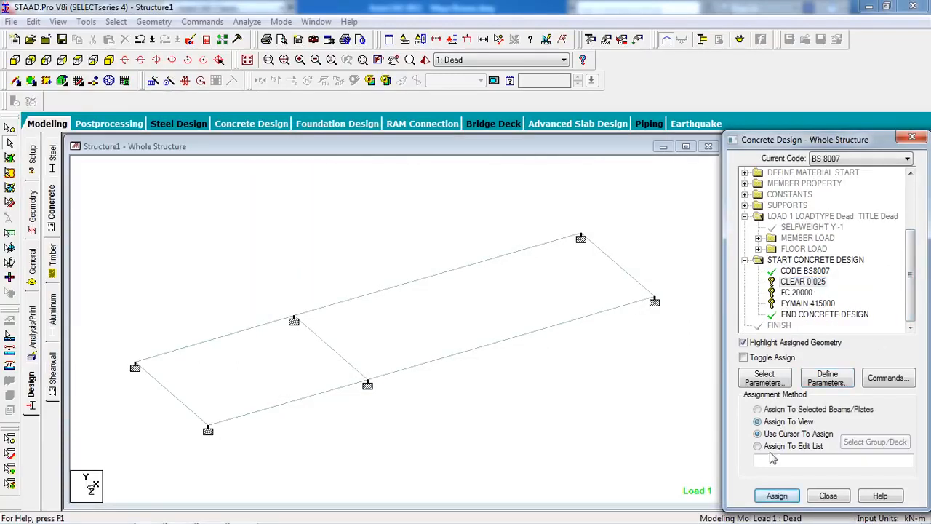
click(776, 495)
click(825, 356)
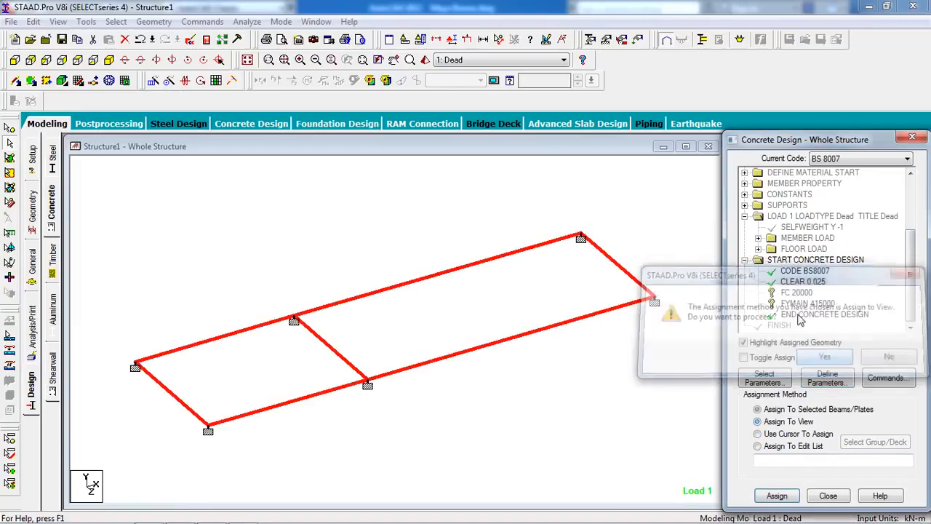
click(797, 291)
click(775, 434)
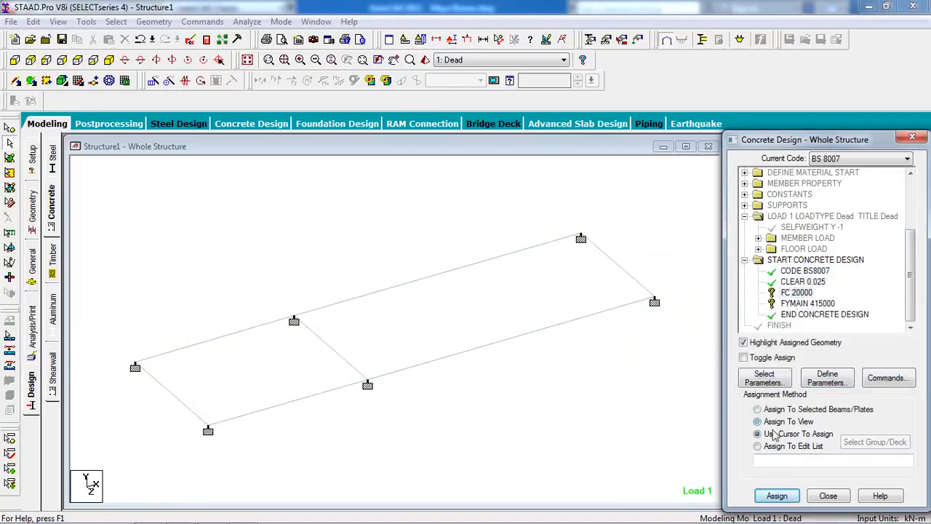
click(773, 495)
click(825, 356)
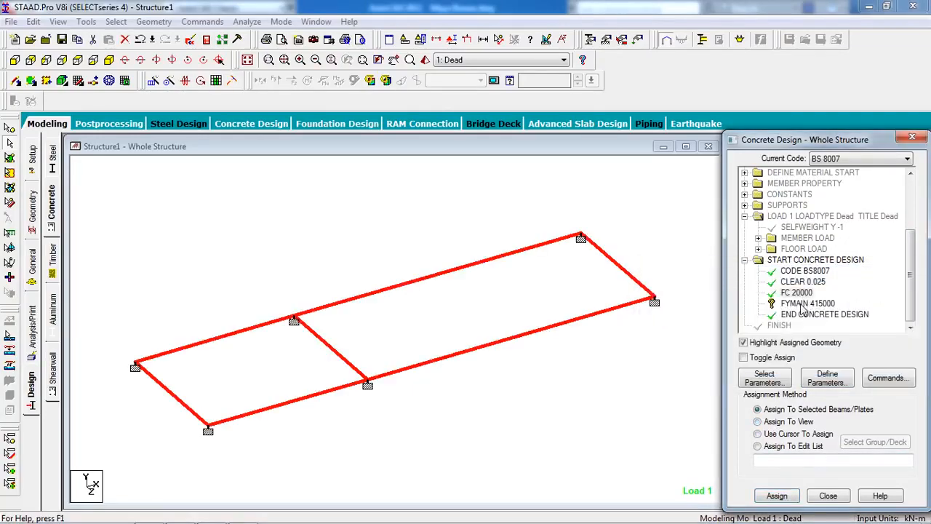
Assign the FYMAIN 415000 parameter to the whole structure using Assign To View
click(803, 303)
click(791, 433)
click(789, 422)
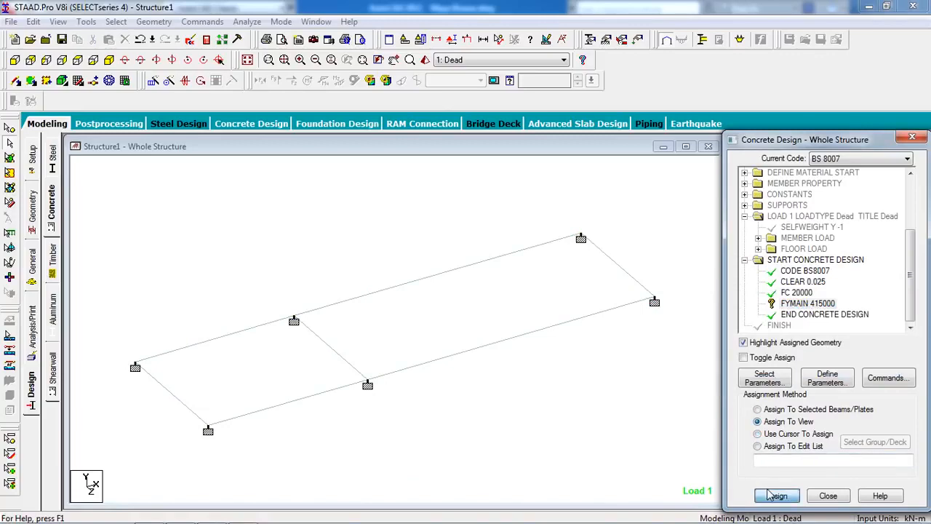
click(773, 496)
click(812, 362)
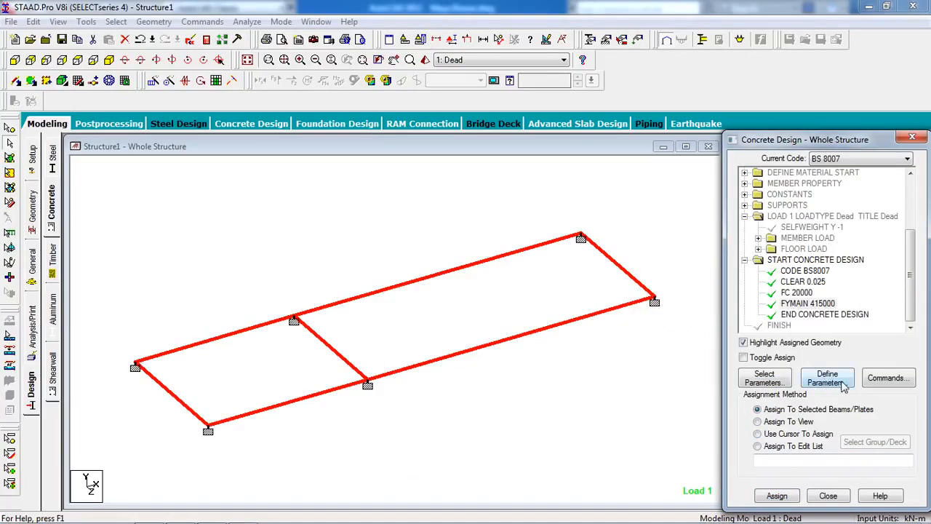
Add the DESIGN BEAM and DESIGN SLAB/ELEMENT commands to the concrete design
click(888, 378)
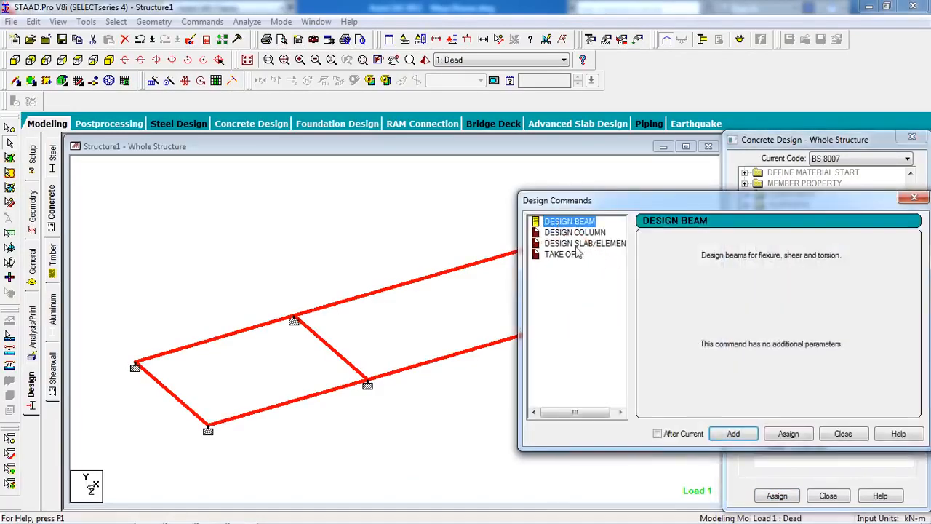
click(733, 435)
click(560, 243)
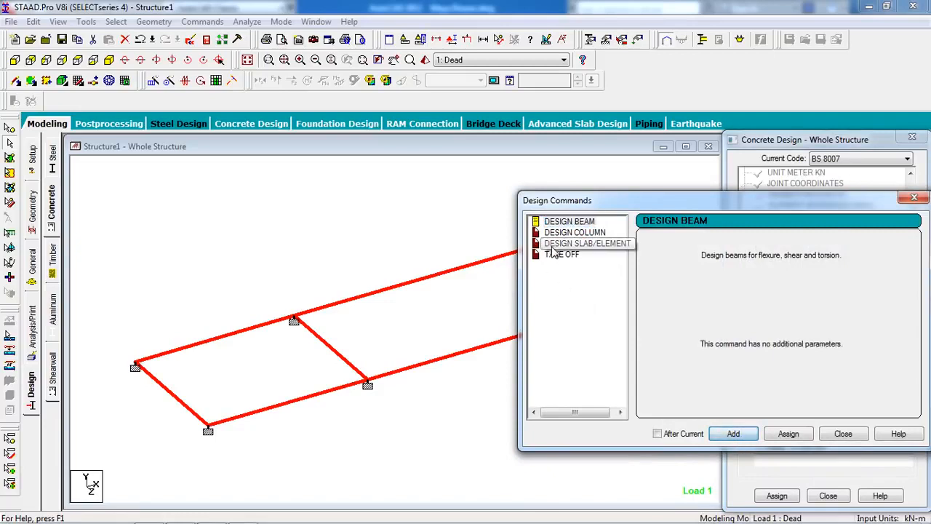
click(733, 434)
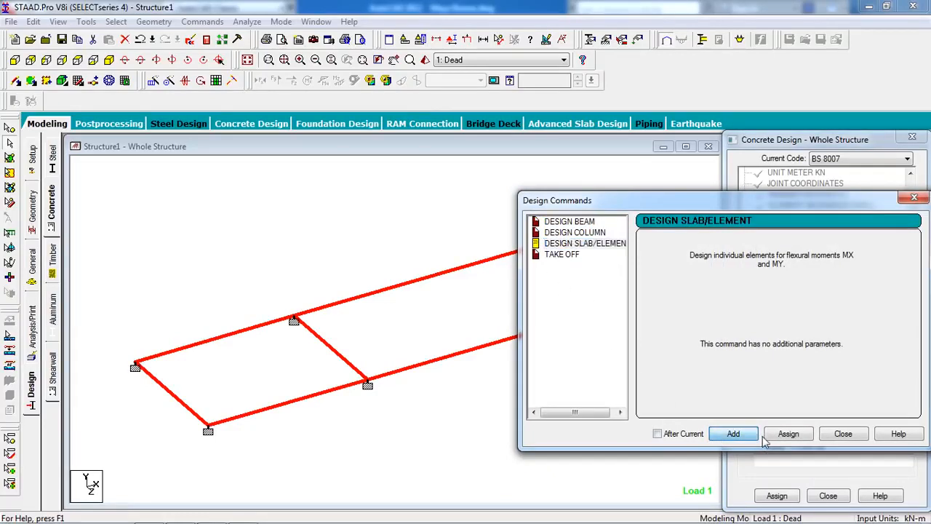
click(842, 433)
Assign the DESIGN BEAM command to all beams of the frame using Assign To Selected Beams
scroll(911, 315, down, 3)
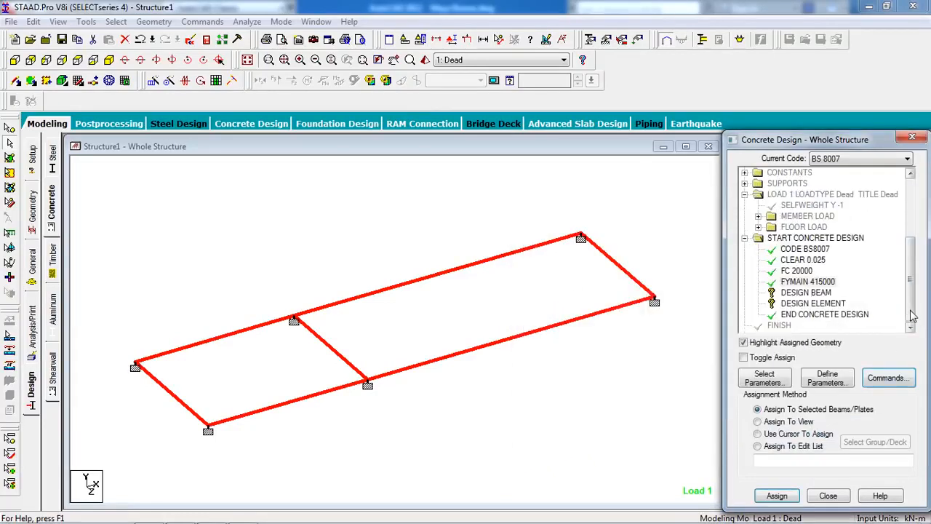
click(806, 291)
click(757, 434)
drag(682, 195, 151, 459)
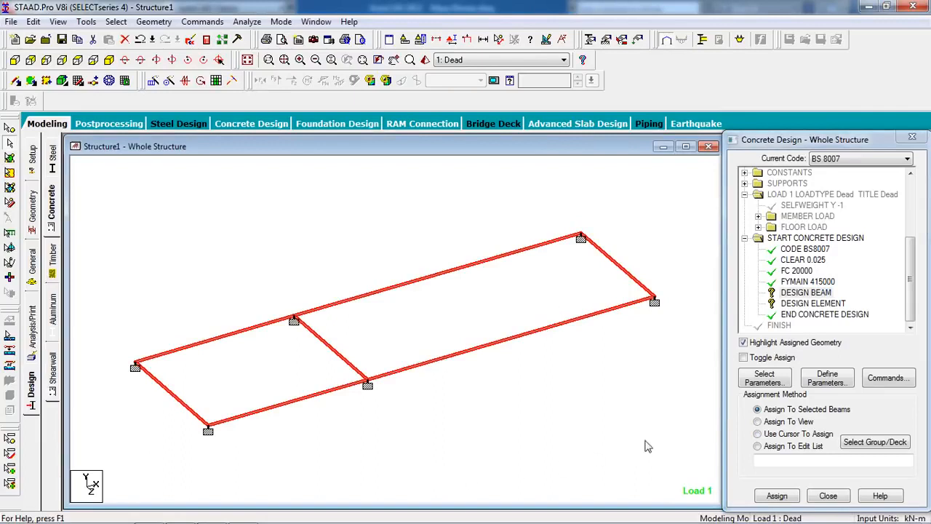
click(778, 495)
click(825, 357)
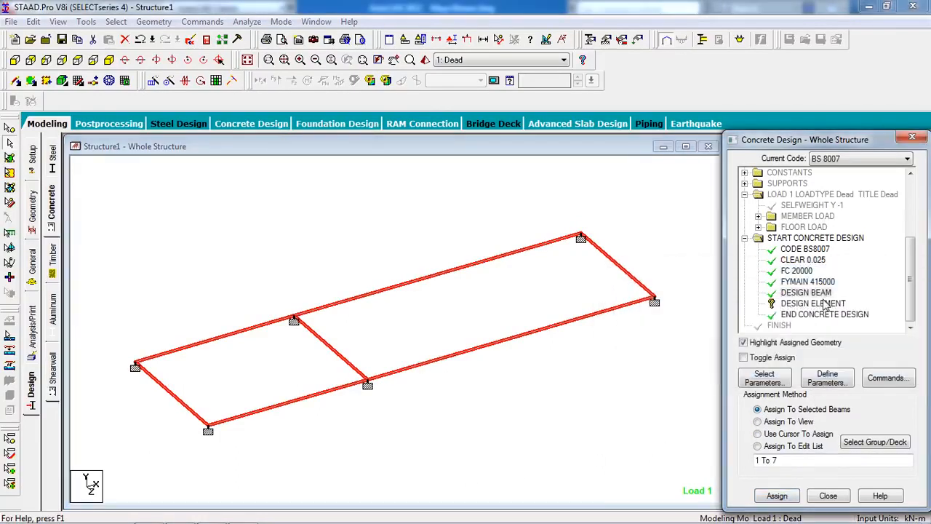
Select all plates with the Plates Cursor and assign the DESIGN ELEMENT command to them
click(815, 304)
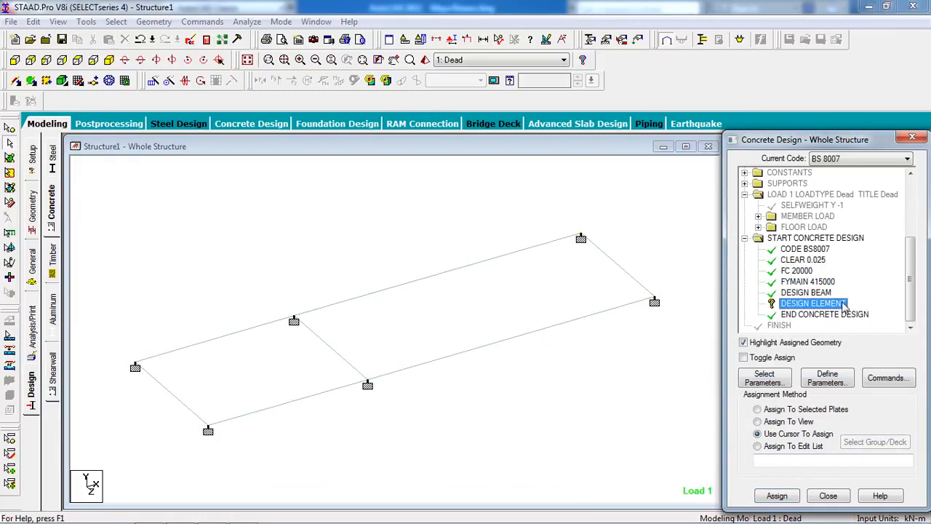
click(10, 157)
drag(706, 198, 116, 478)
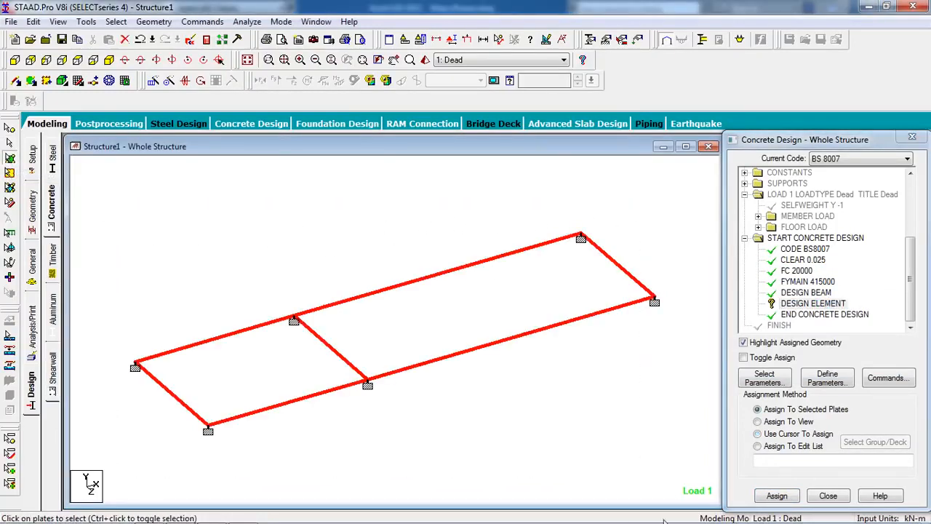
click(791, 496)
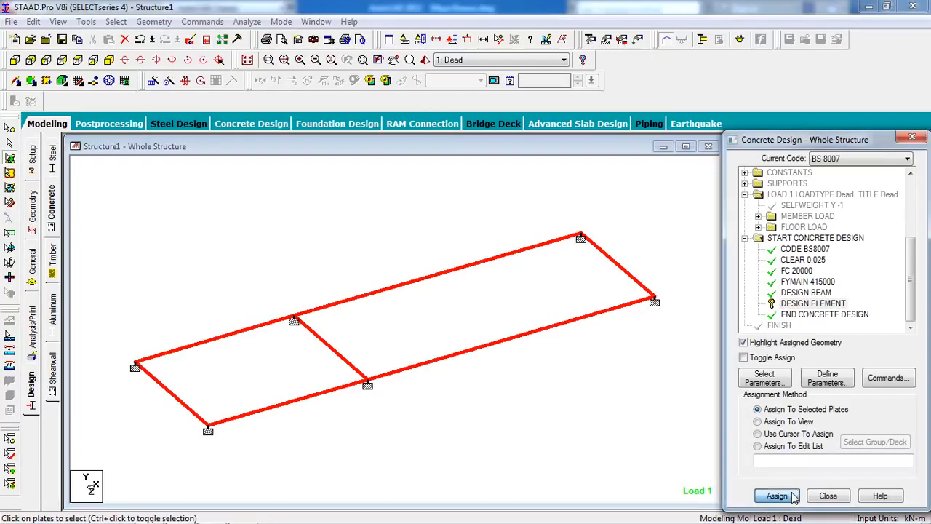
click(828, 359)
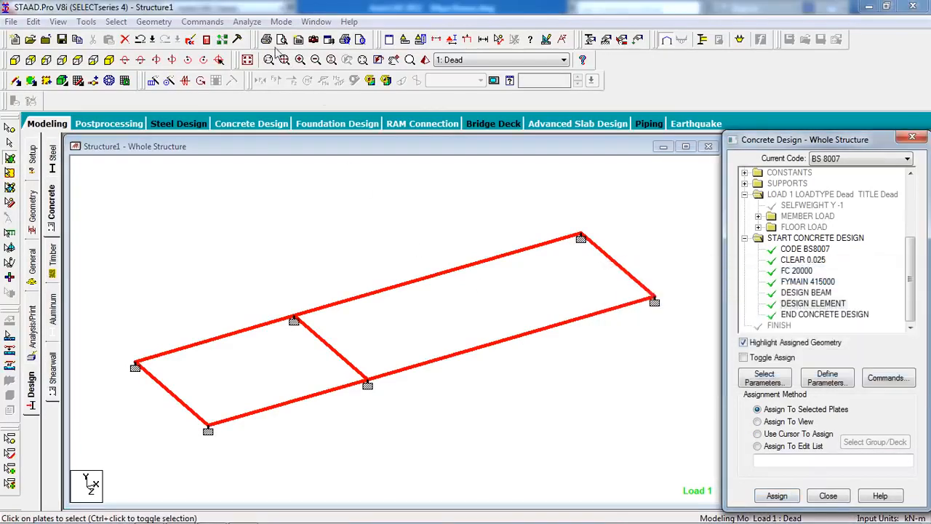
Add a Perform Analysis command with the No Print option
click(214, 22)
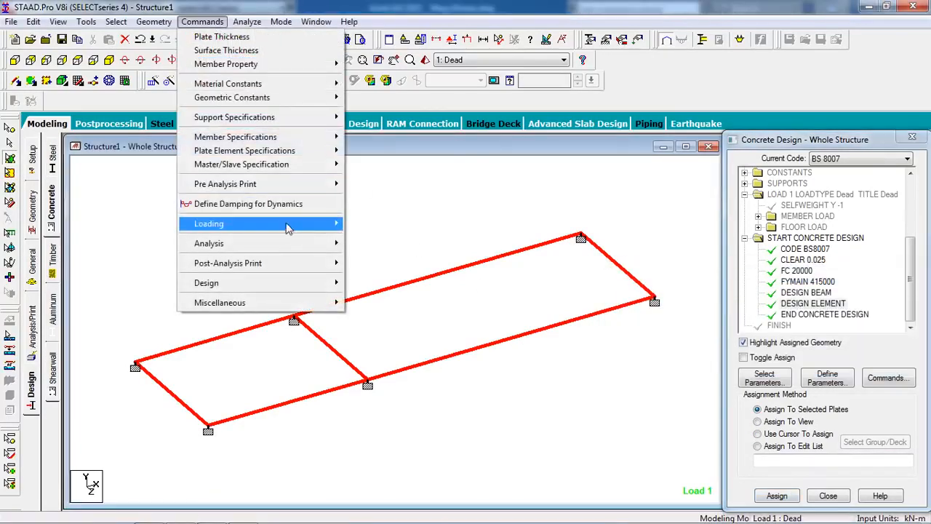
mouse_move(301, 244)
click(354, 248)
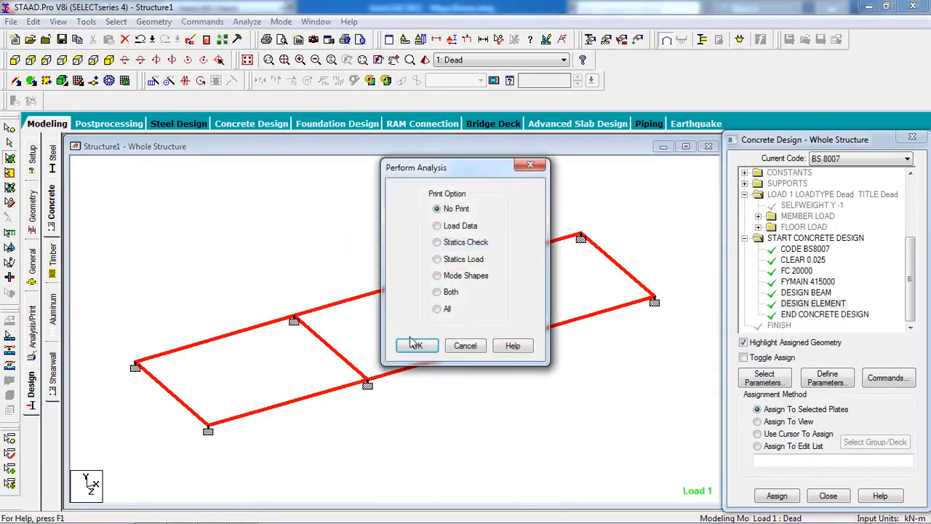
click(417, 346)
Run the analysis and design, saving the modified structure, and open the output file
click(247, 22)
click(268, 37)
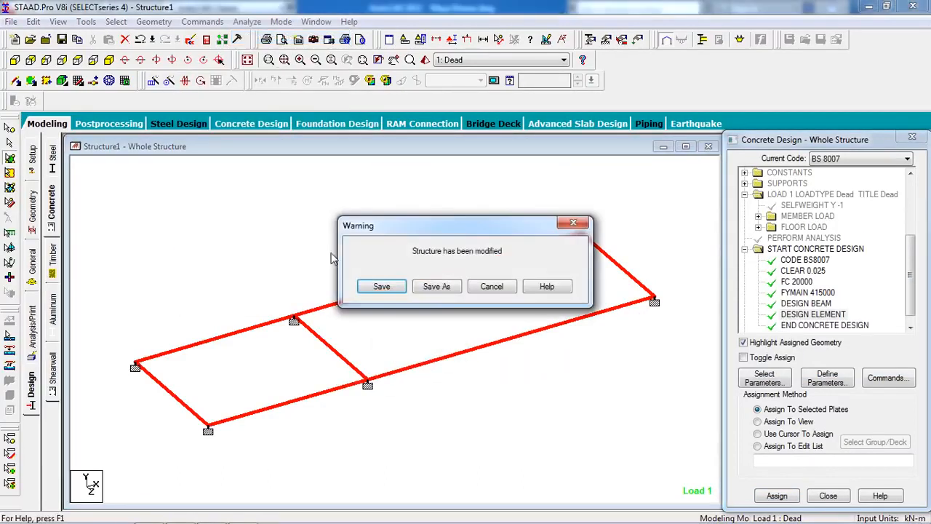
click(382, 288)
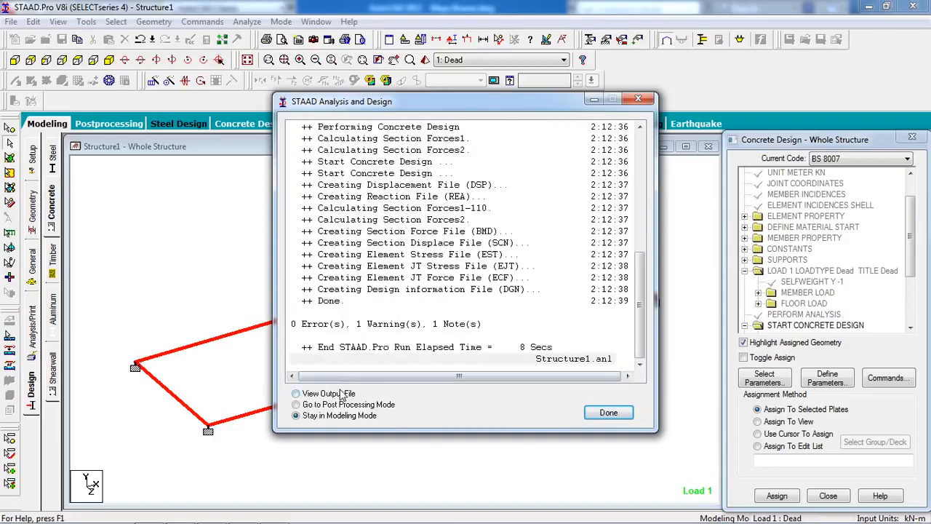
click(338, 396)
click(615, 413)
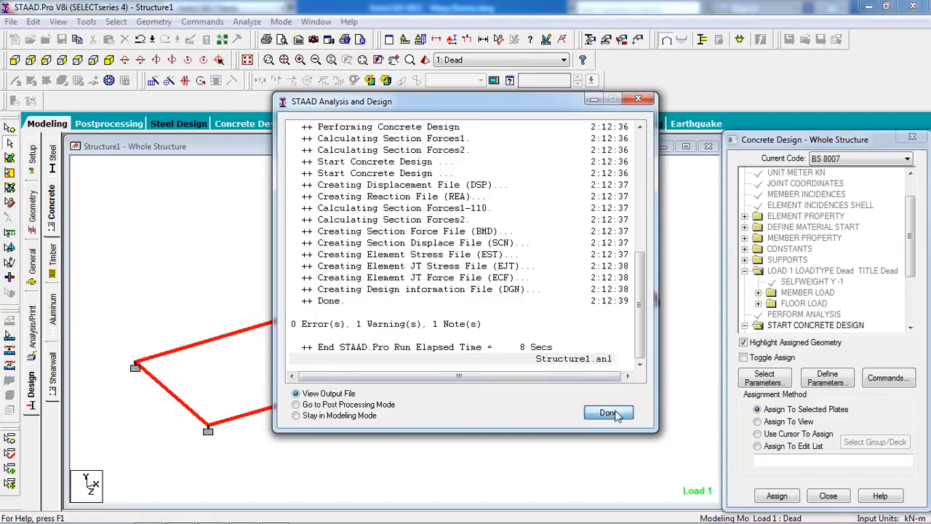
Review the warning and the note about floor and one-way loads in the output file
click(93, 114)
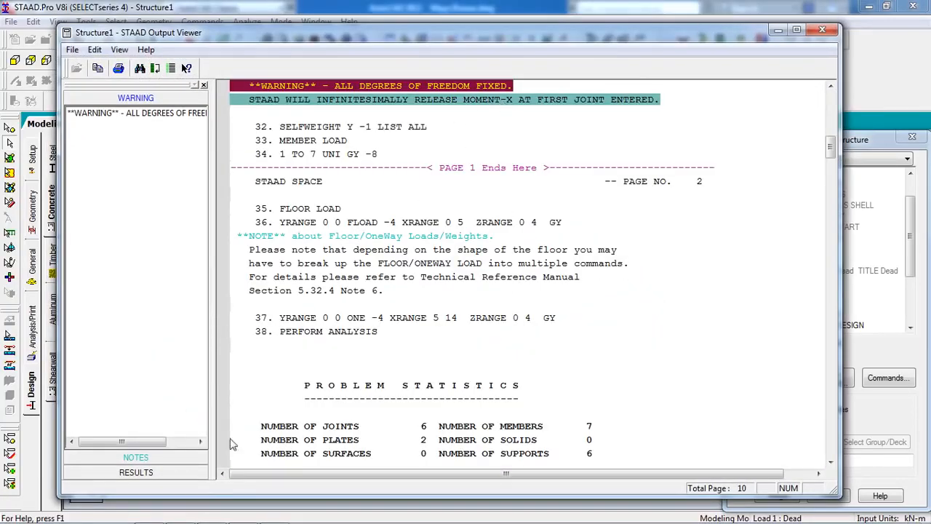
click(148, 457)
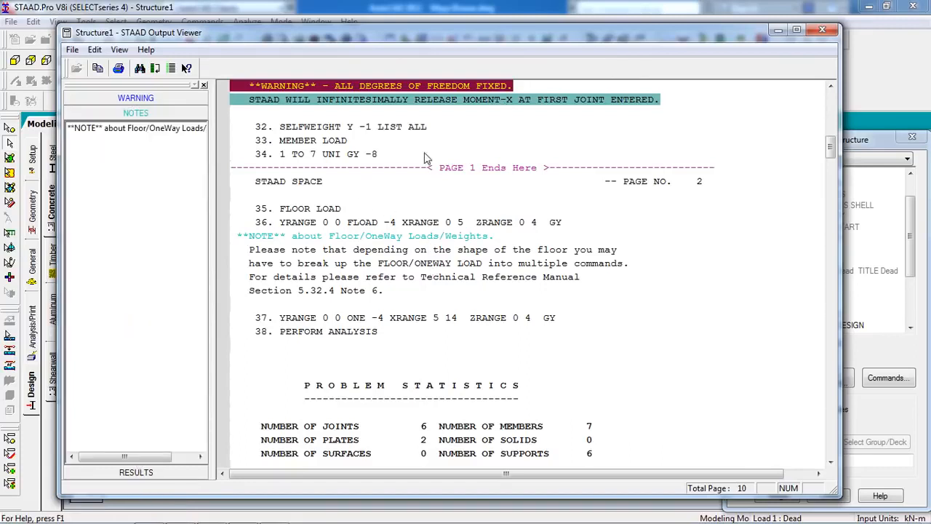
click(136, 129)
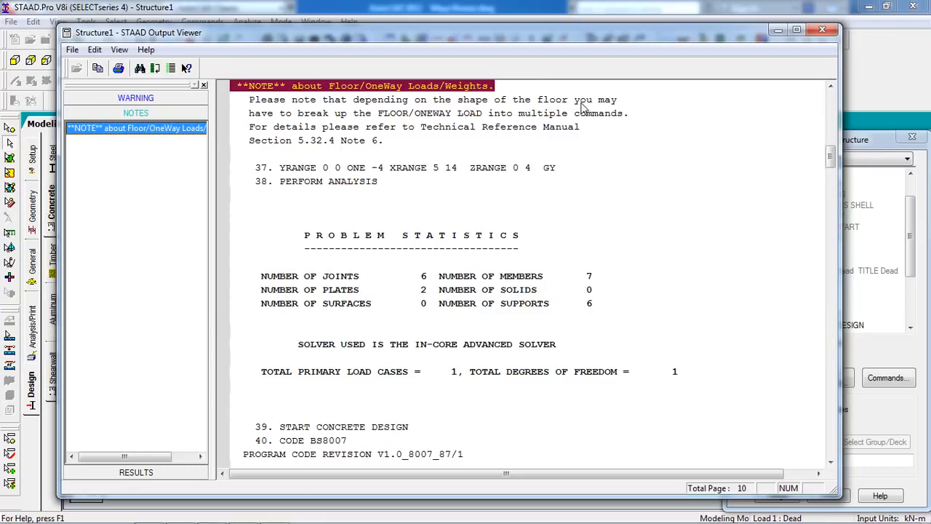
Examine the concrete design results for the beams and for elements 8 and 9, then close the output file
click(175, 479)
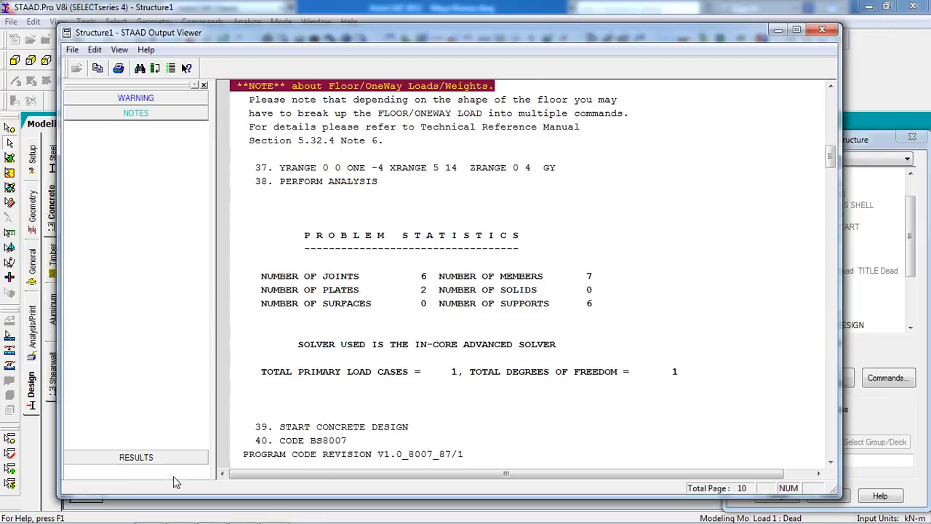
click(129, 146)
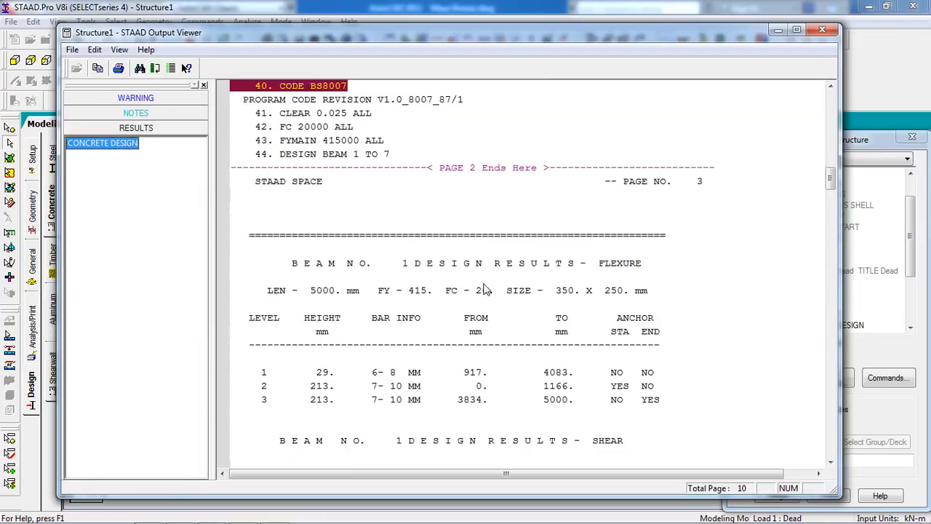
scroll(486, 306, down, 15)
scroll(486, 330, down, 15)
scroll(486, 333, down, 8)
scroll(486, 333, up, 12)
click(486, 335)
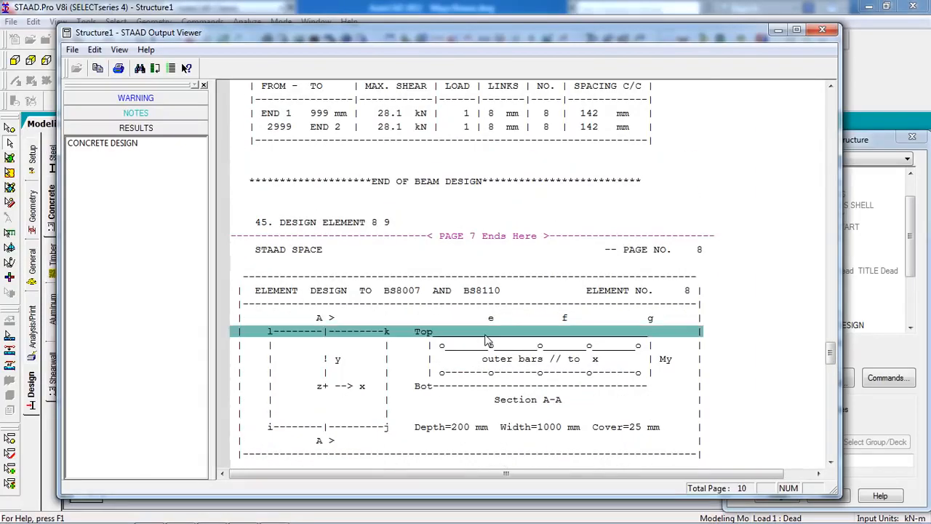
scroll(486, 339, down, 20)
click(474, 239)
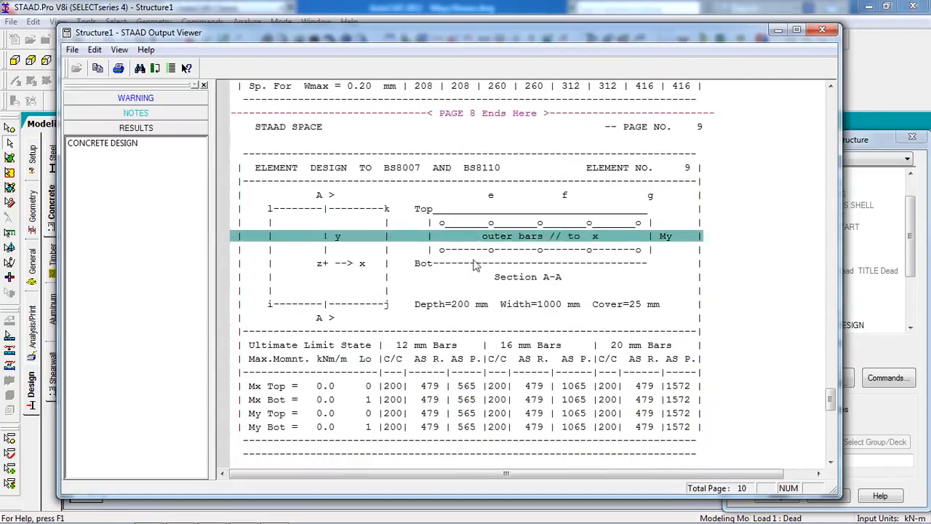
scroll(475, 284, down, 2)
scroll(469, 342, up, 9)
scroll(480, 375, down, 6)
scroll(490, 402, down, 2)
scroll(493, 408, up, 17)
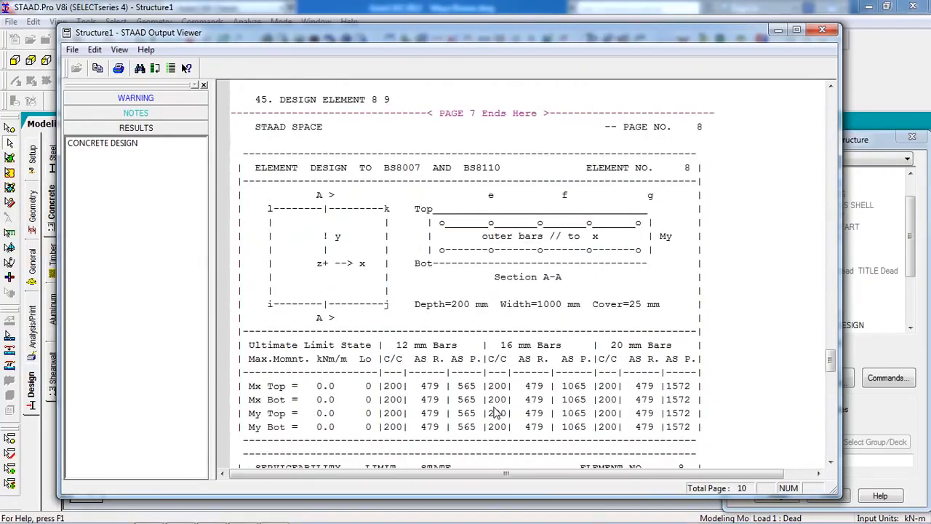
scroll(469, 284, down, 20)
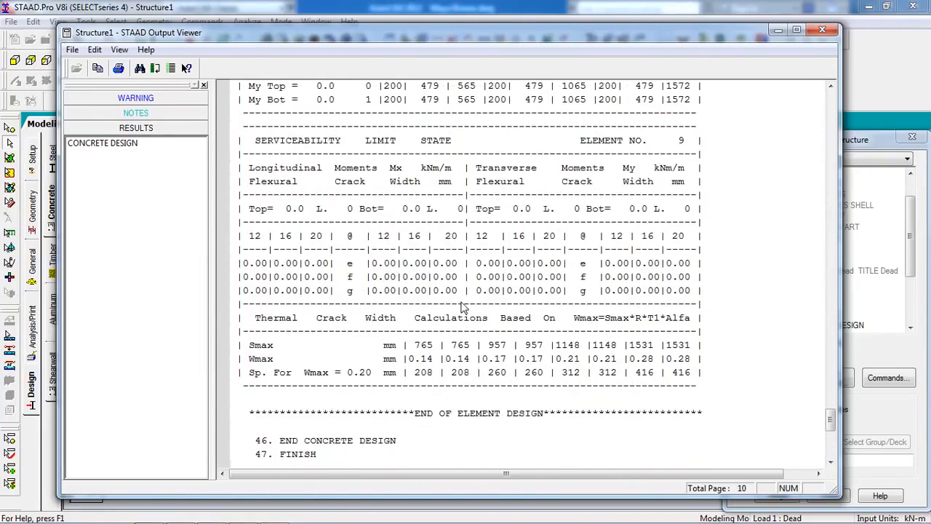
click(823, 30)
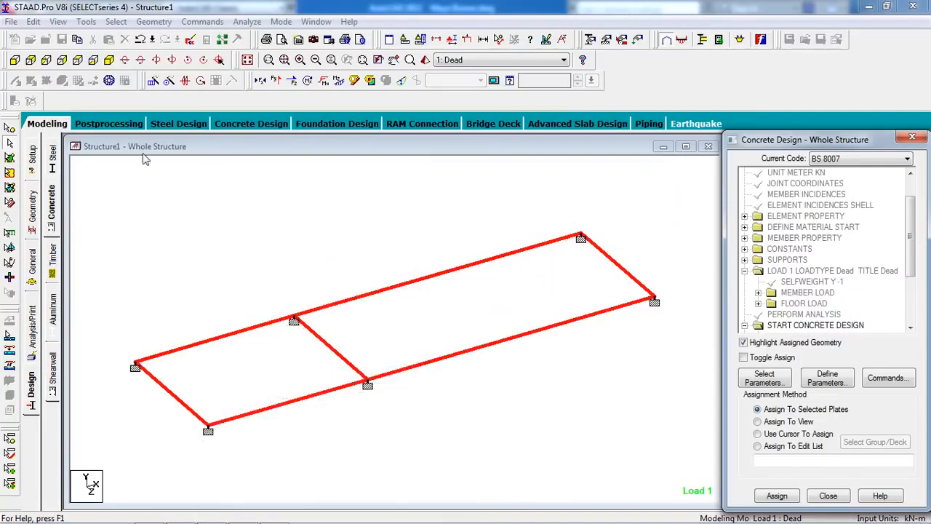
Display the Max Absolute plate stress contour for the Dead load case in postprocessing
click(108, 123)
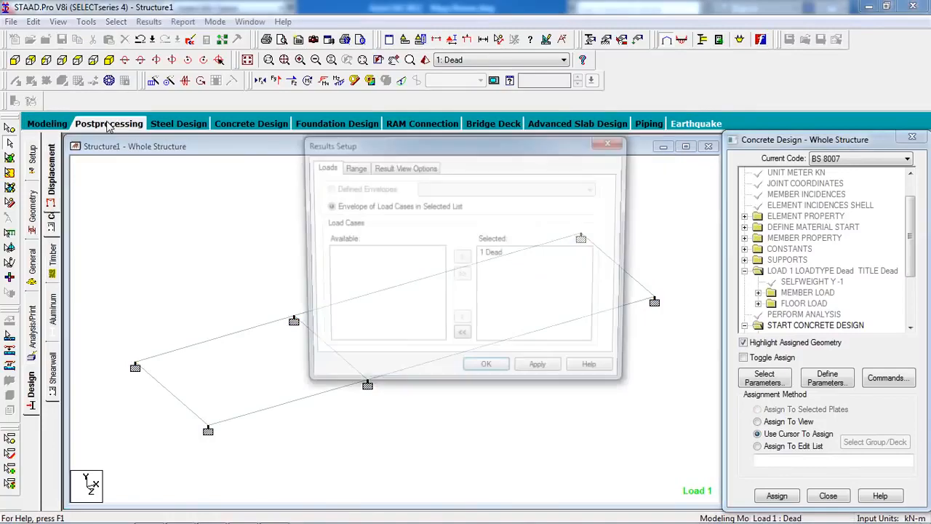
click(486, 373)
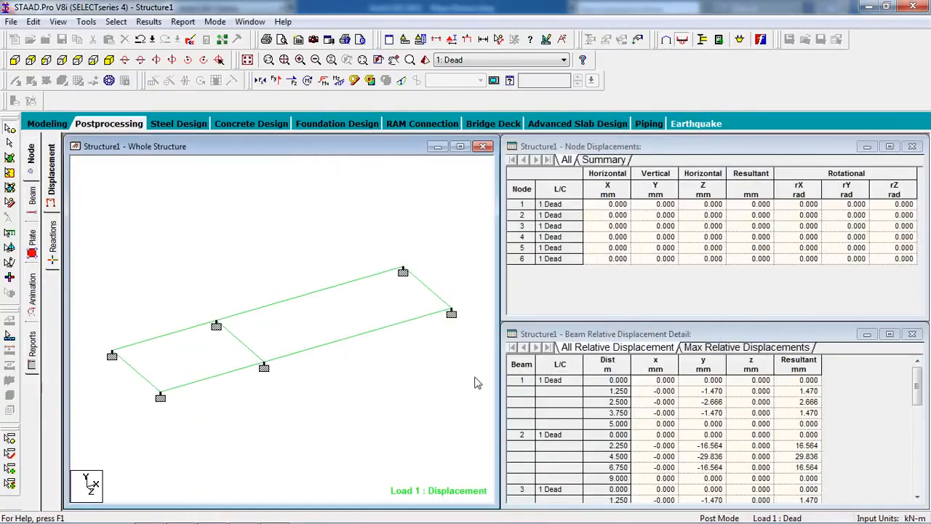
click(32, 238)
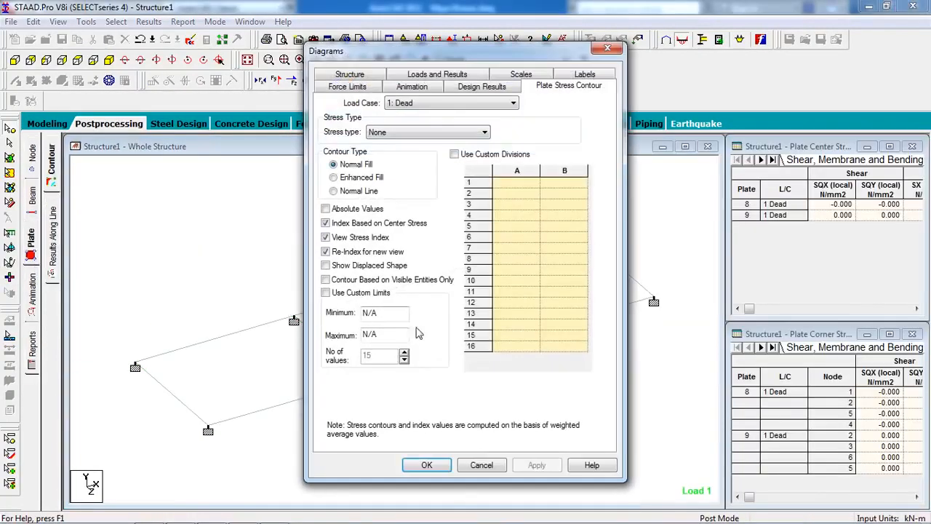
click(428, 133)
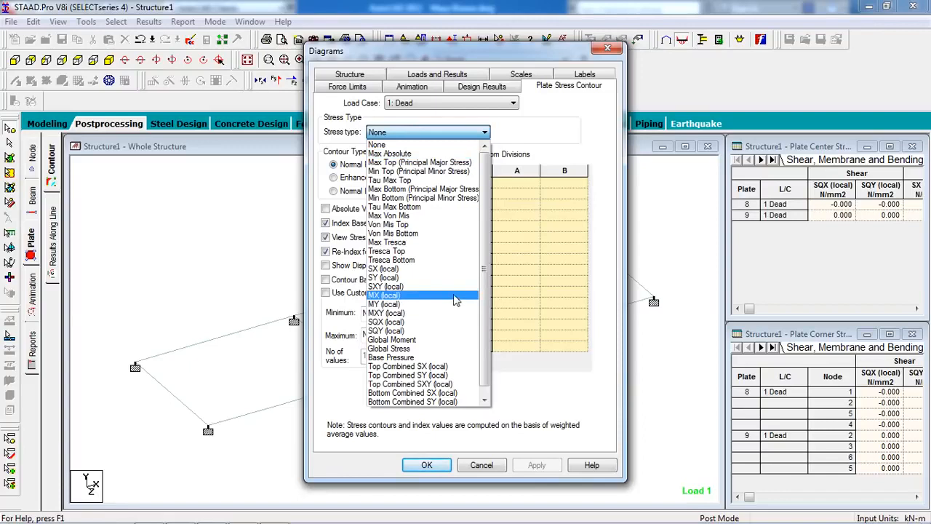
click(444, 154)
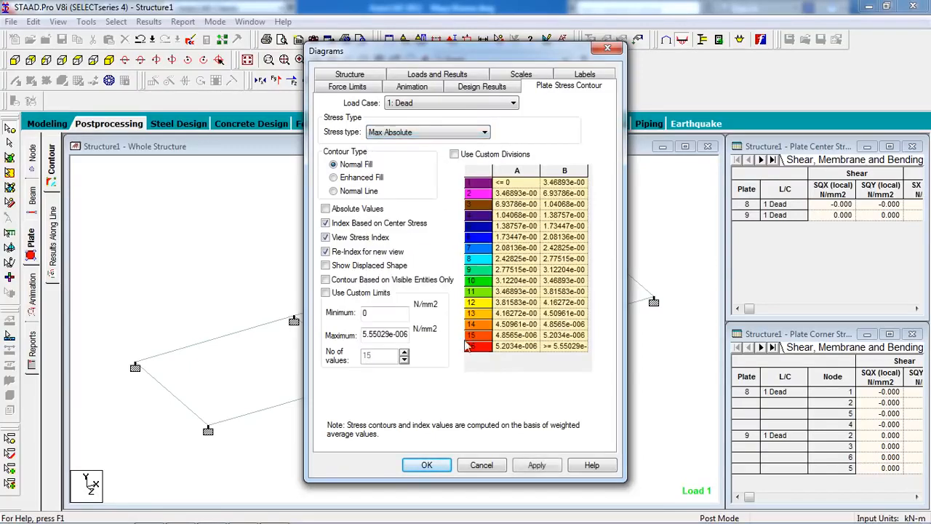
click(537, 468)
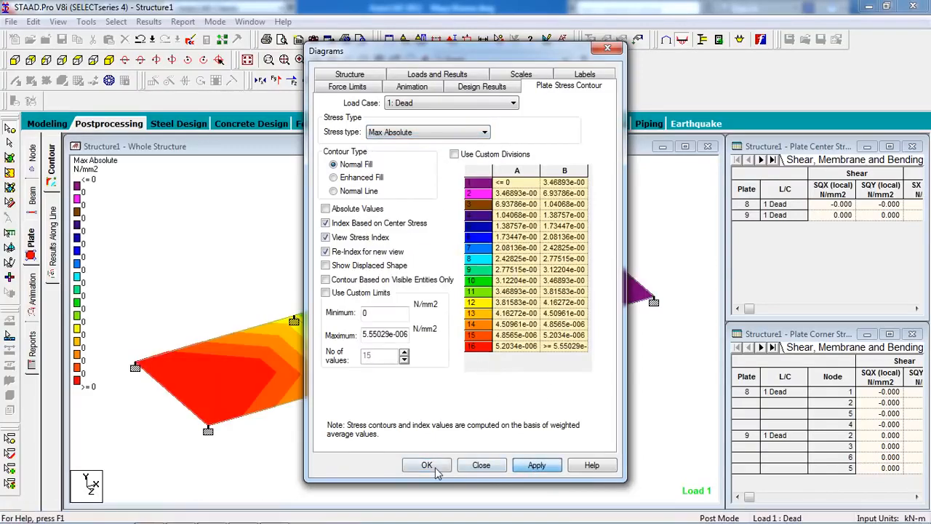
click(436, 469)
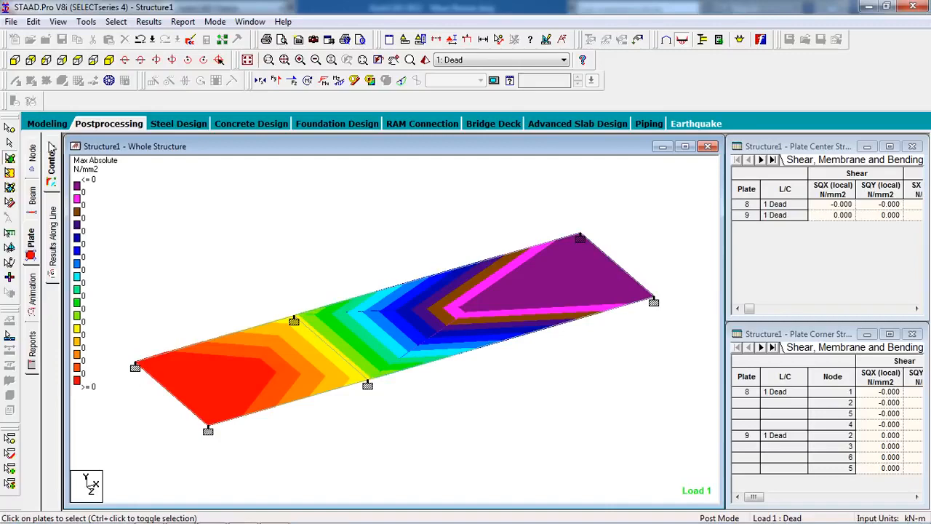
Change the plate stress contour to the MY (local) stress type
click(371, 81)
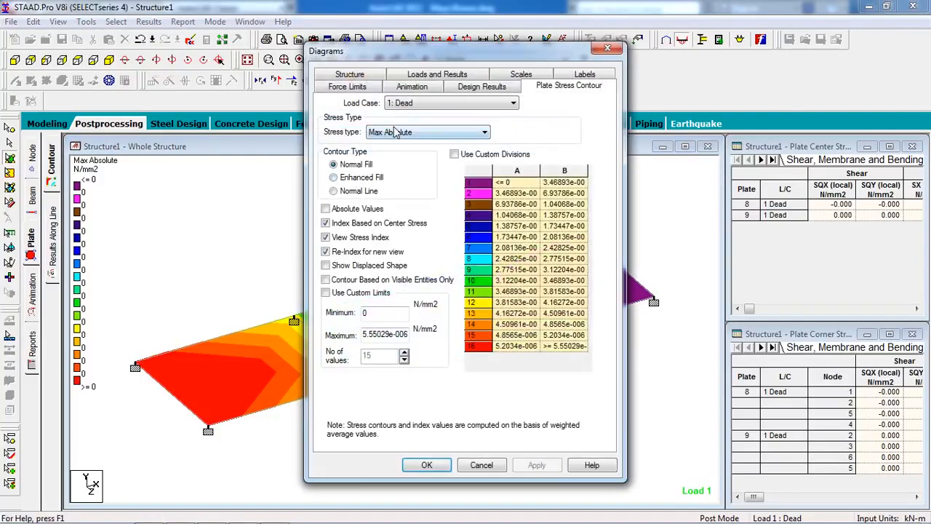
click(396, 133)
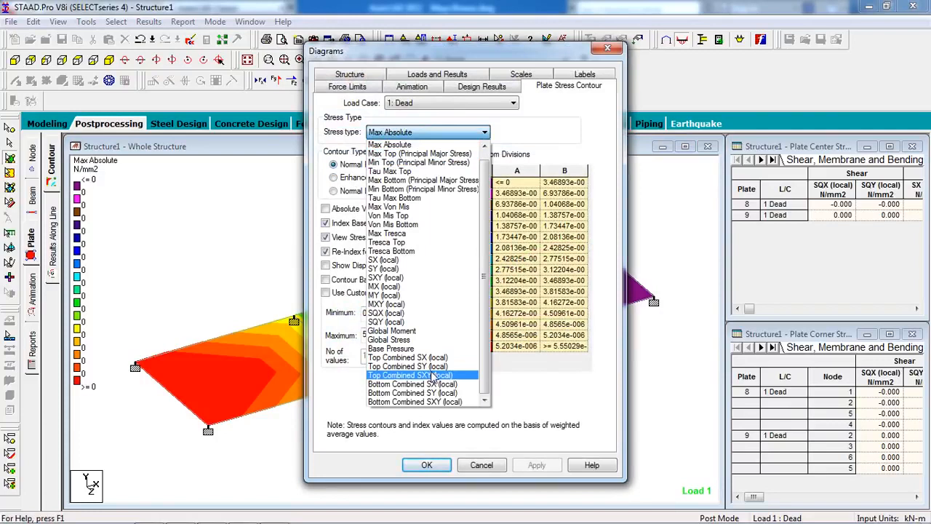
scroll(435, 379, up, 2)
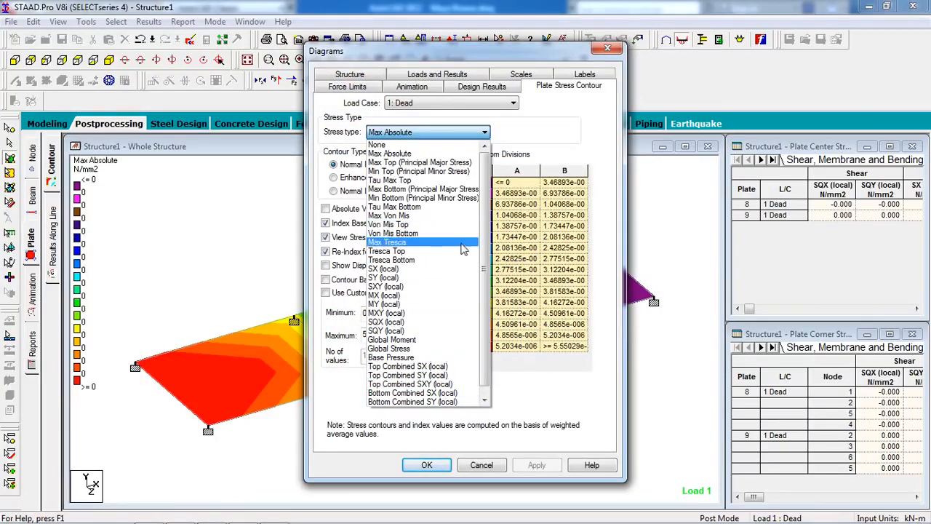
click(459, 306)
click(517, 469)
click(422, 470)
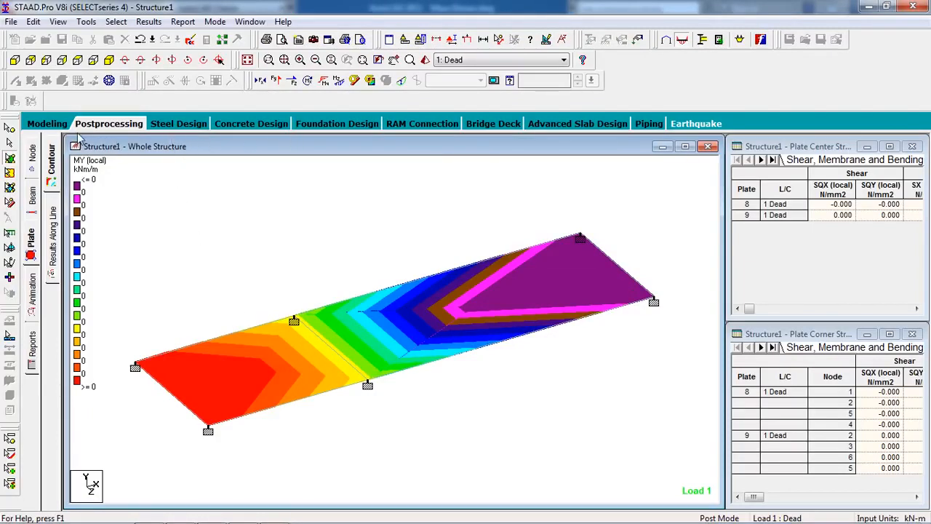
Return to modeling and inspect the center stresses of the 5 m by 4 m plate
click(58, 124)
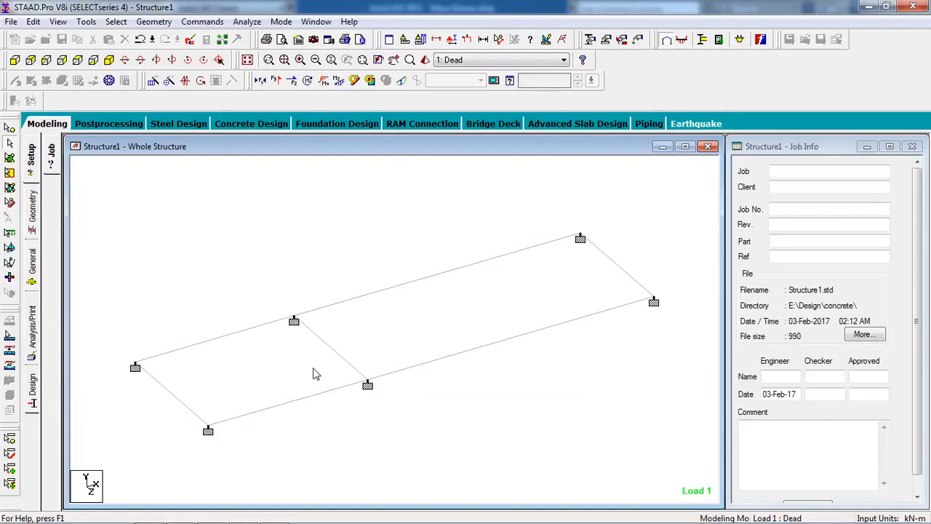
click(9, 158)
click(269, 345)
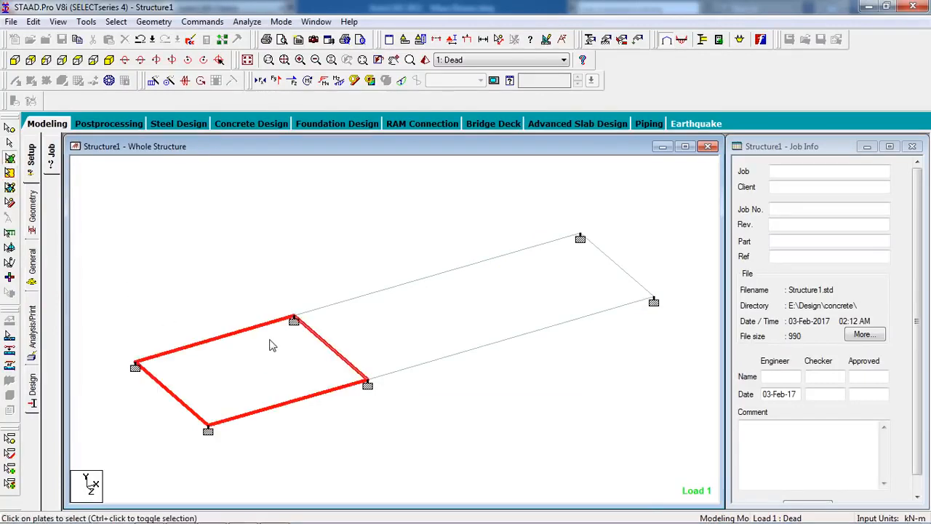
double_click(270, 345)
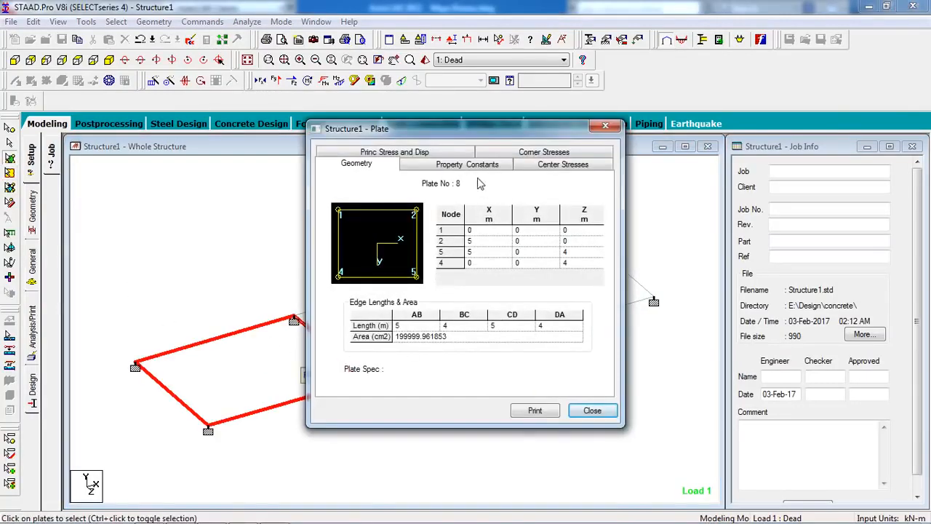
click(565, 167)
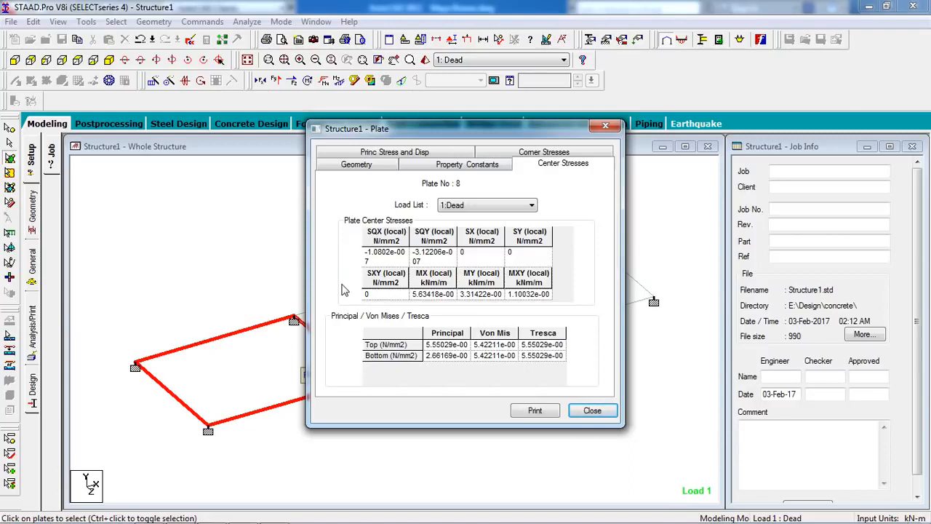
click(449, 345)
click(606, 411)
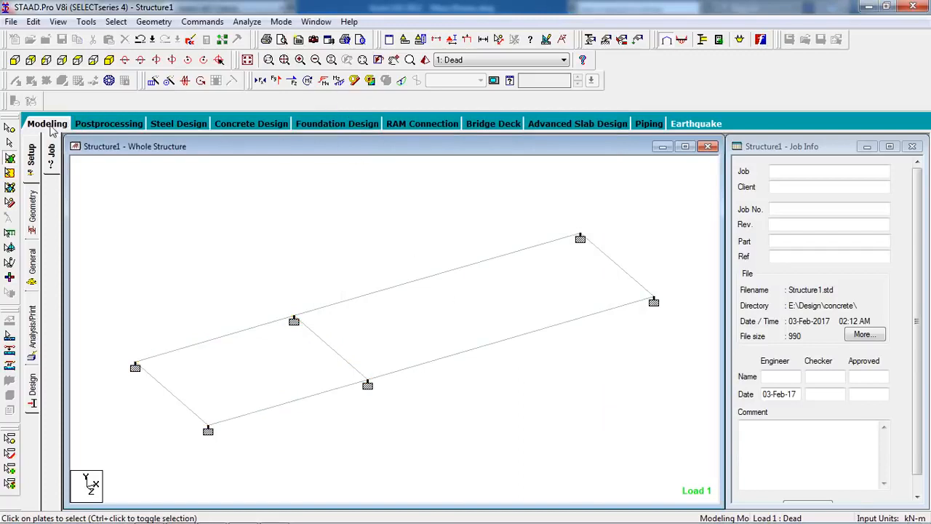
Expand the Dead load case details and display its floor load covering the X range 0 to 5
click(638, 40)
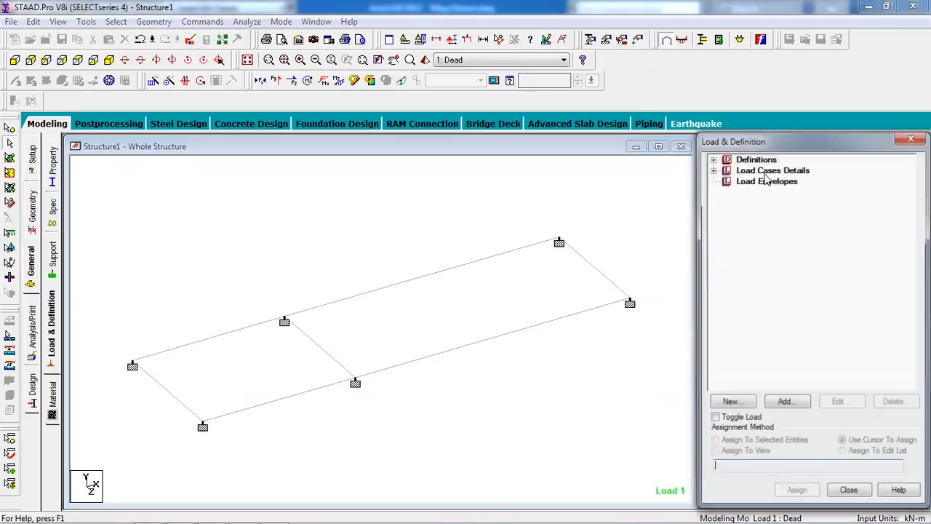
click(775, 172)
click(713, 169)
click(727, 180)
click(779, 223)
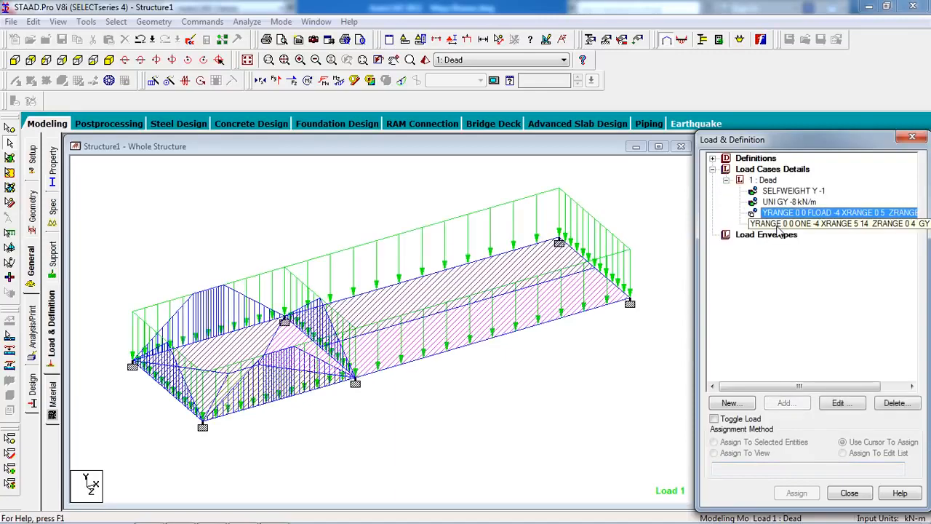
click(790, 214)
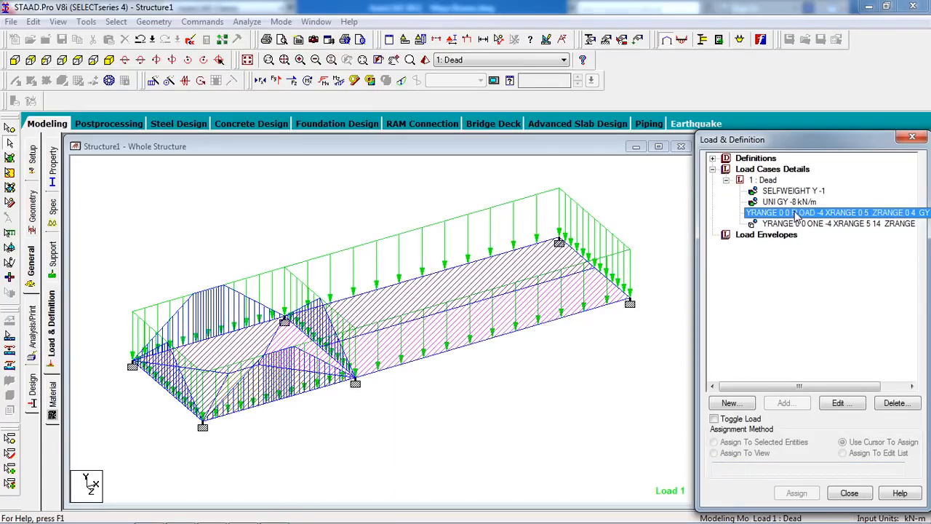